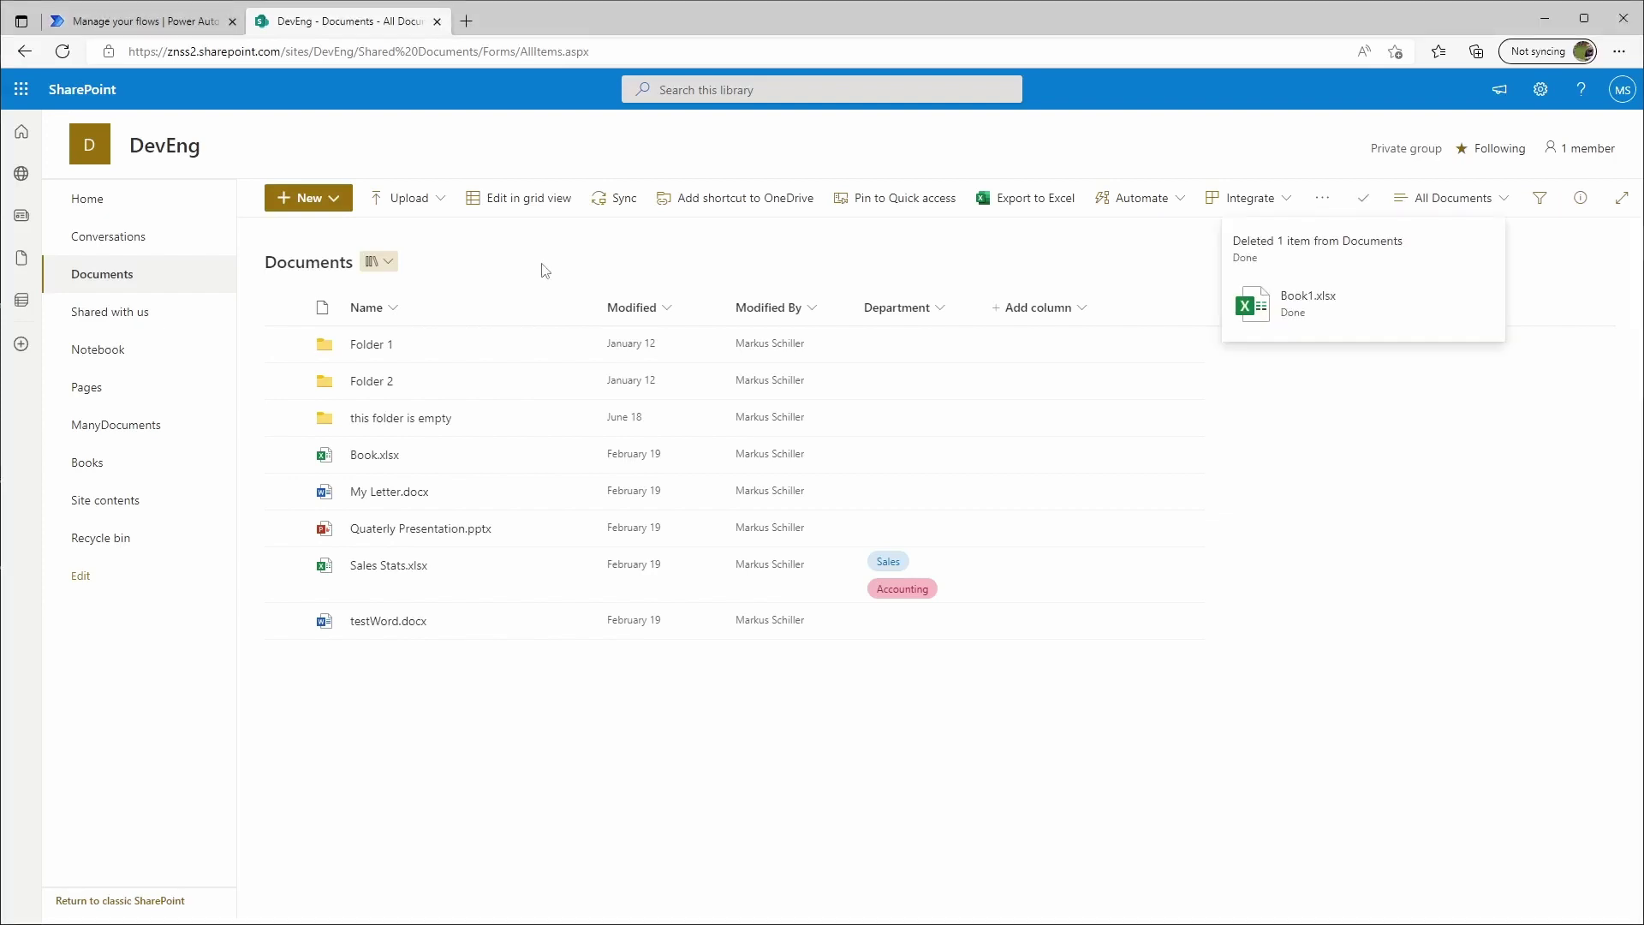
Create a new blank Excel workbook, Book1.xlsx, in the DevEng Documents library
left_click(334, 206)
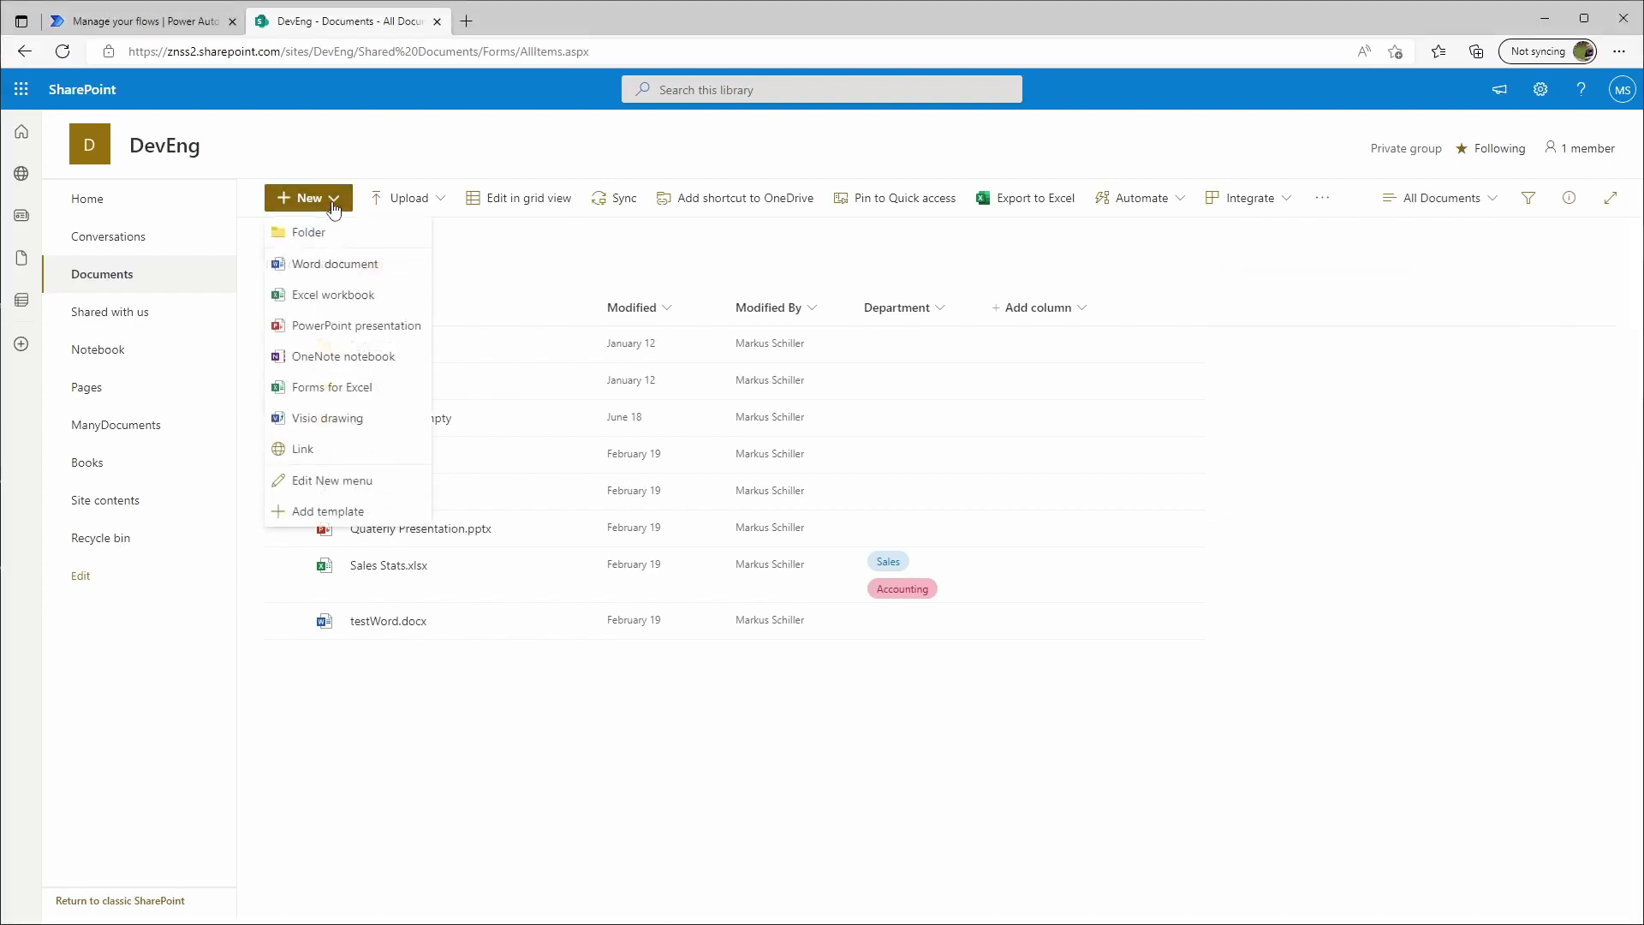
left_click(339, 296)
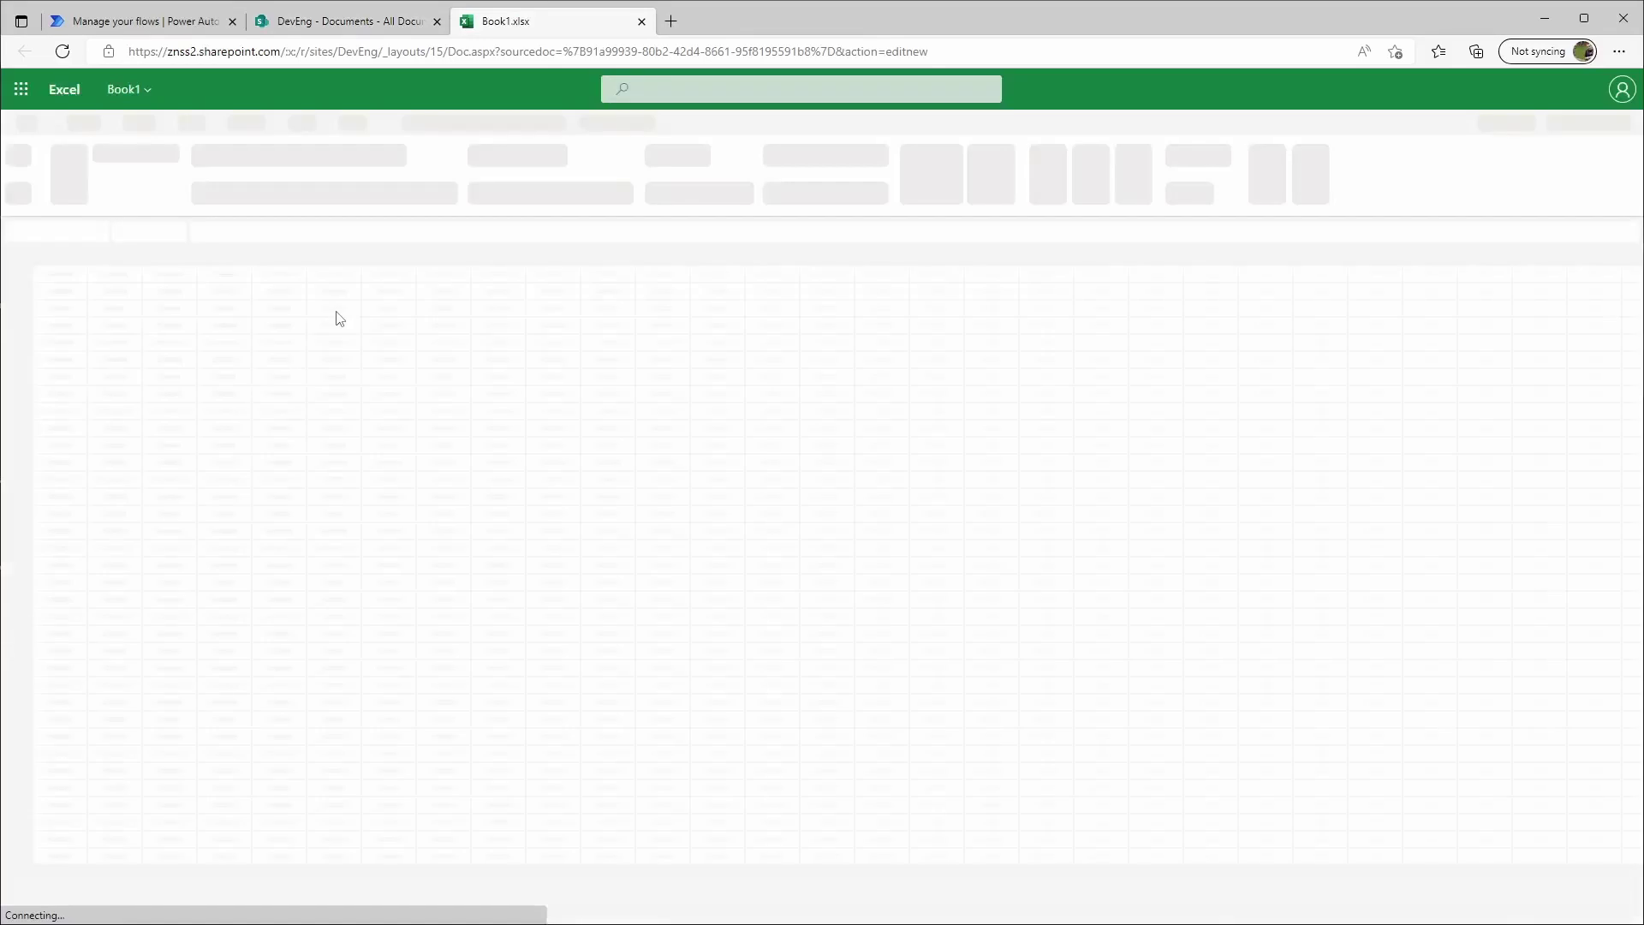
Rename the workbook to 'All Folders from this library'
left_click(122, 93)
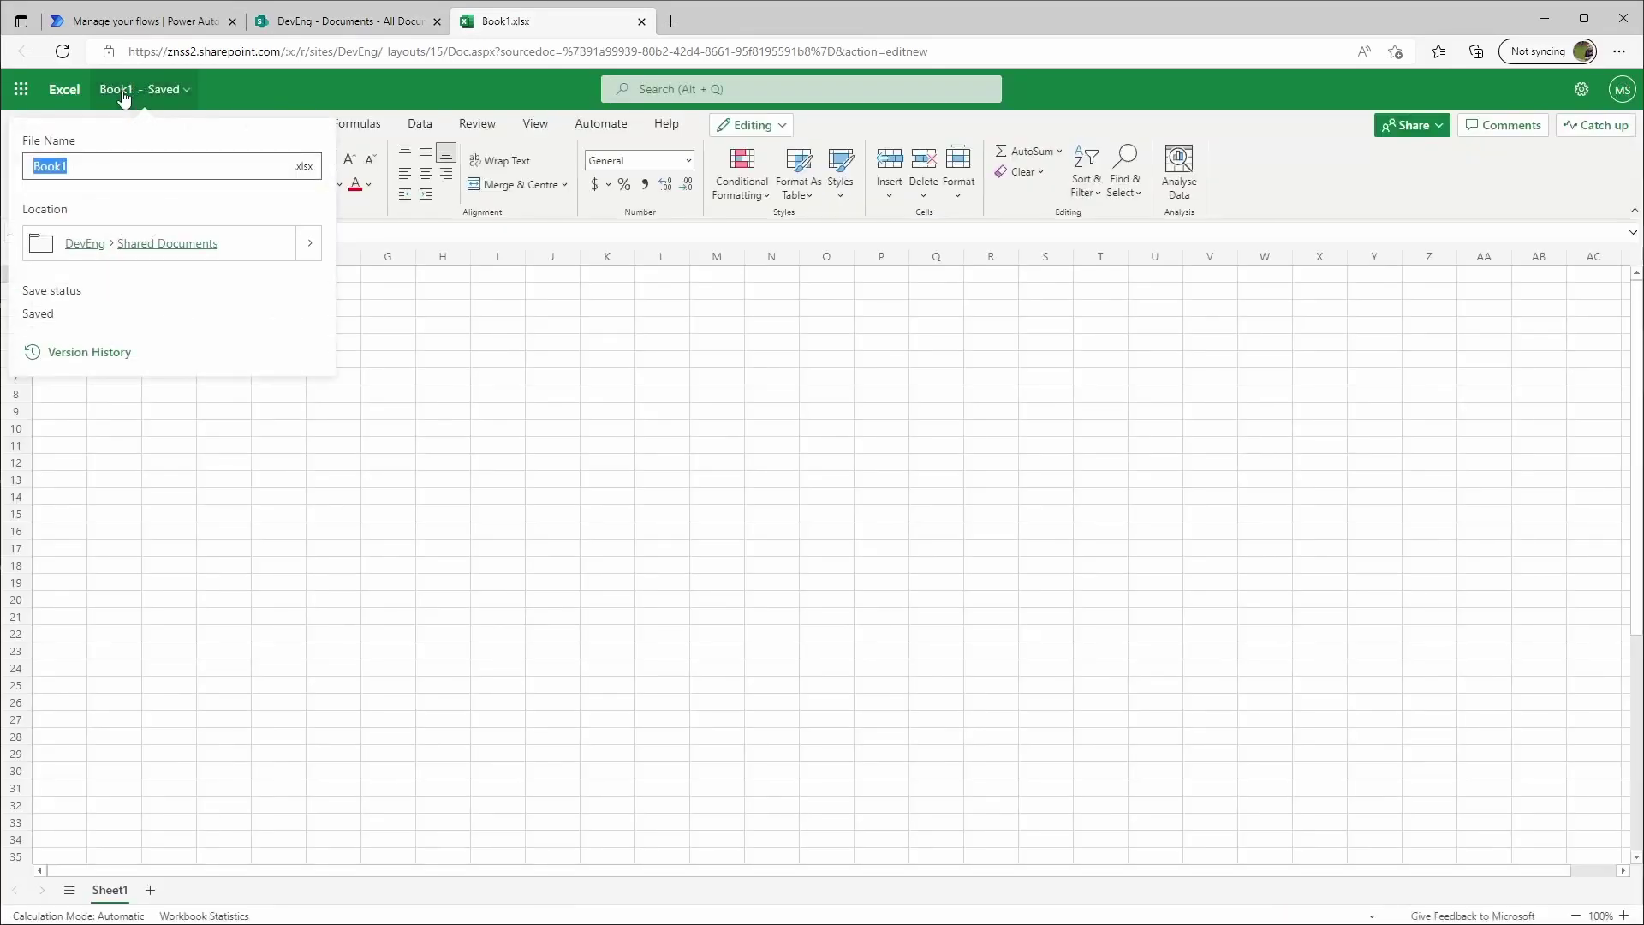
type("All Folders from this library")
left_click(517, 356)
left_click(77, 305)
Enter headers 'Folder name' in A1 and 'Folder Link' in B1
left_click(64, 276)
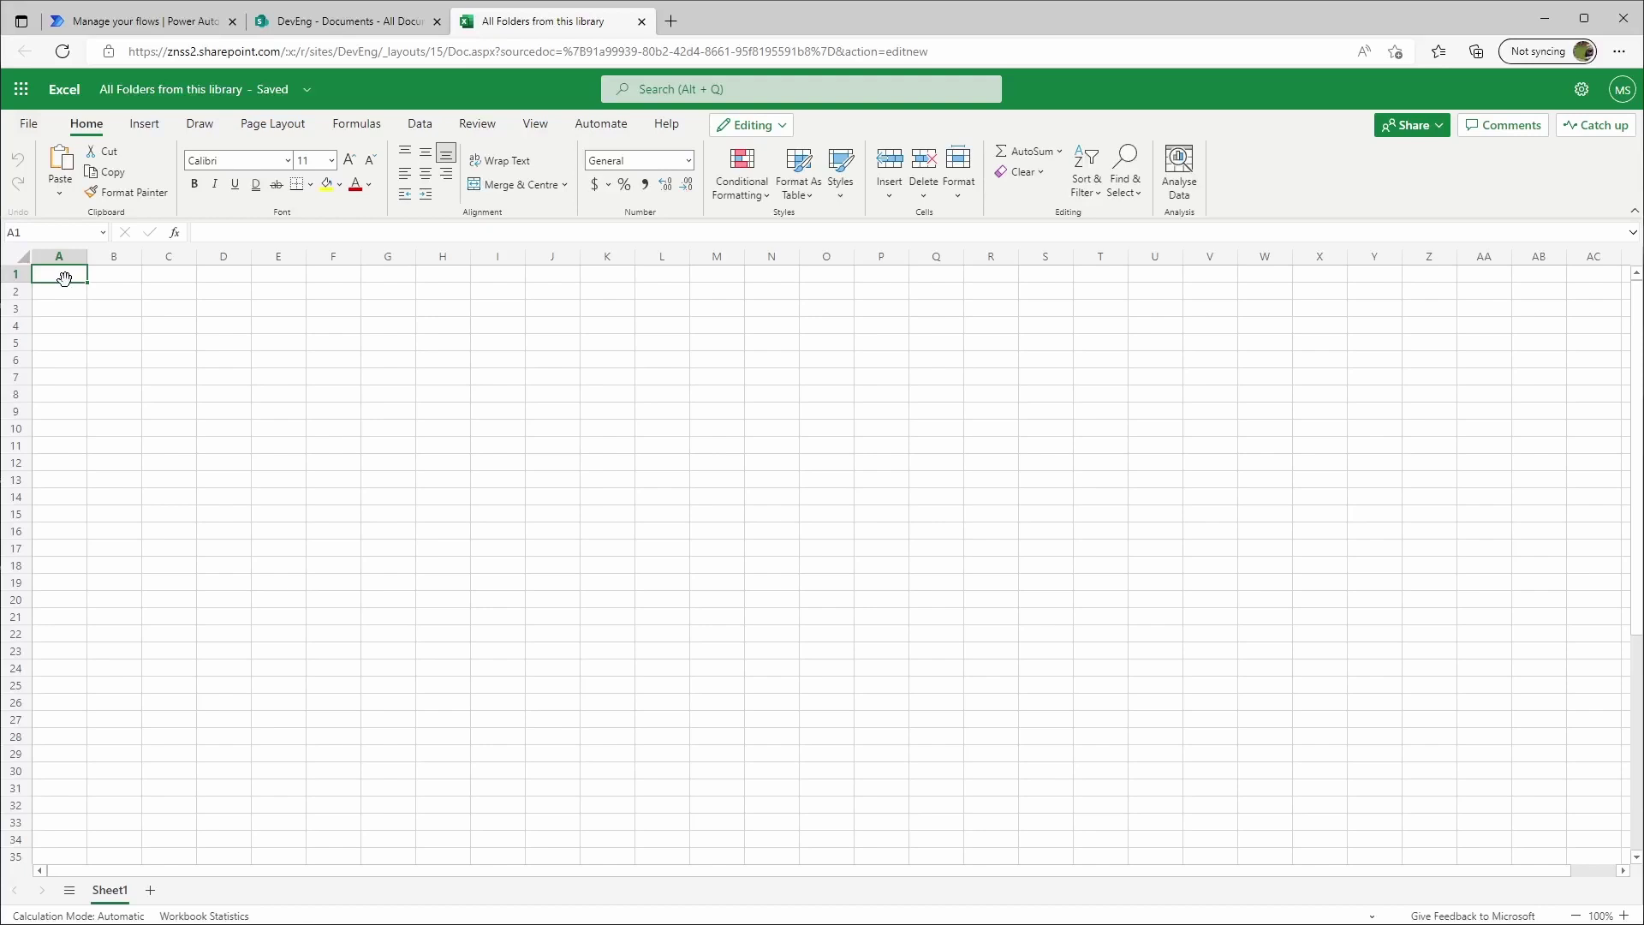
type("Folder name")
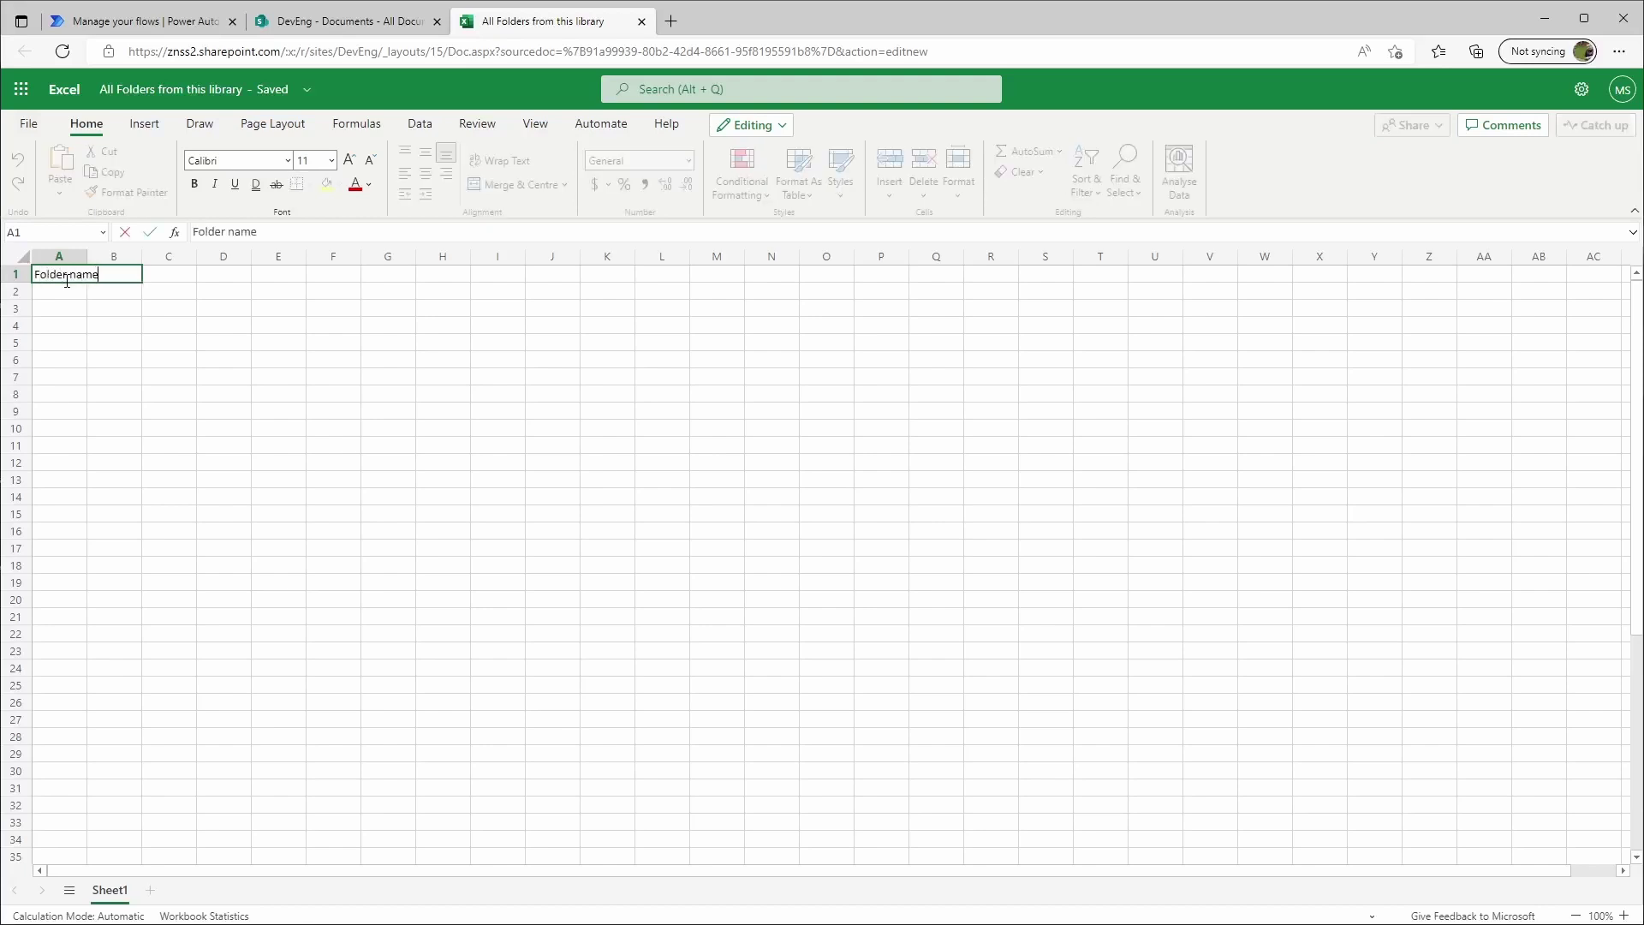
key("Tab")
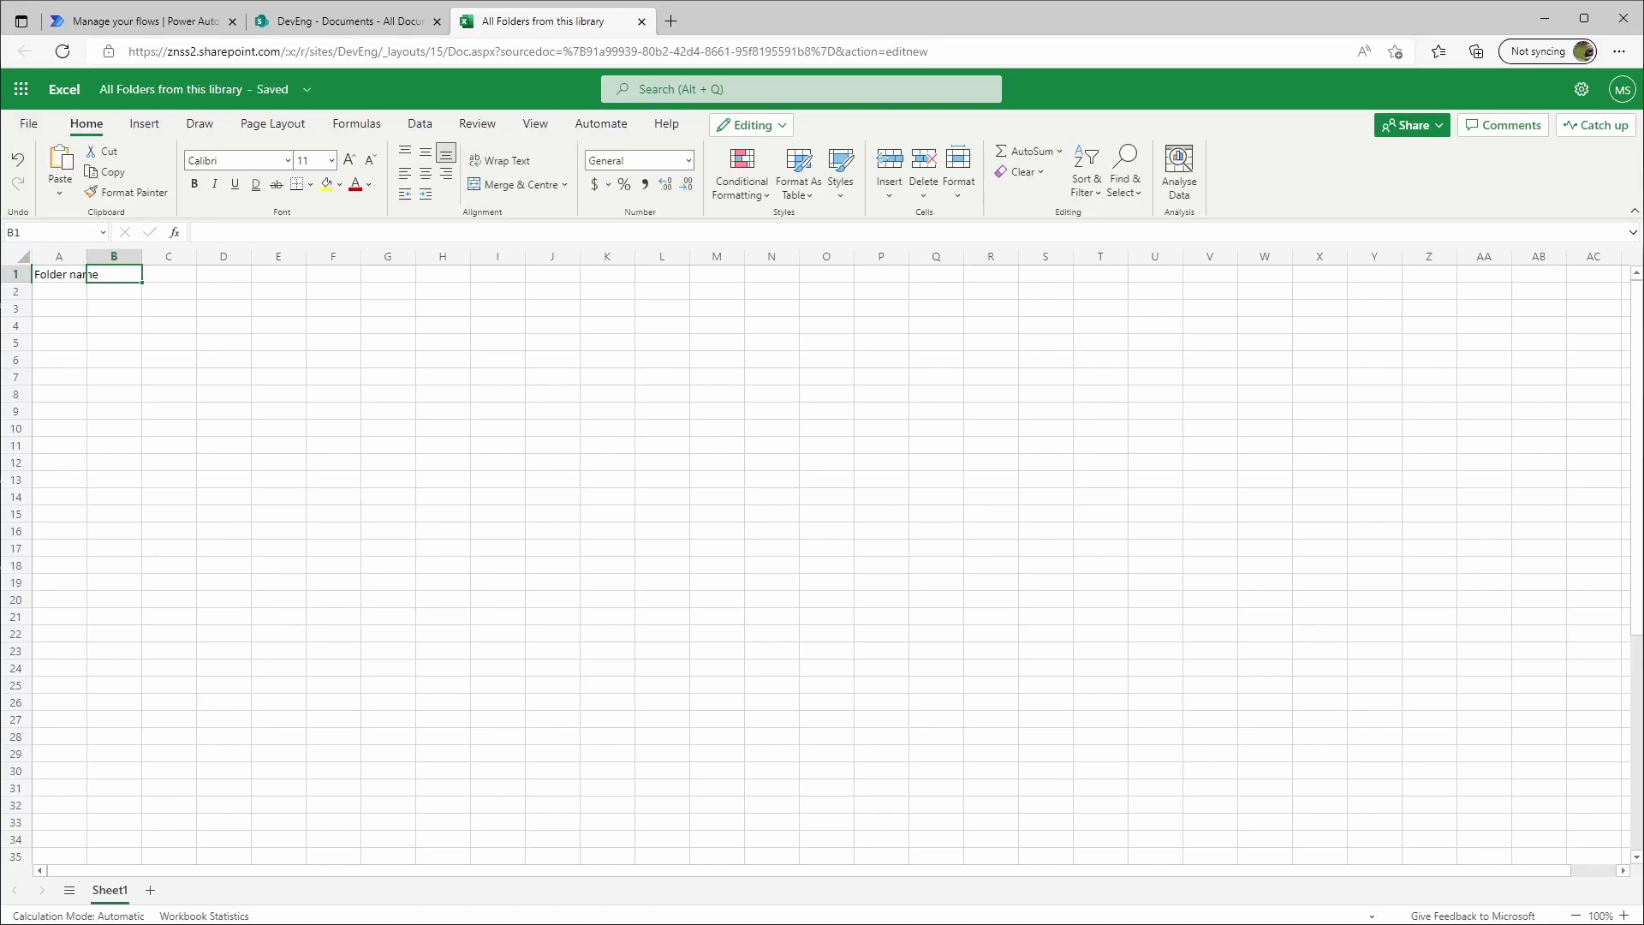
type("Folder Link")
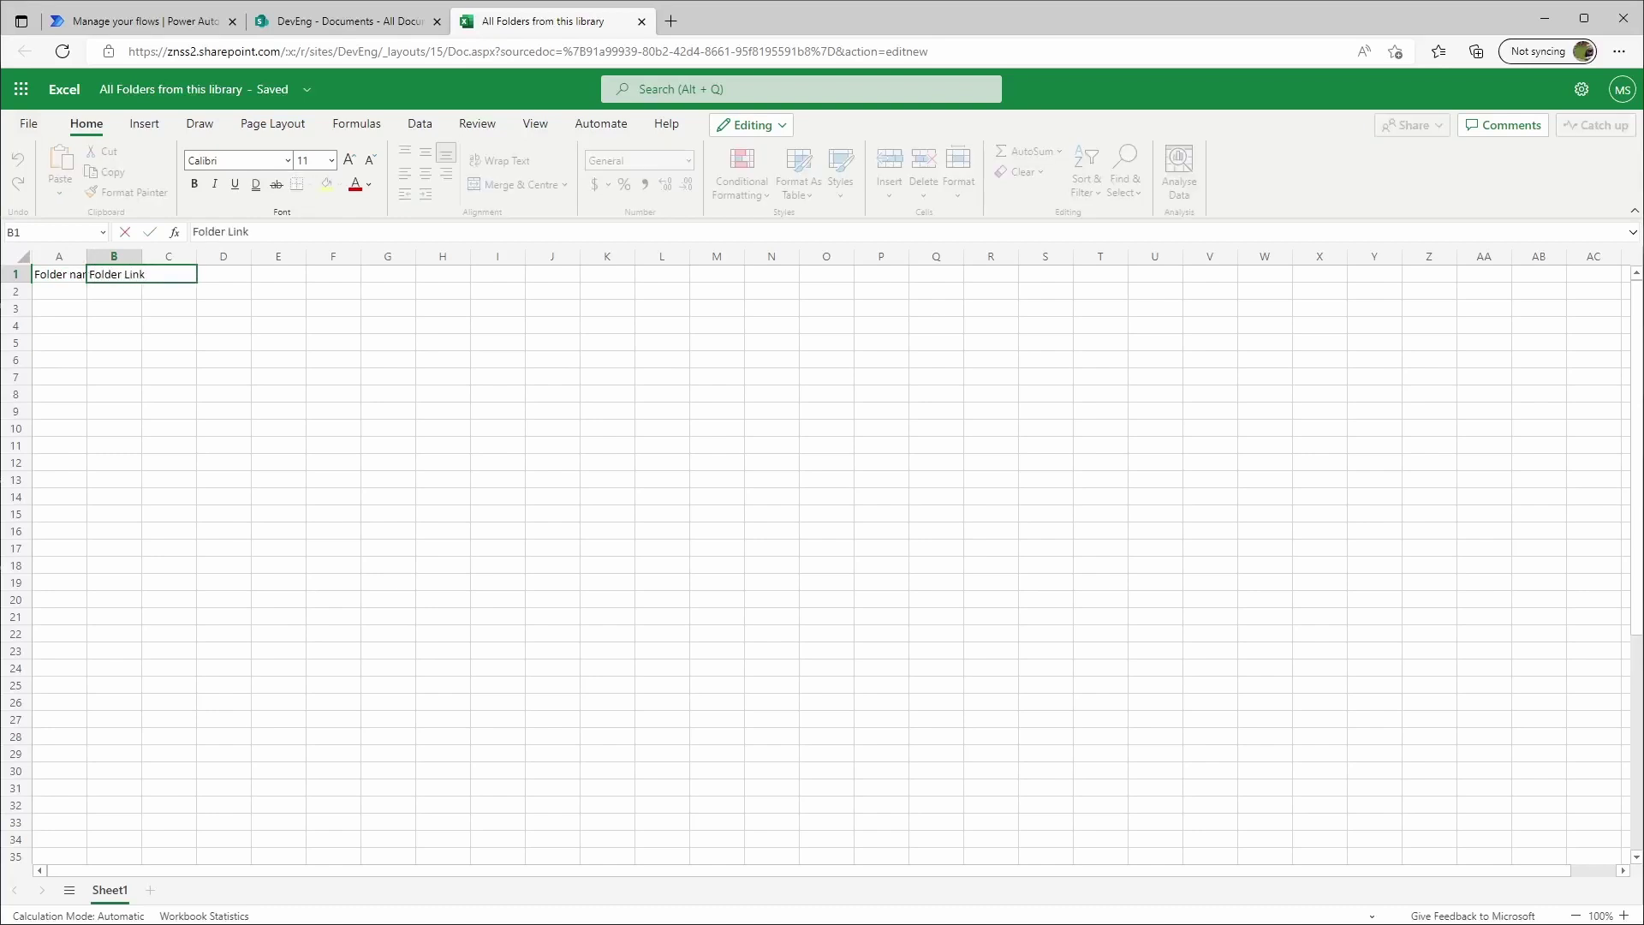
key("Return")
left_click(62, 275)
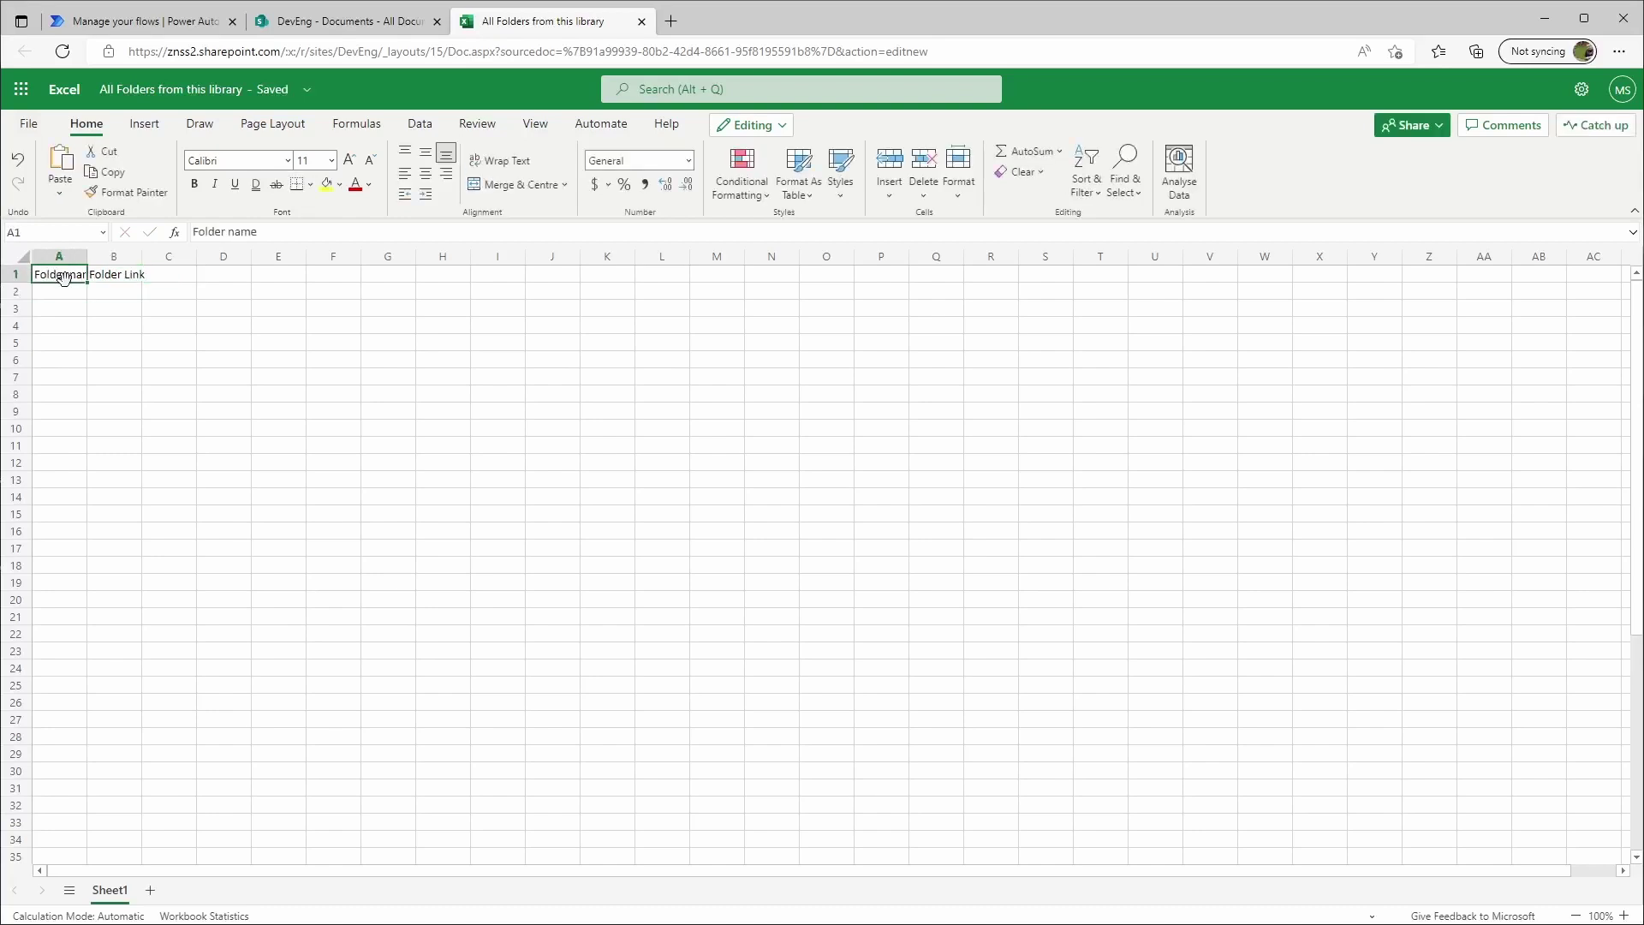
Turn A1:B1 into an Excel table with headers
left_click(145, 125)
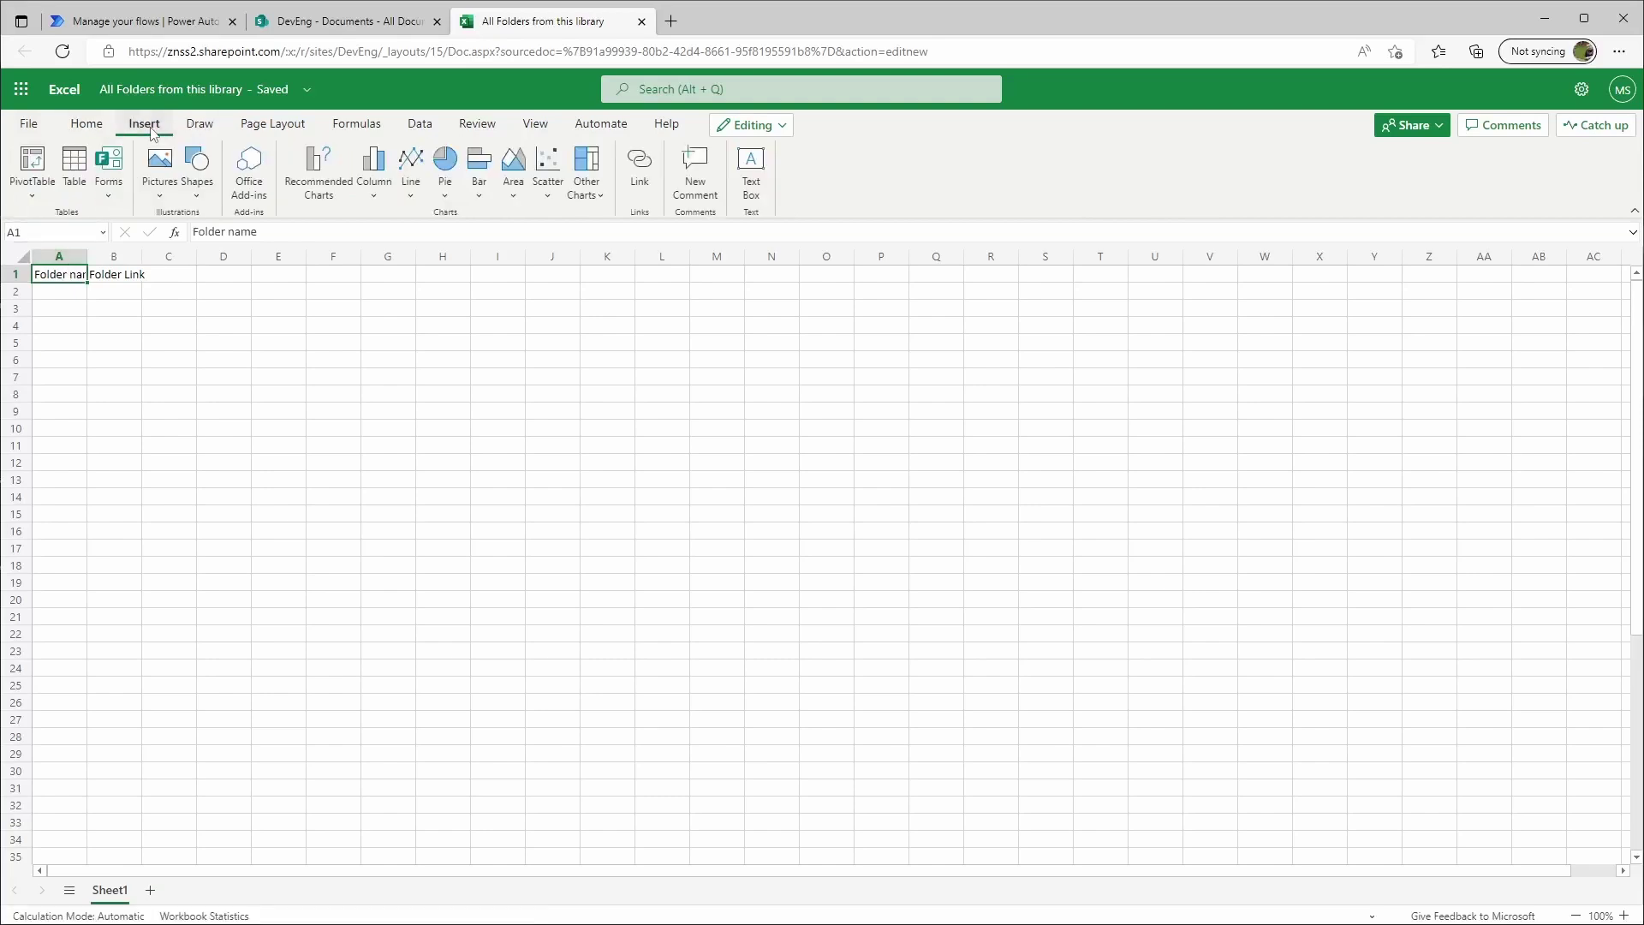
left_click(75, 172)
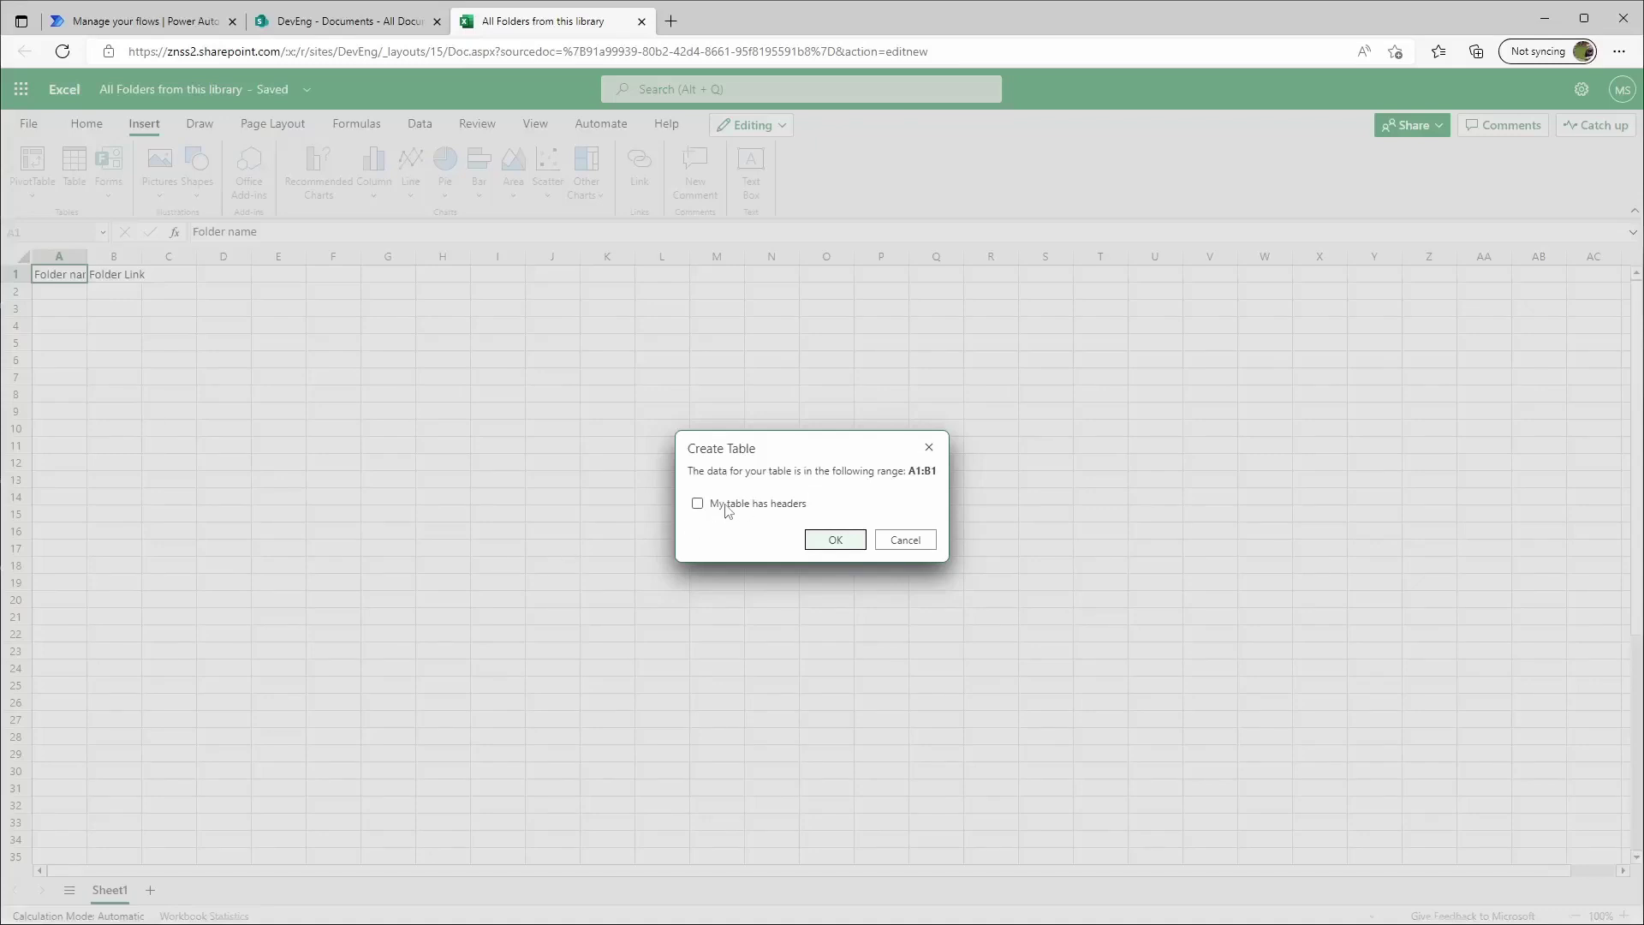
left_click(698, 505)
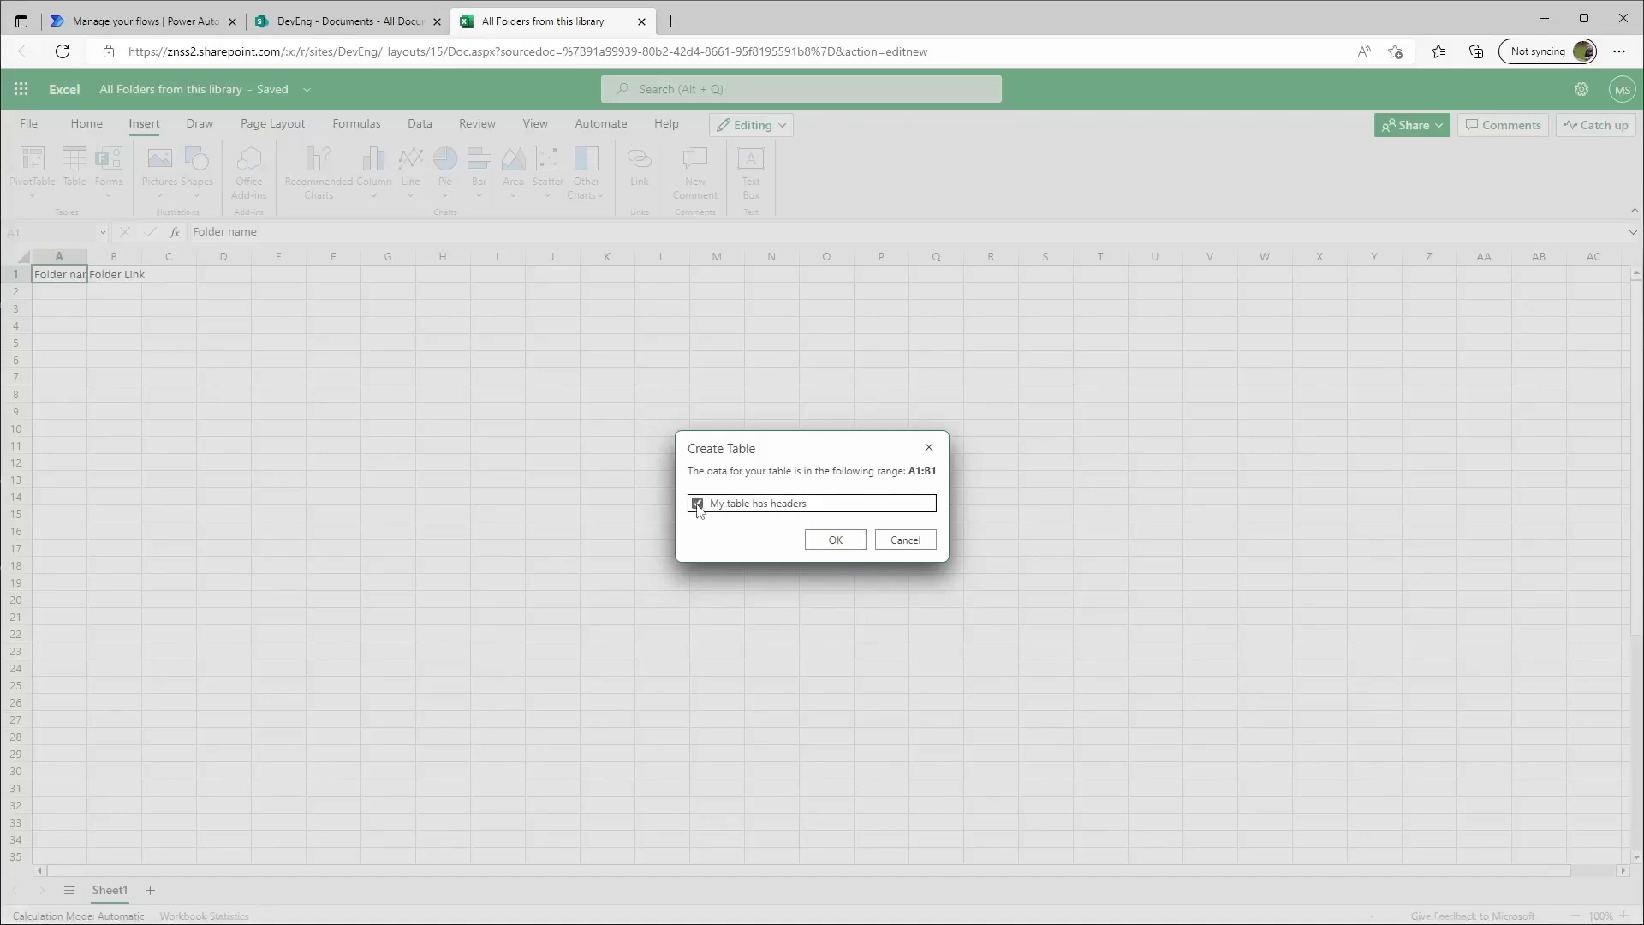
left_click(836, 539)
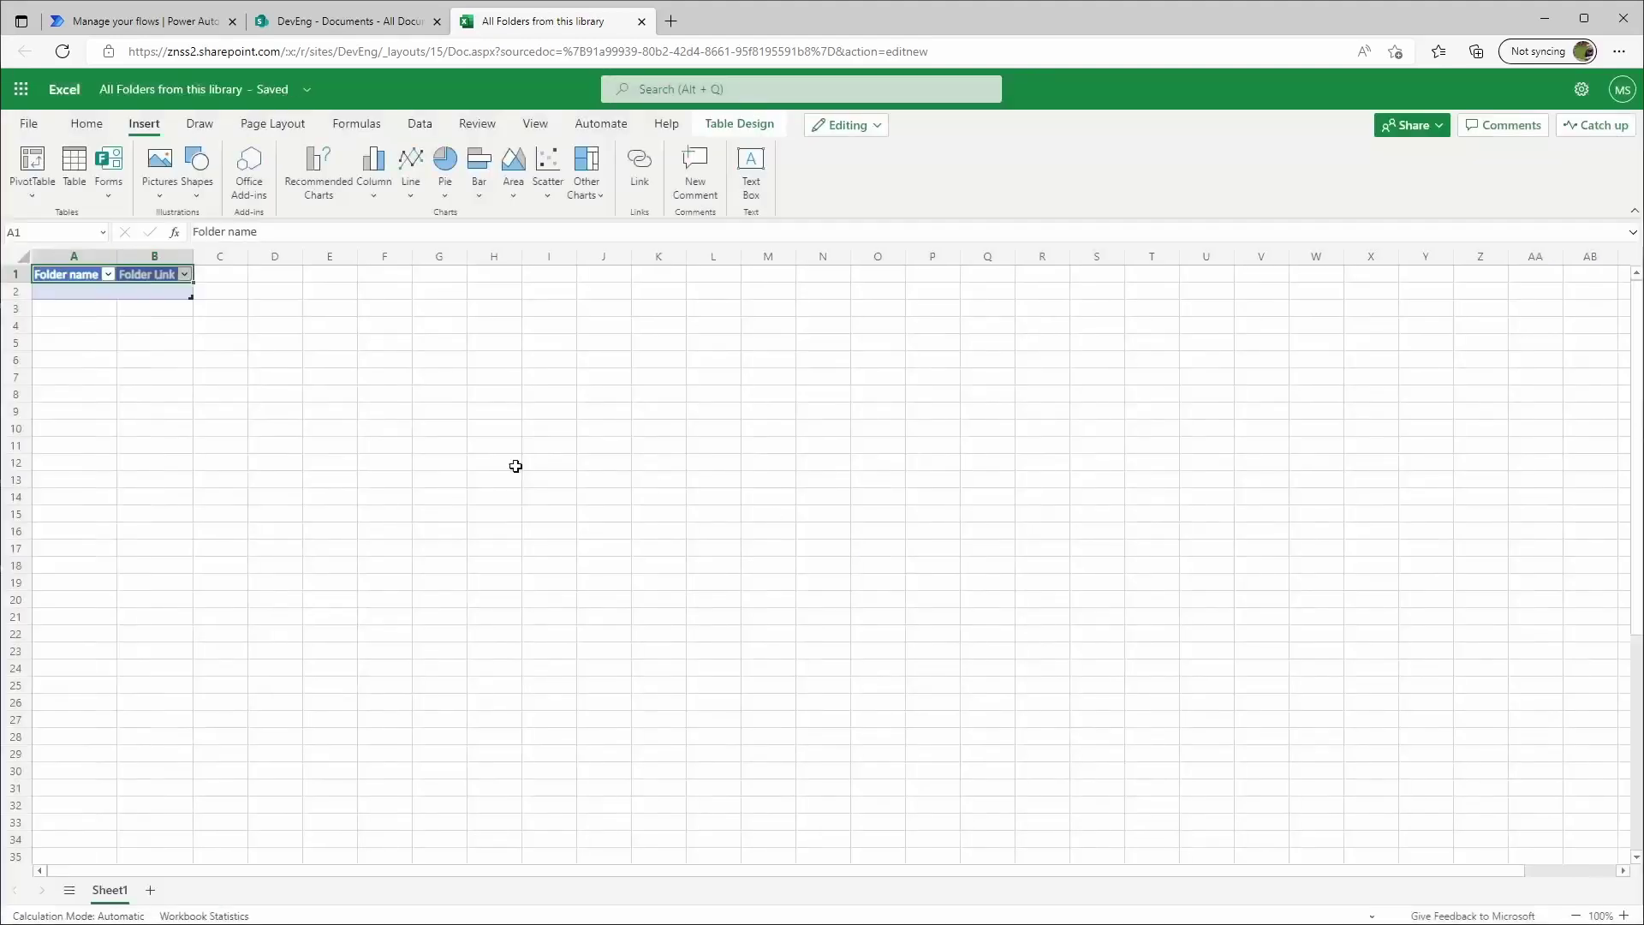
left_click(156, 362)
Widen column A to about 22.71, close the workbook, and return to Power Automate's flows list
left_click_drag(116, 256, 334, 272)
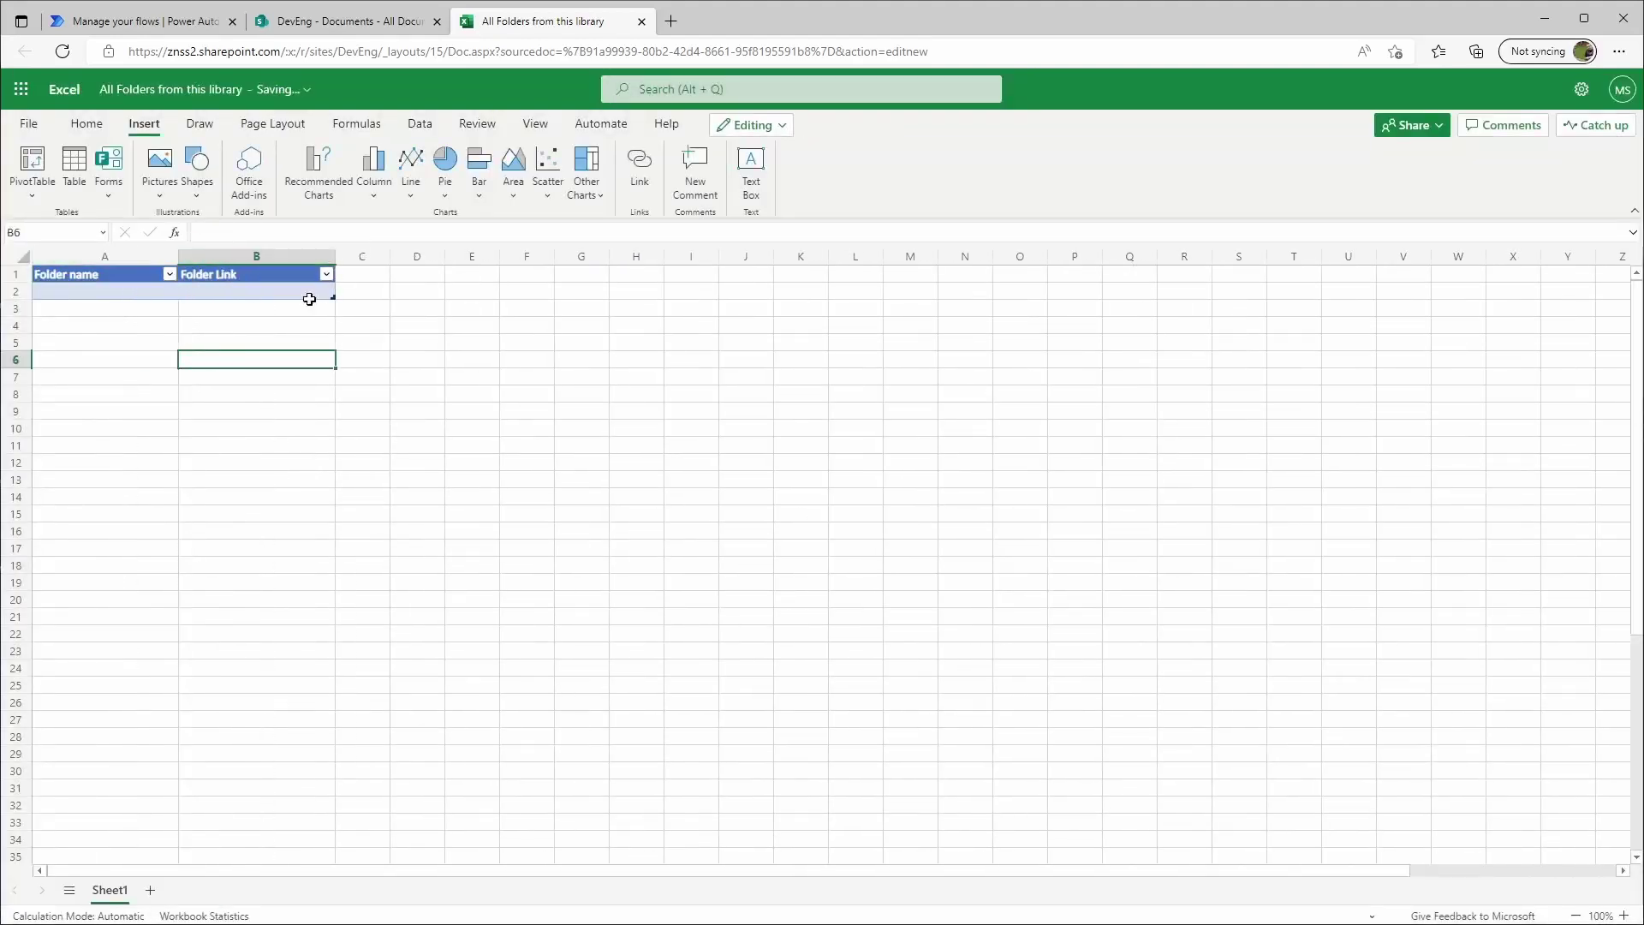
left_click(149, 295)
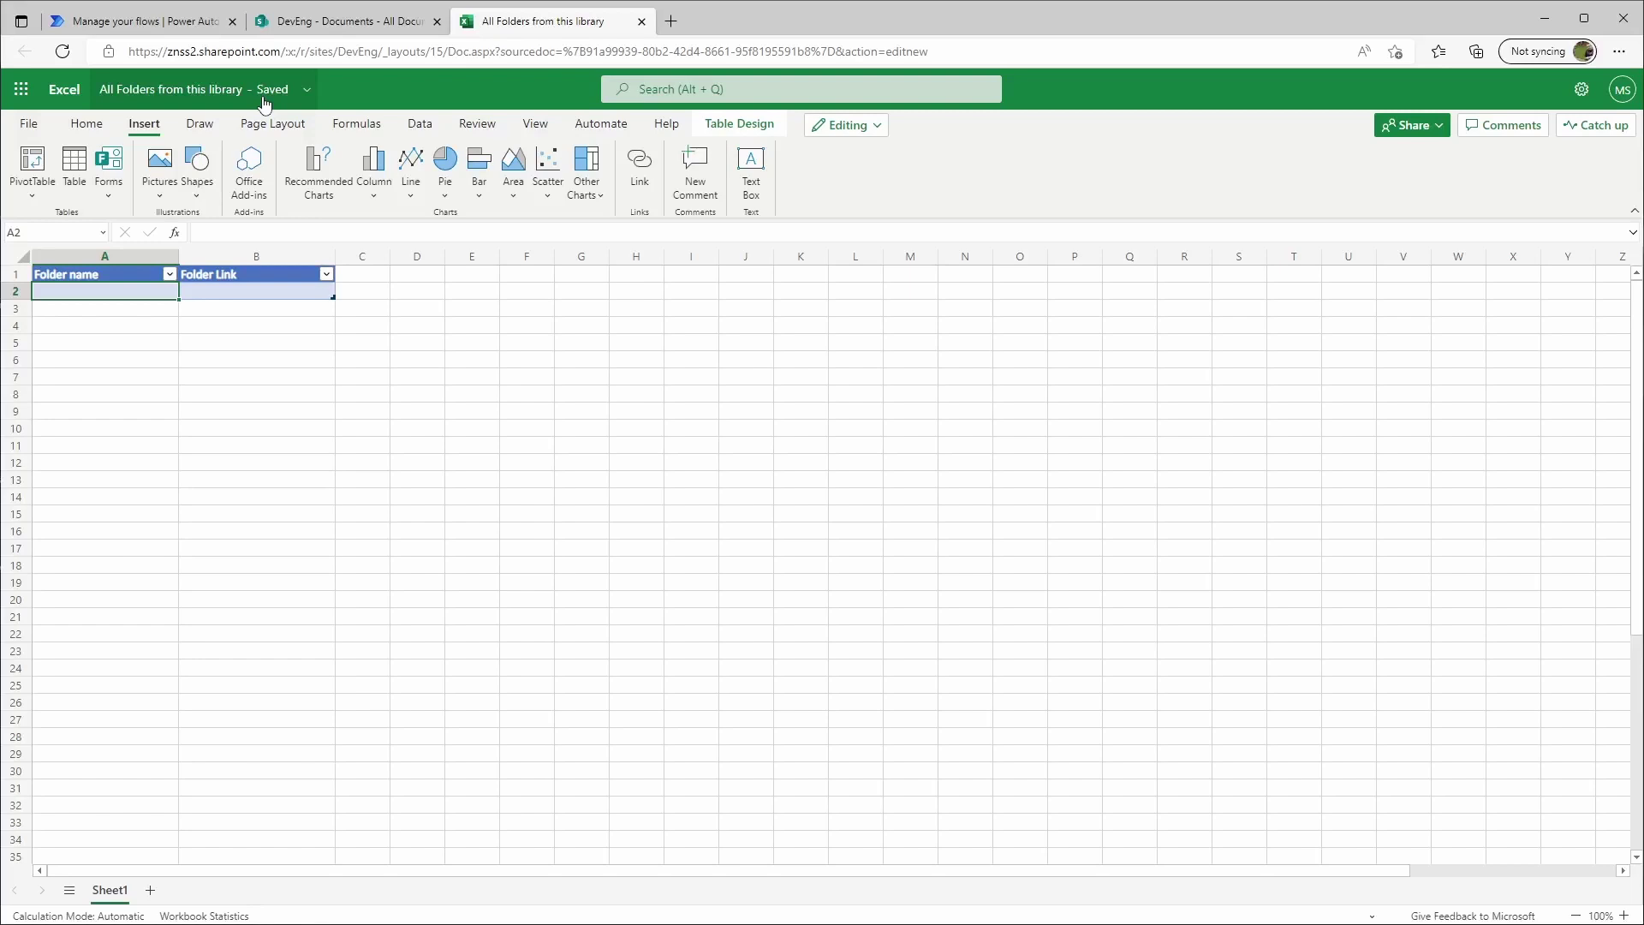
left_click(641, 21)
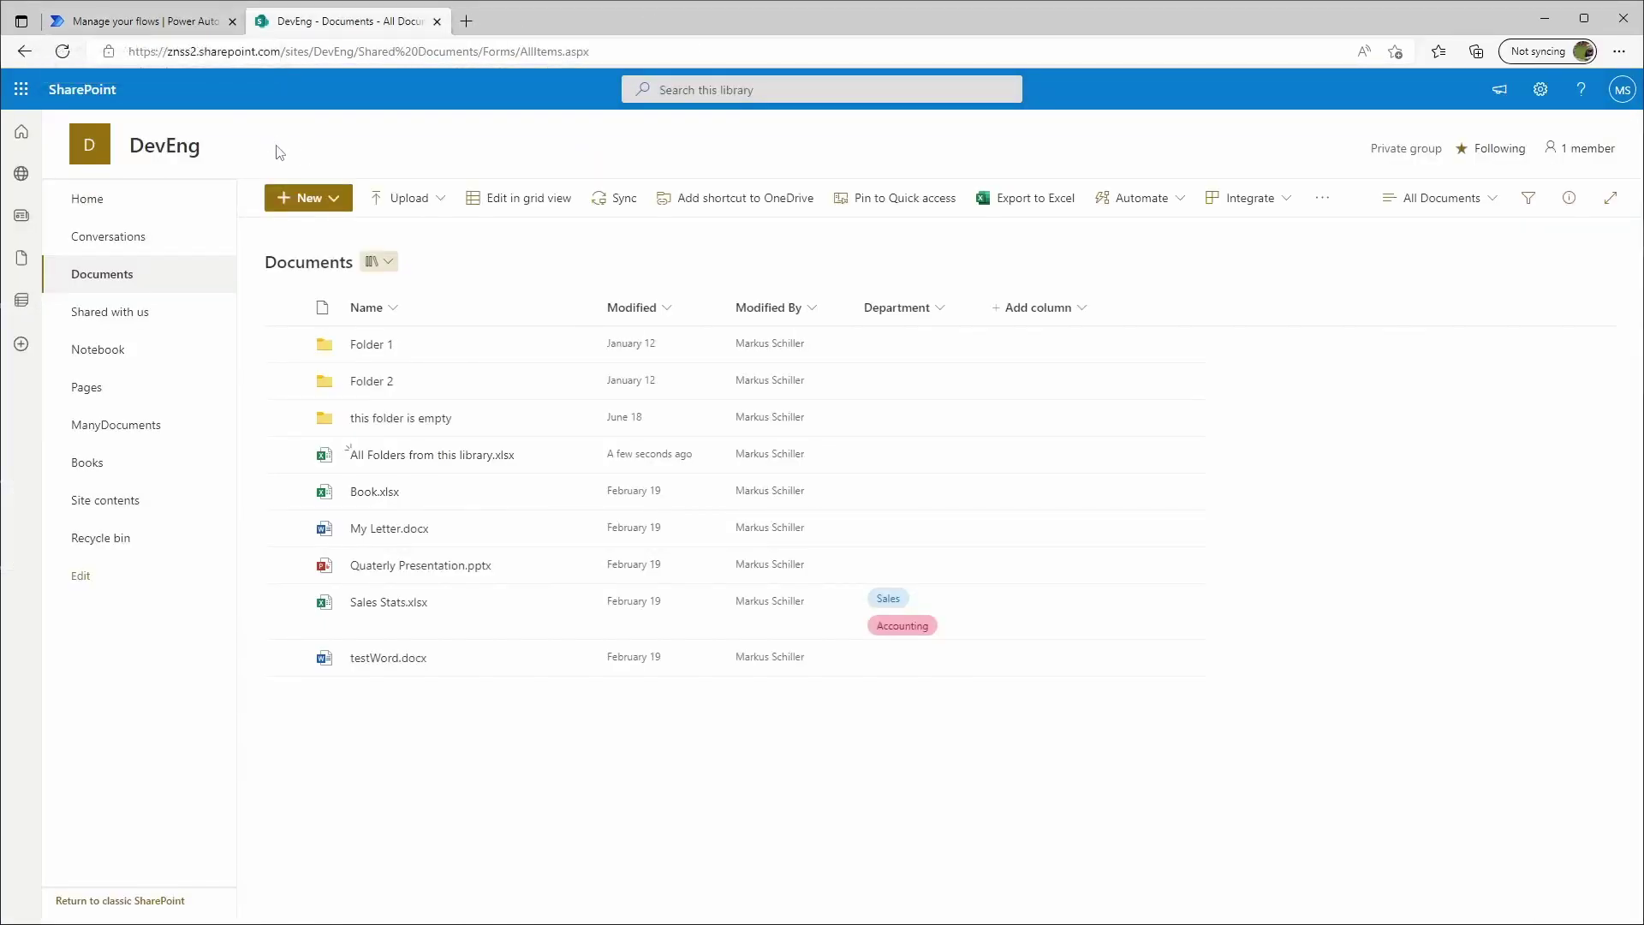
left_click(167, 26)
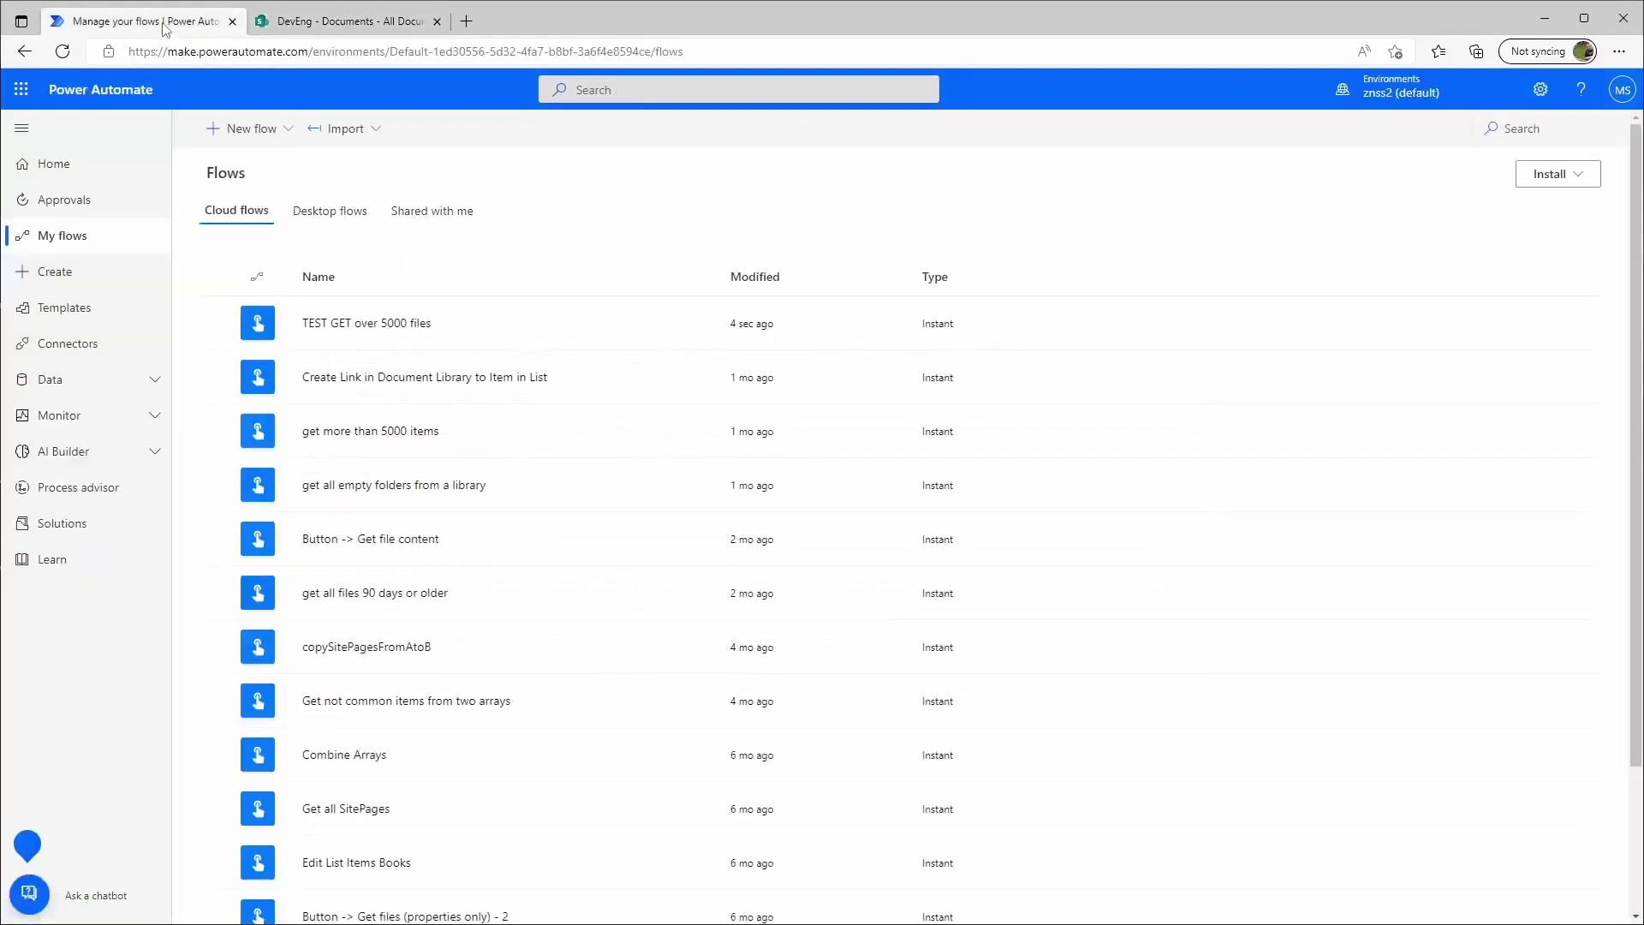
Create a manually triggered instant cloud flow titled 'List all Folders into an Excel sheet'
left_click(268, 130)
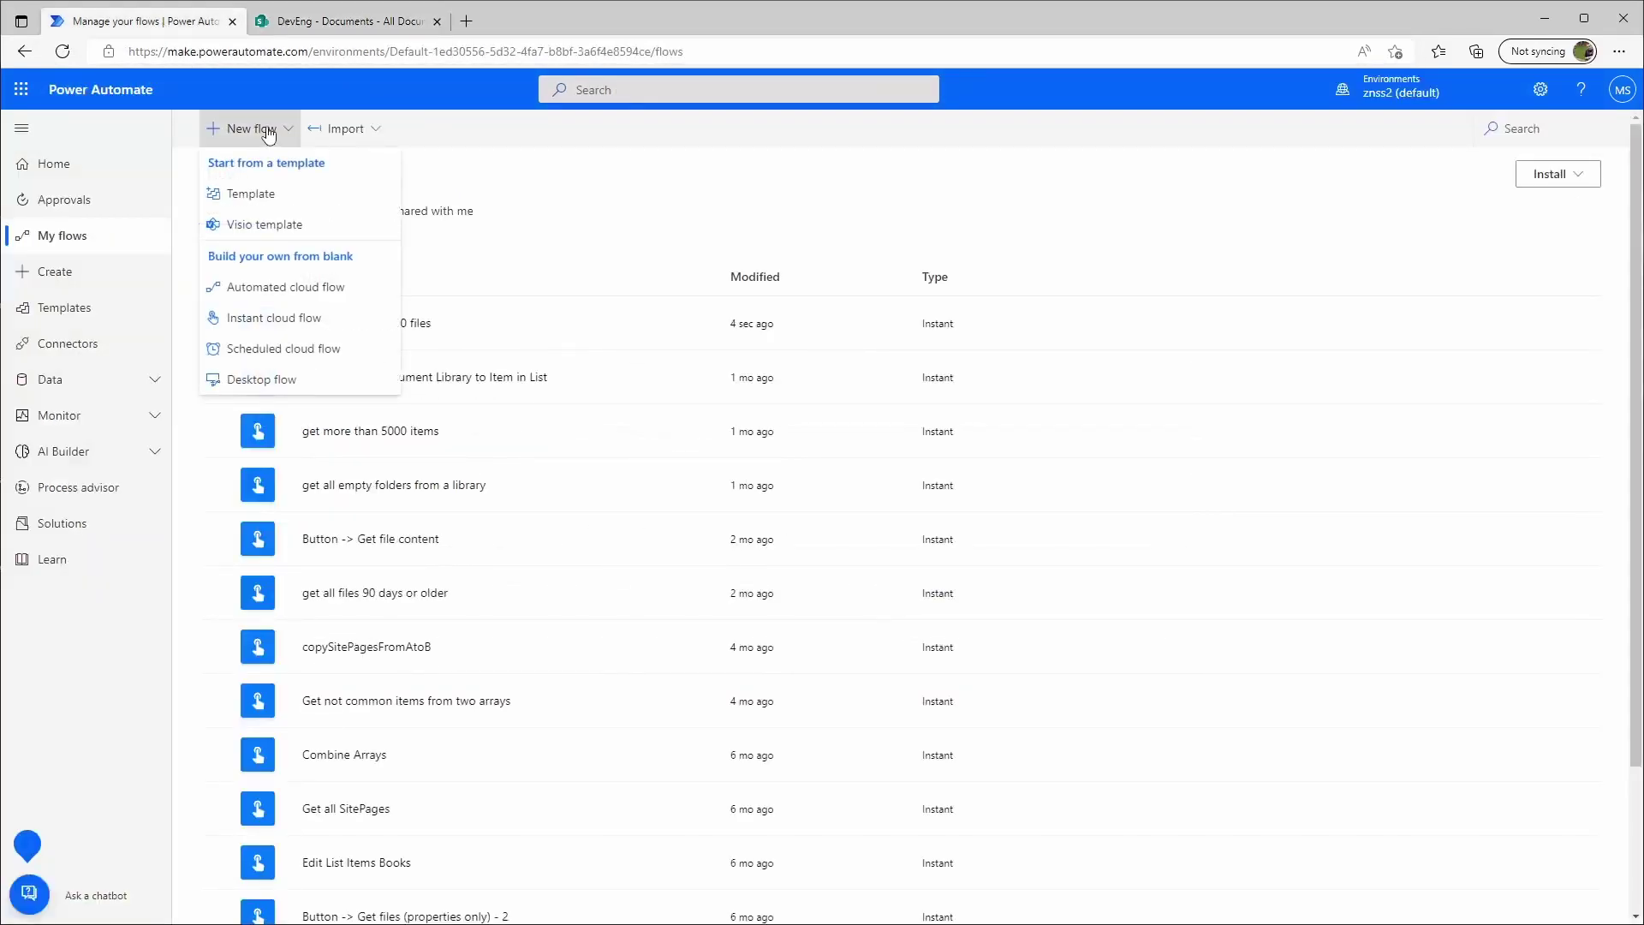
left_click(274, 318)
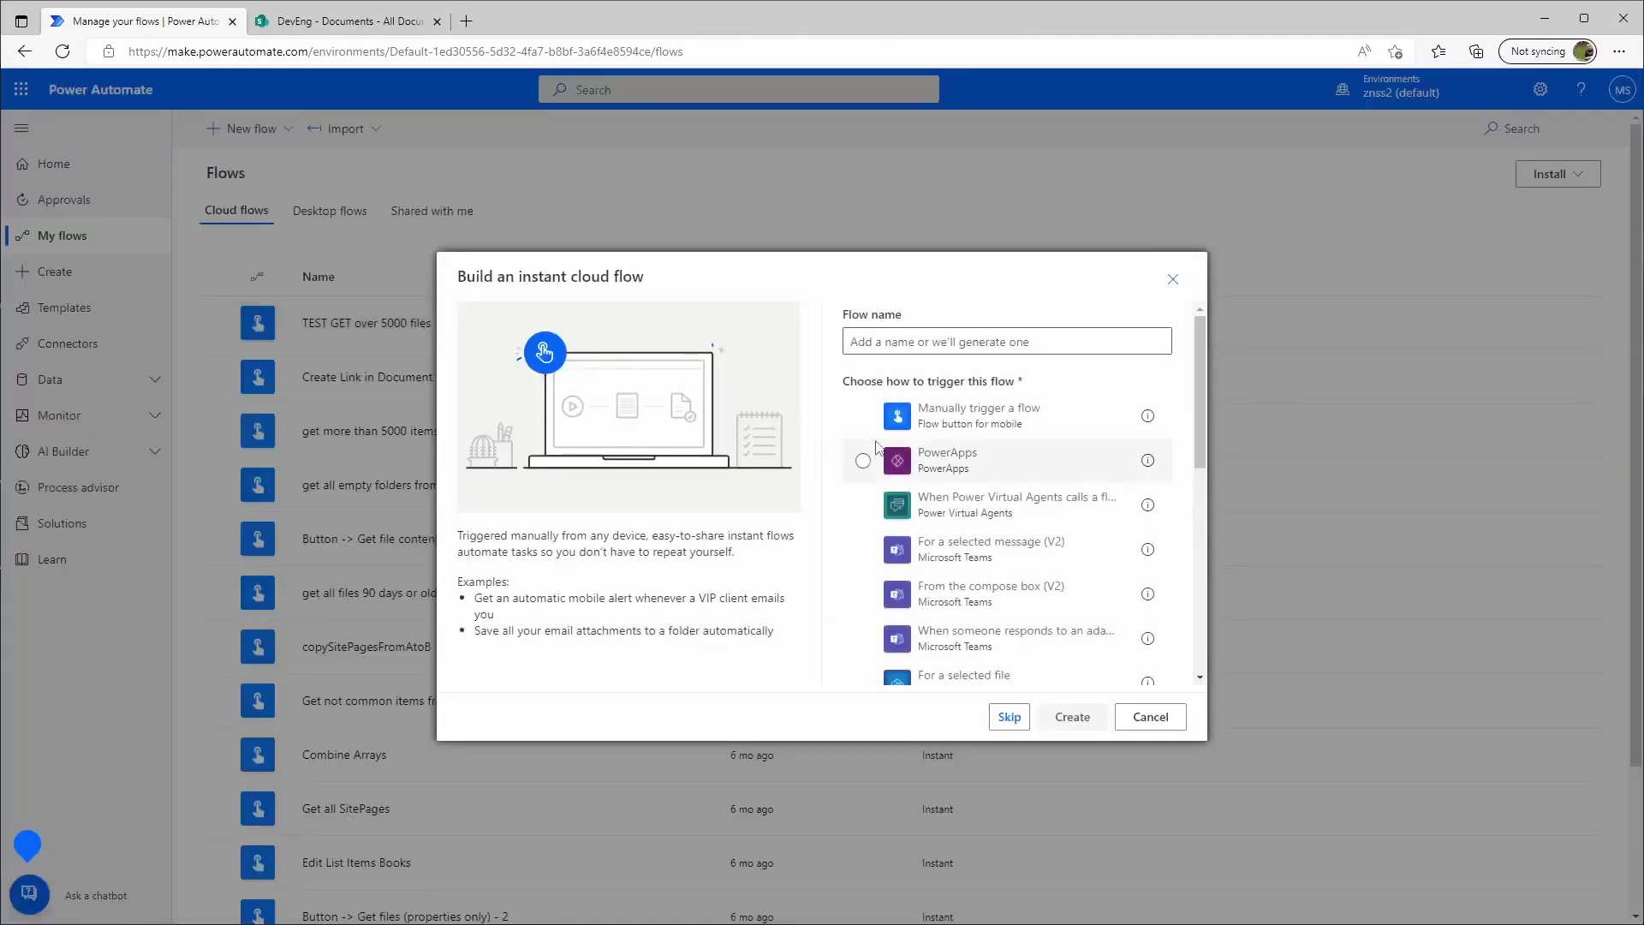
left_click(909, 428)
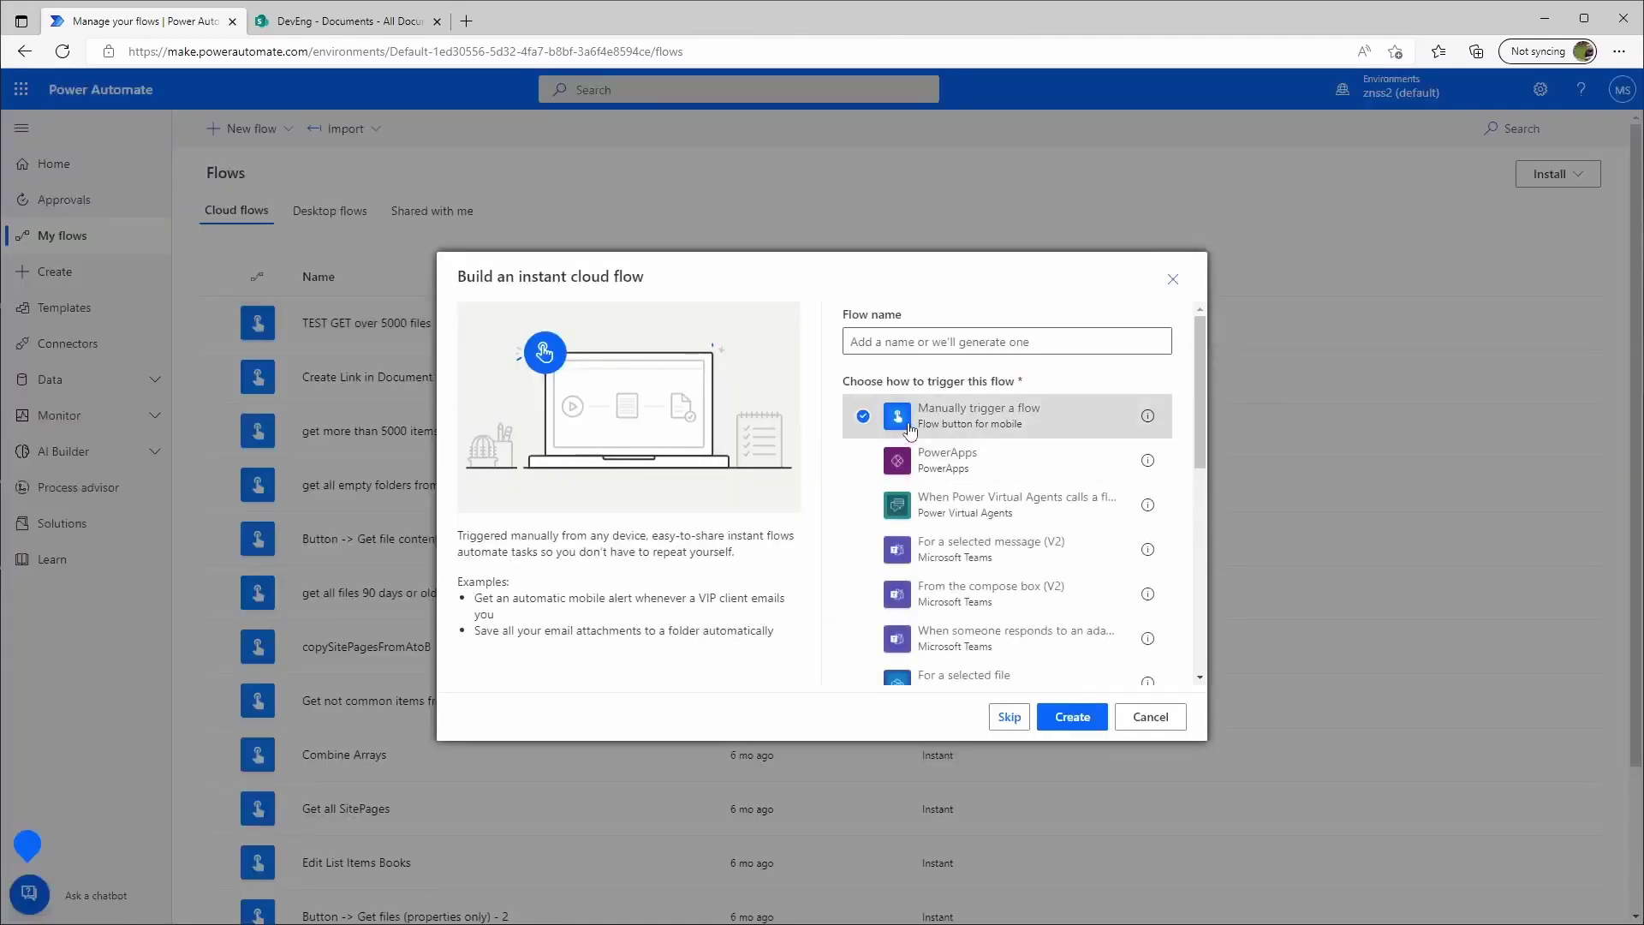
left_click(1072, 717)
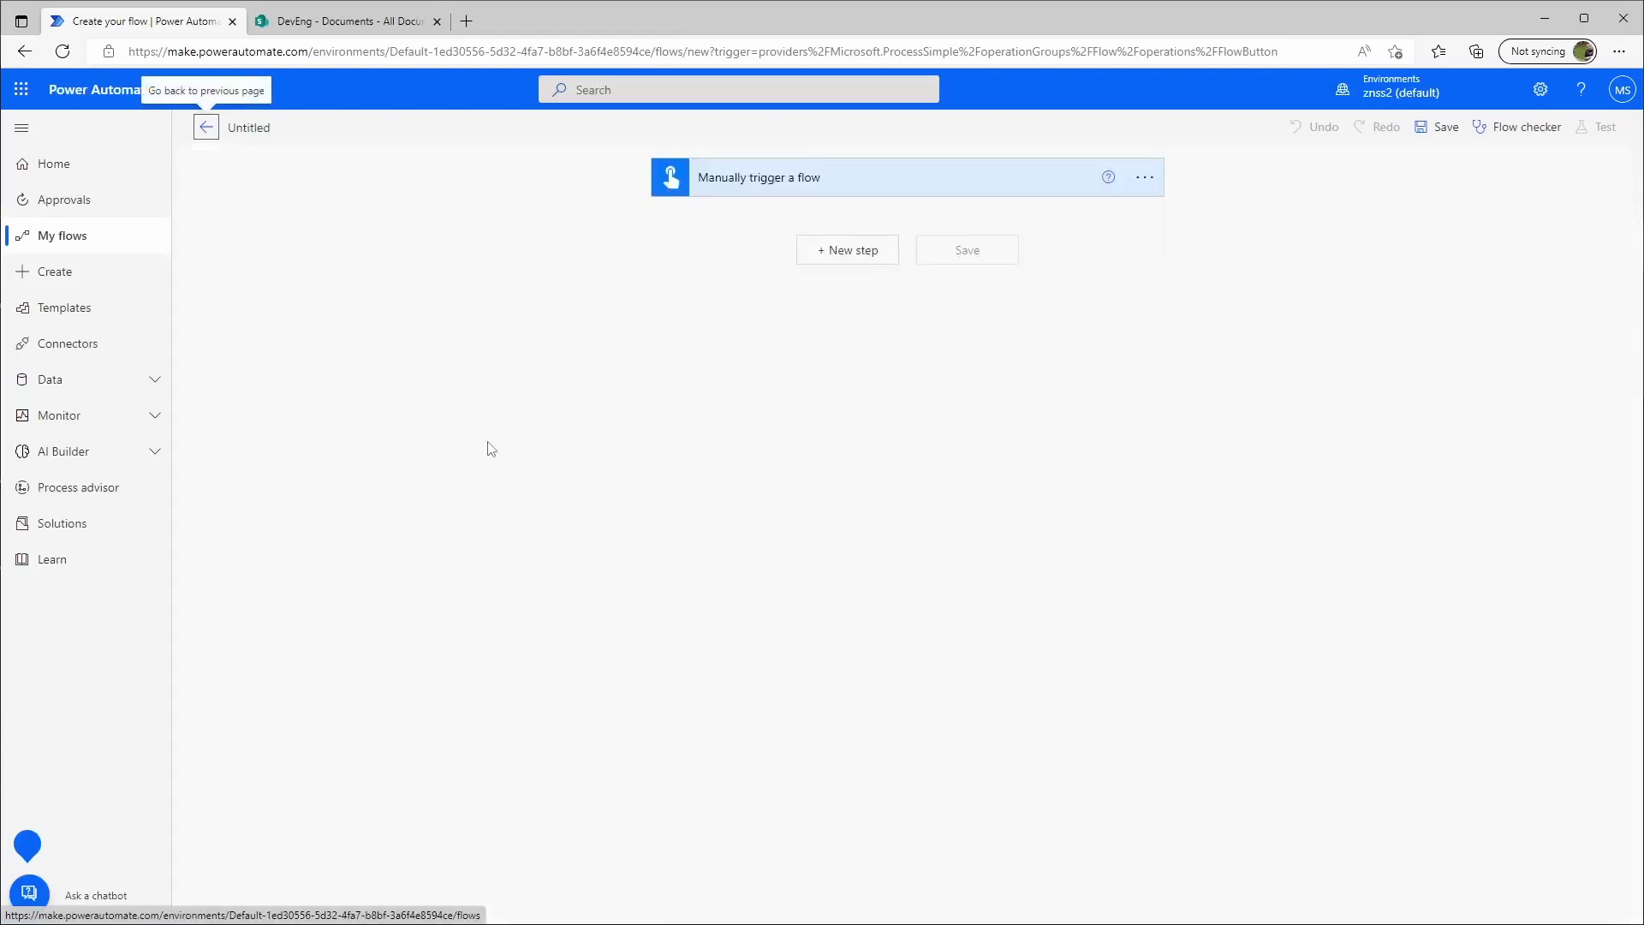
left_click(264, 129)
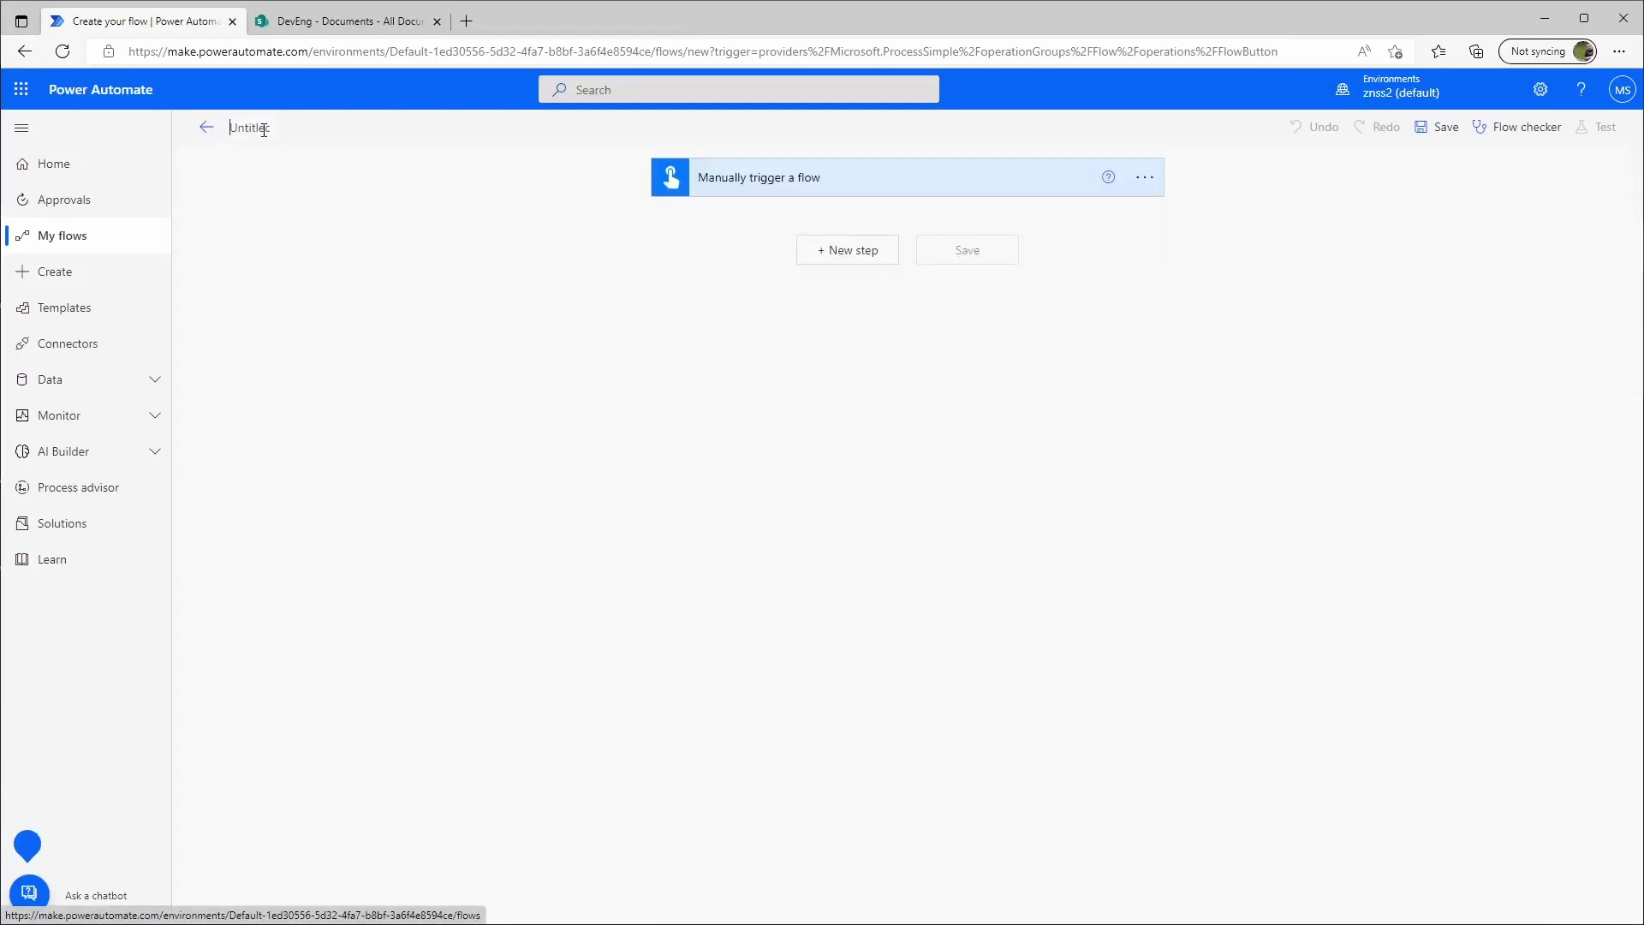
type("List all Folders into an Excel sheet")
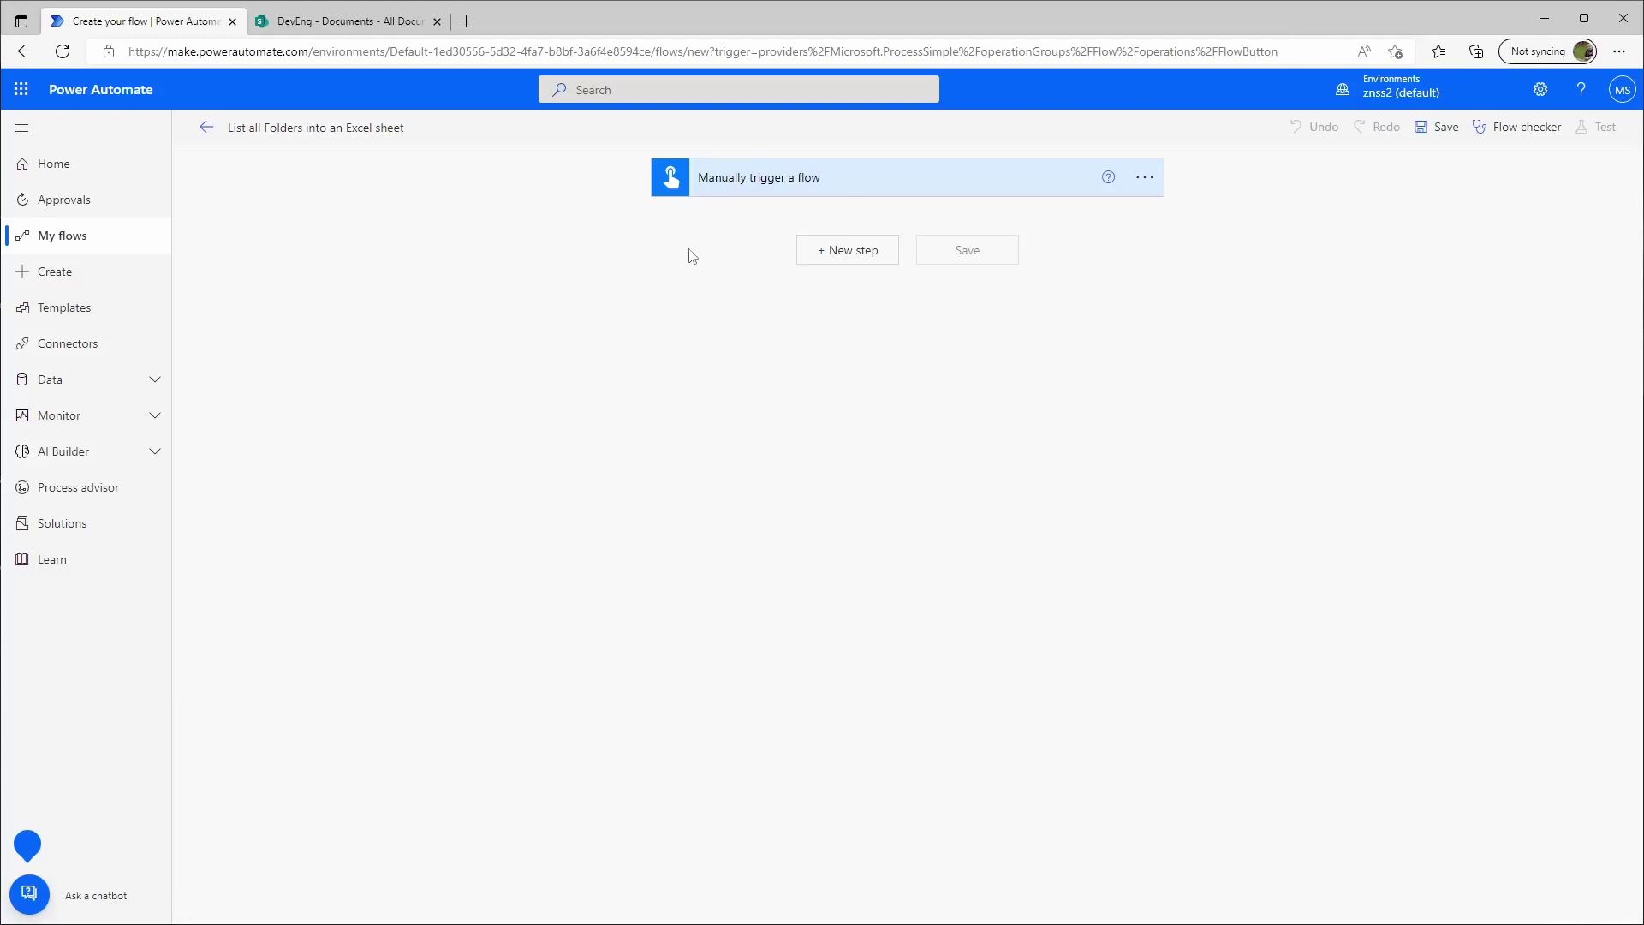
Add SharePoint's 'Get files (properties only)' action after the manual trigger
left_click(848, 257)
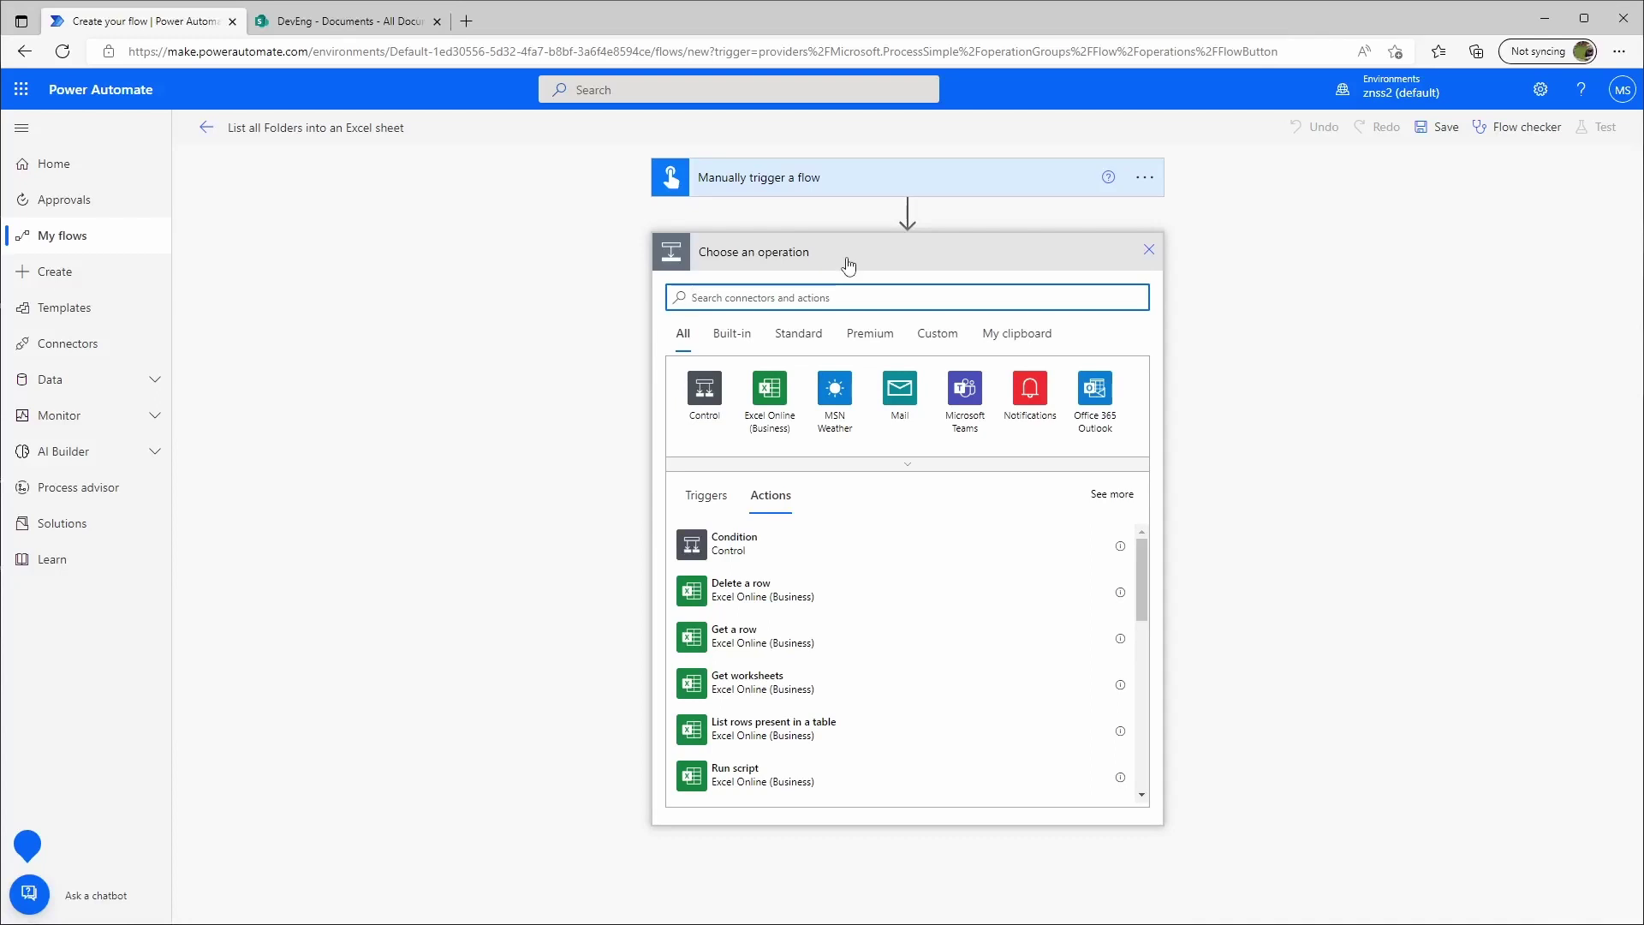
left_click(812, 341)
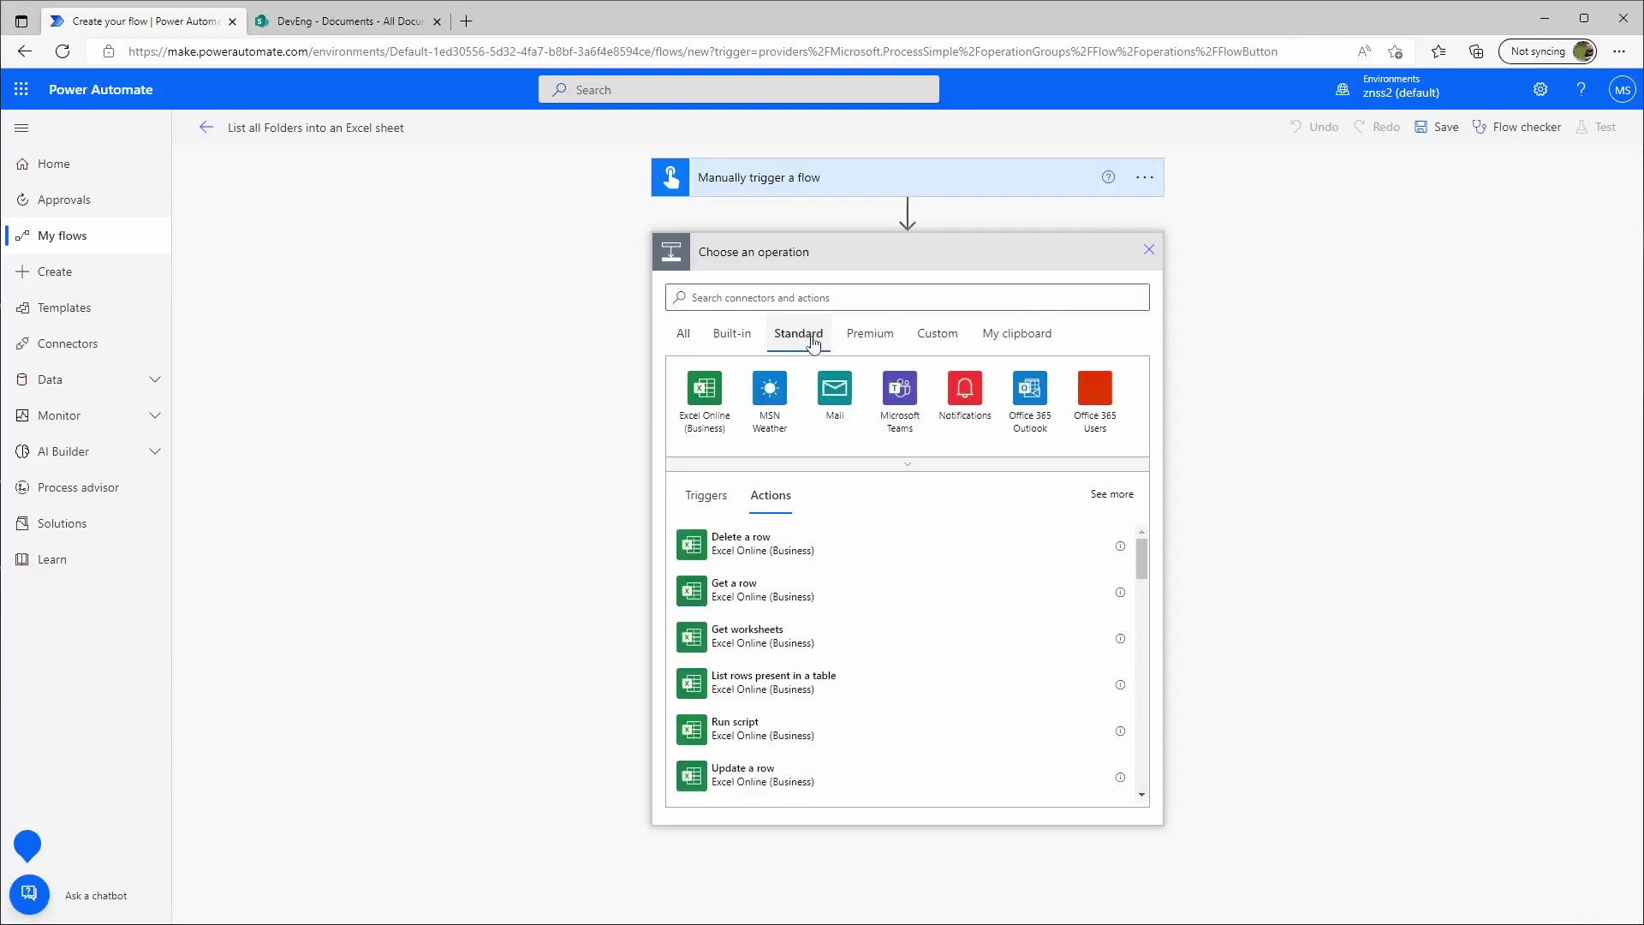
left_click(934, 465)
left_click(844, 467)
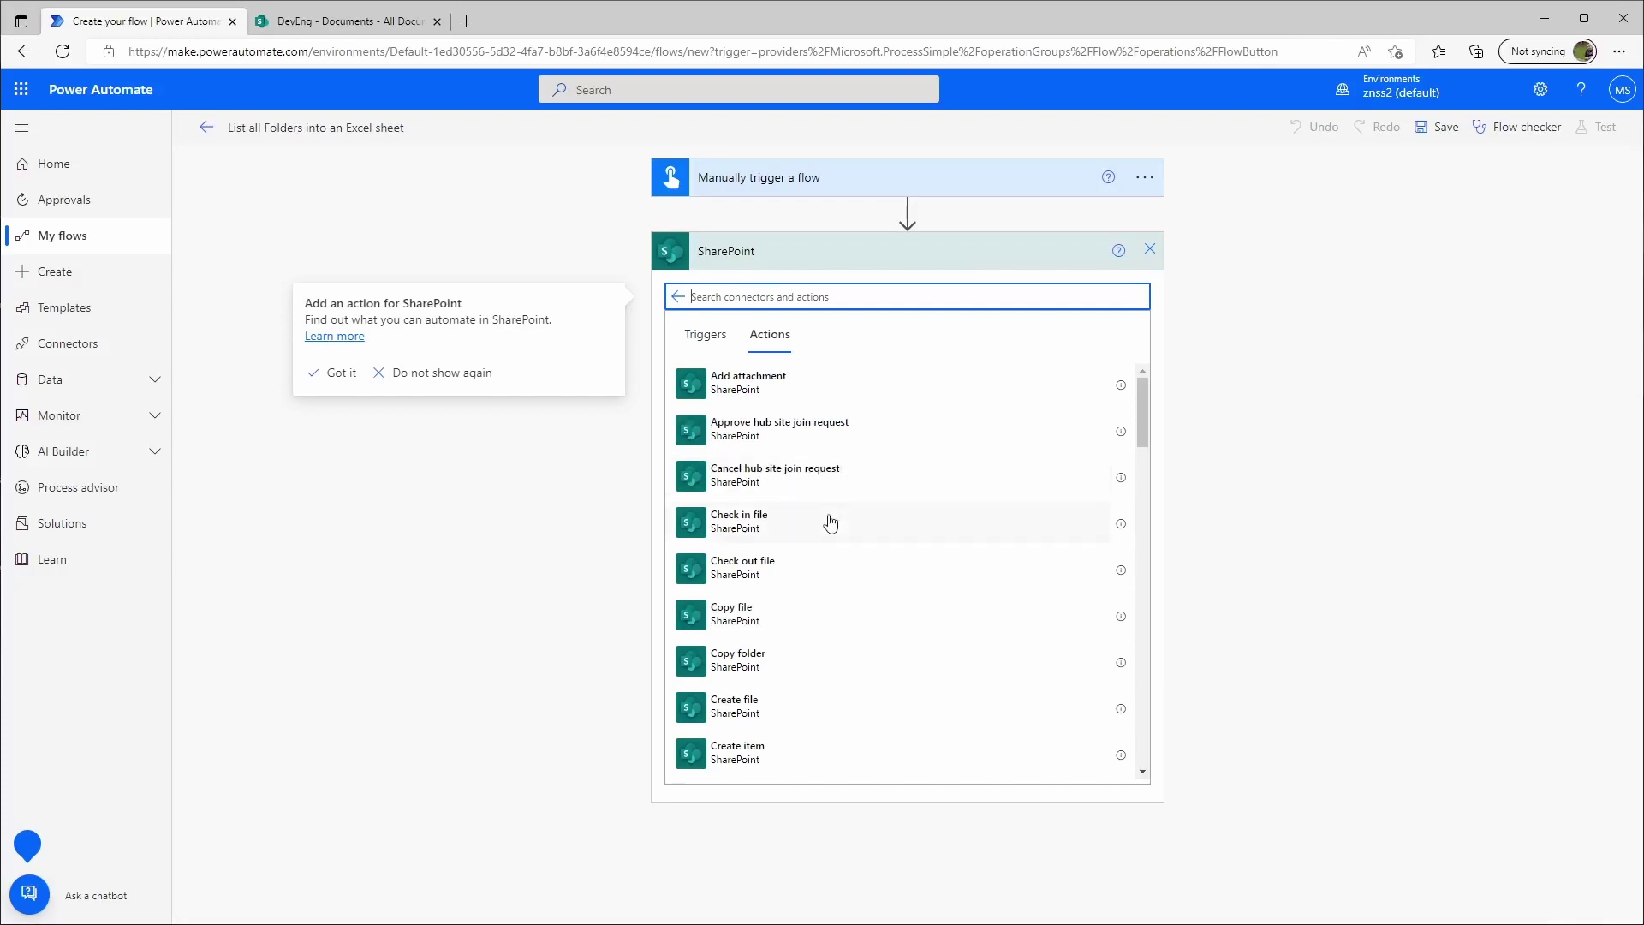
scroll(831, 524, "down", 1)
scroll(830, 524, "down", 4)
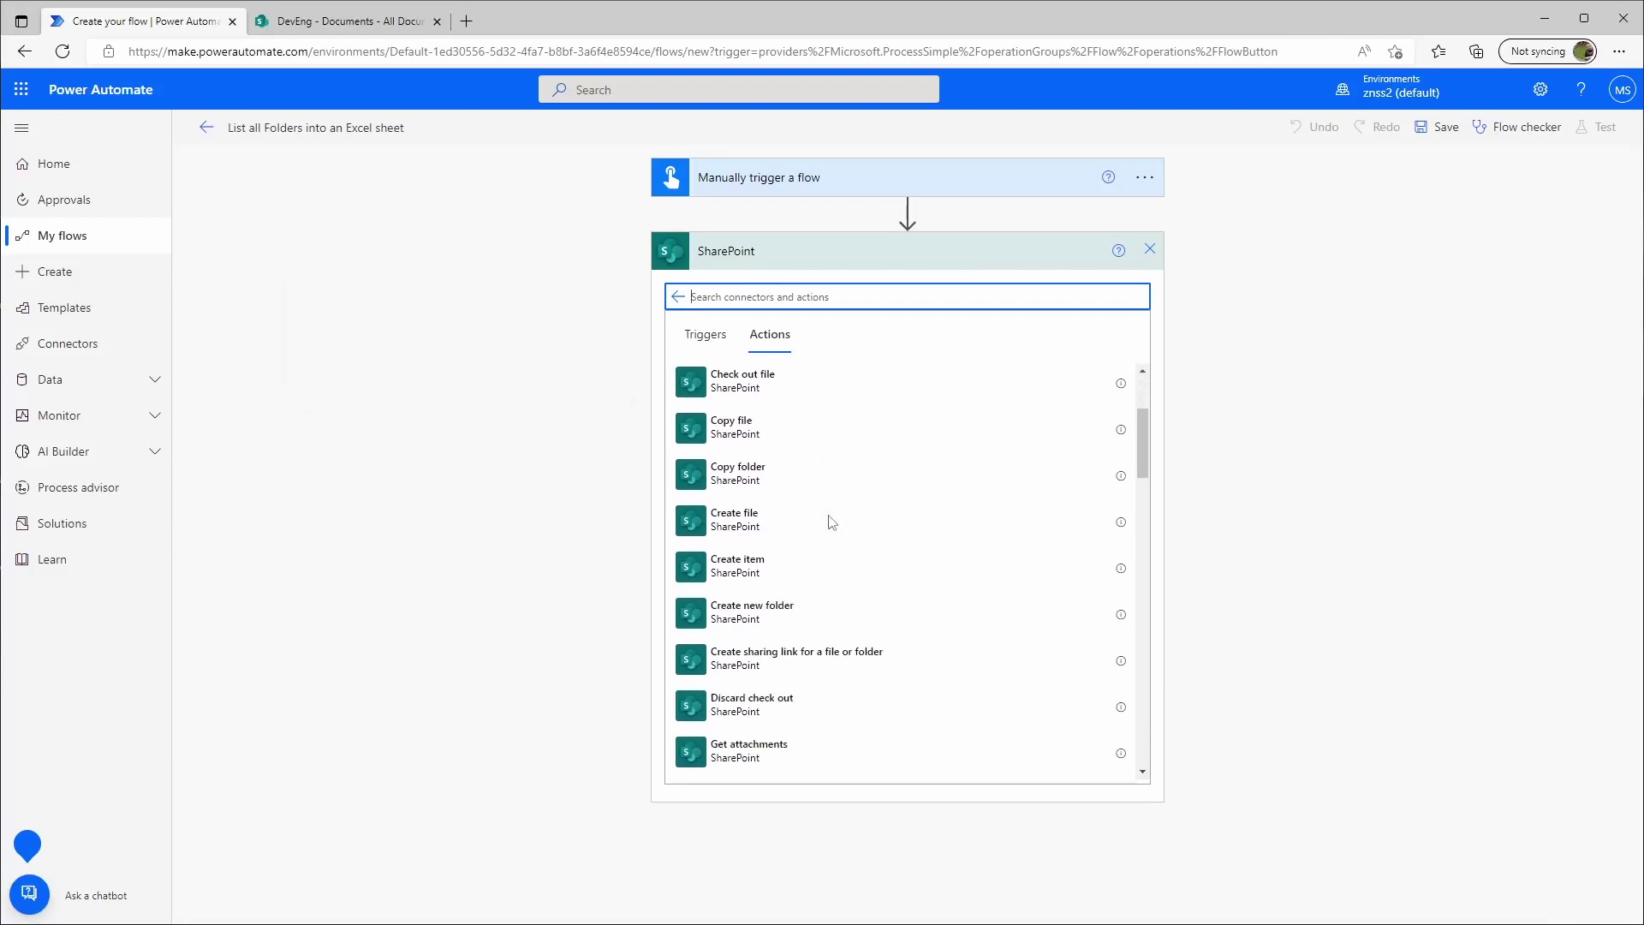
scroll(882, 507, "down", 3)
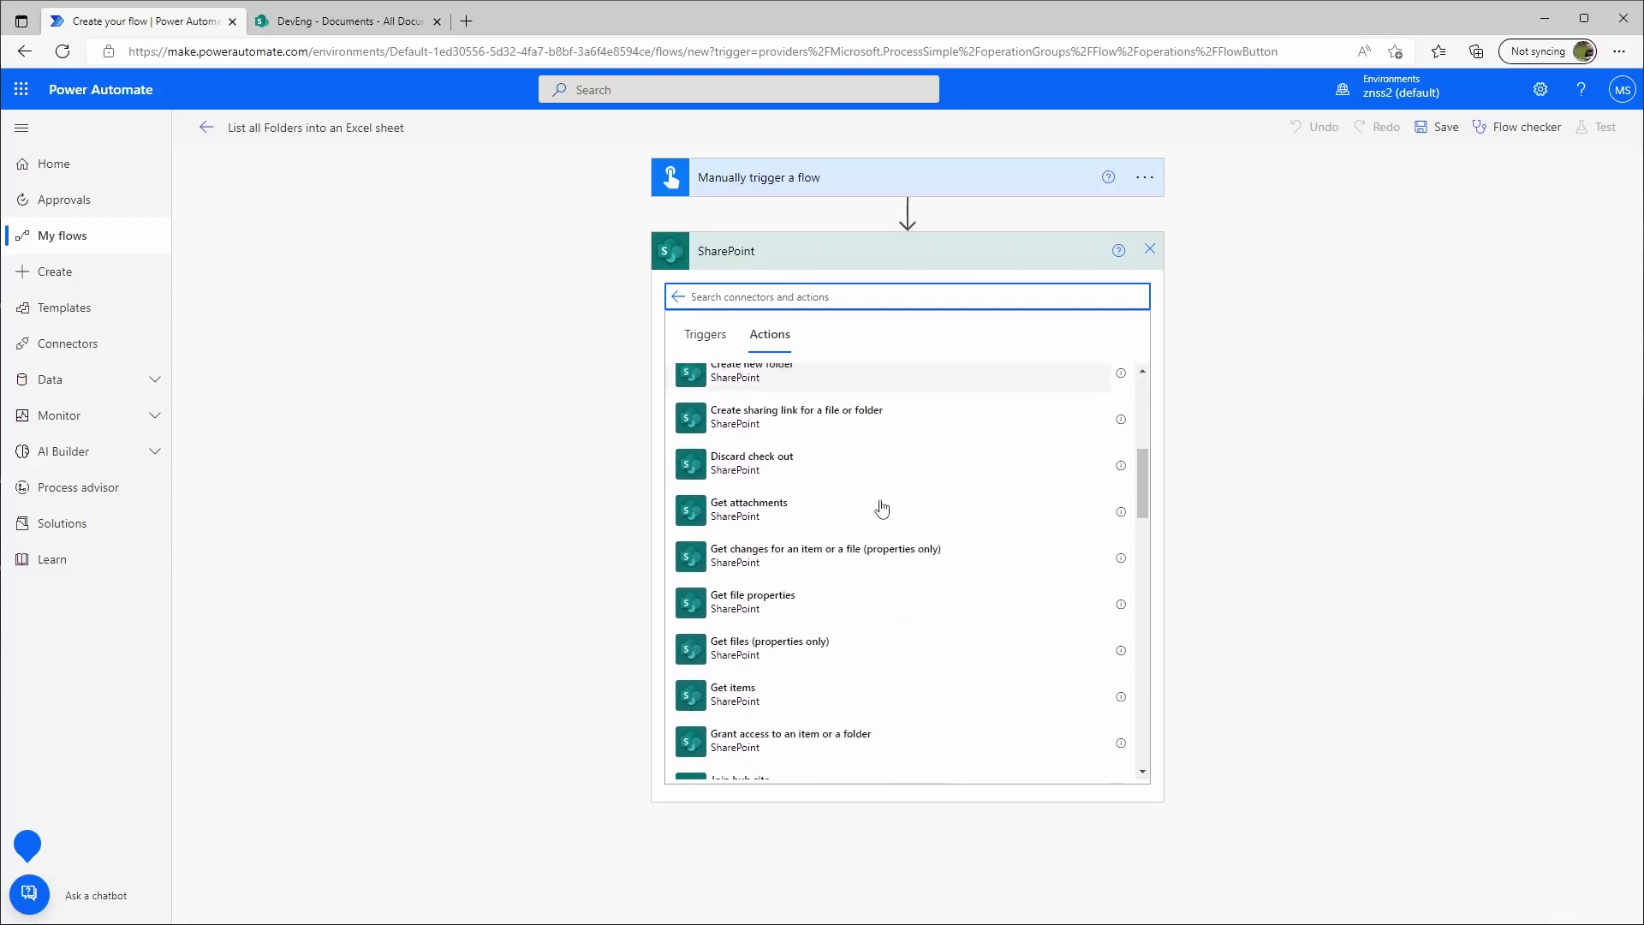
left_click(797, 644)
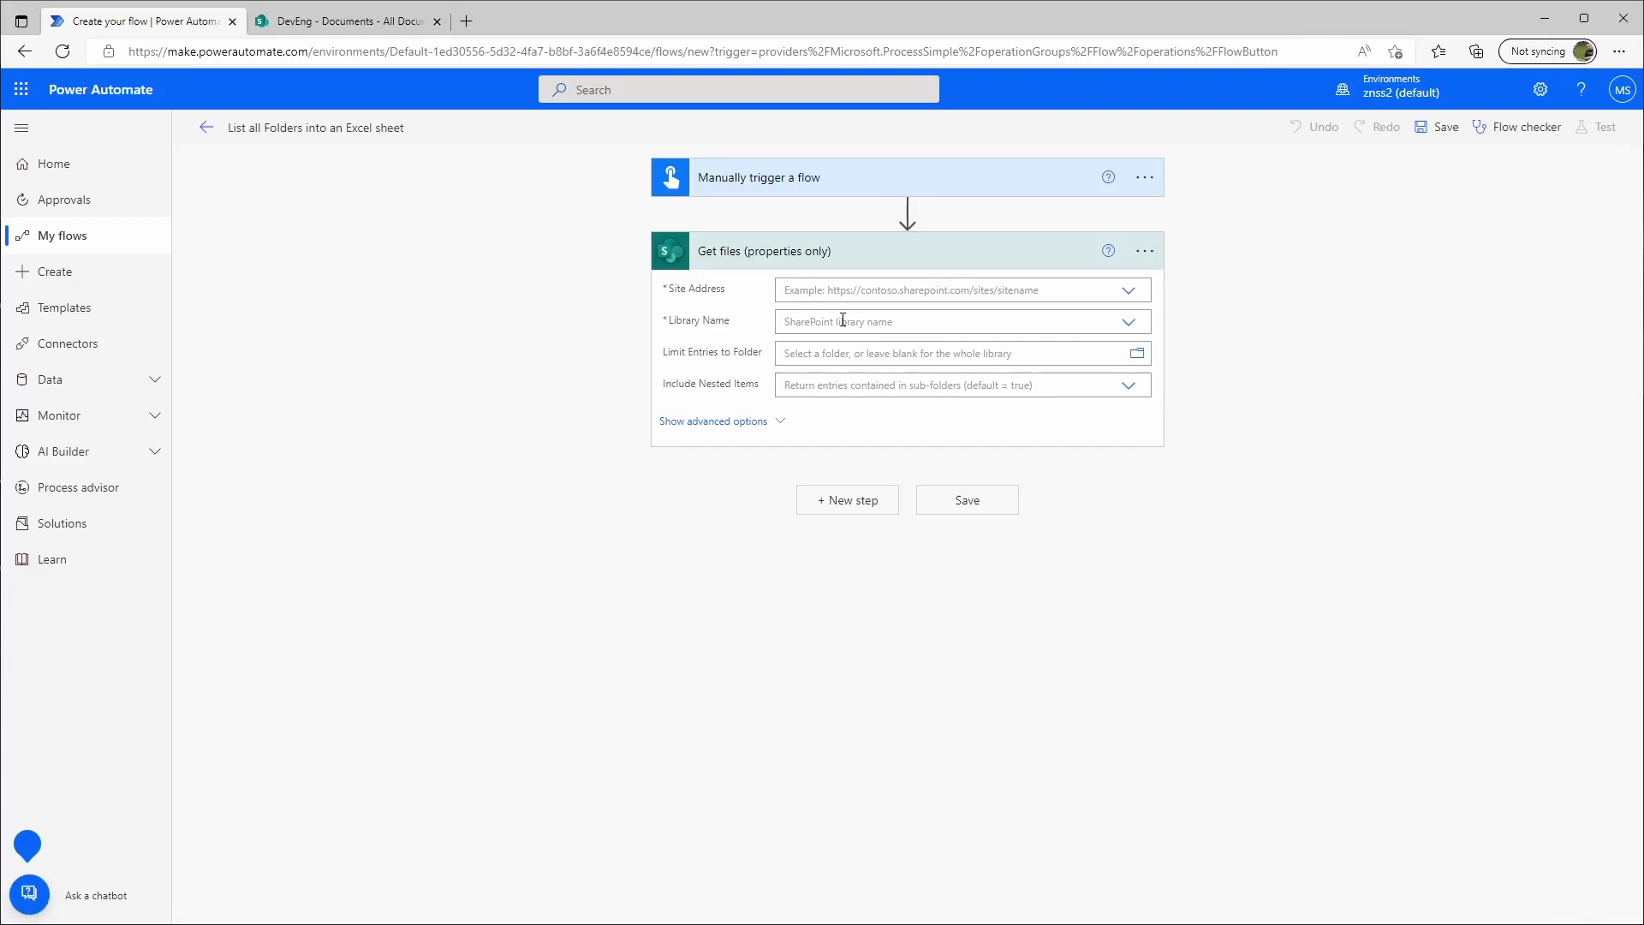
Set Get files to the DevEng site and Documents library, and show its advanced options
left_click(1129, 293)
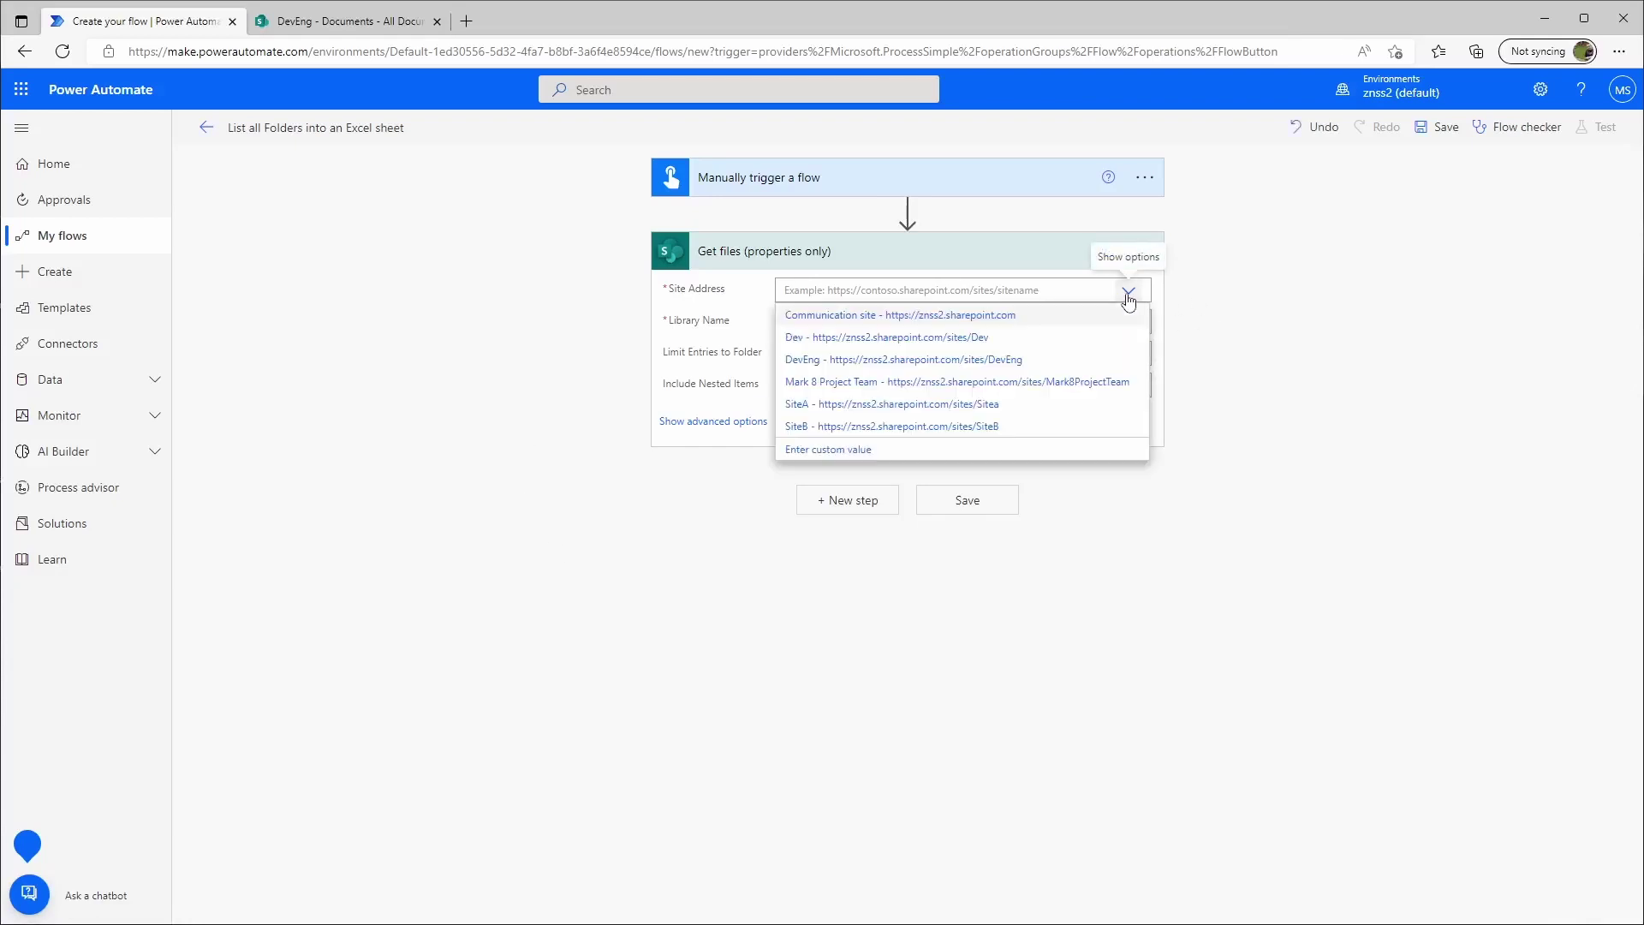
left_click(965, 362)
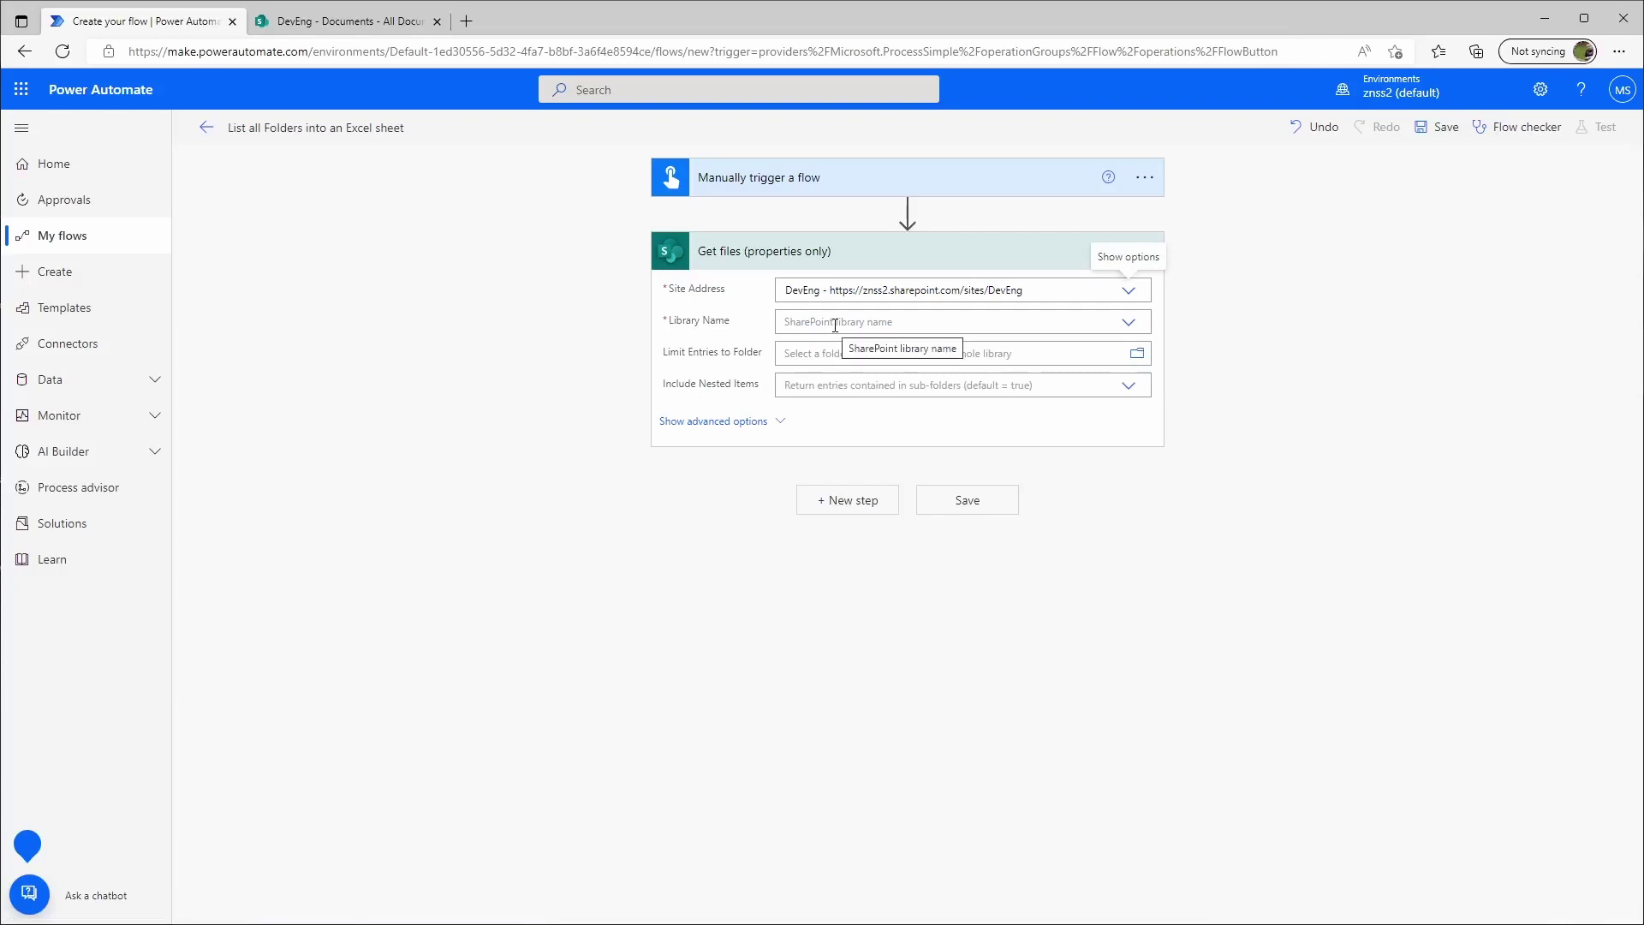
left_click(835, 324)
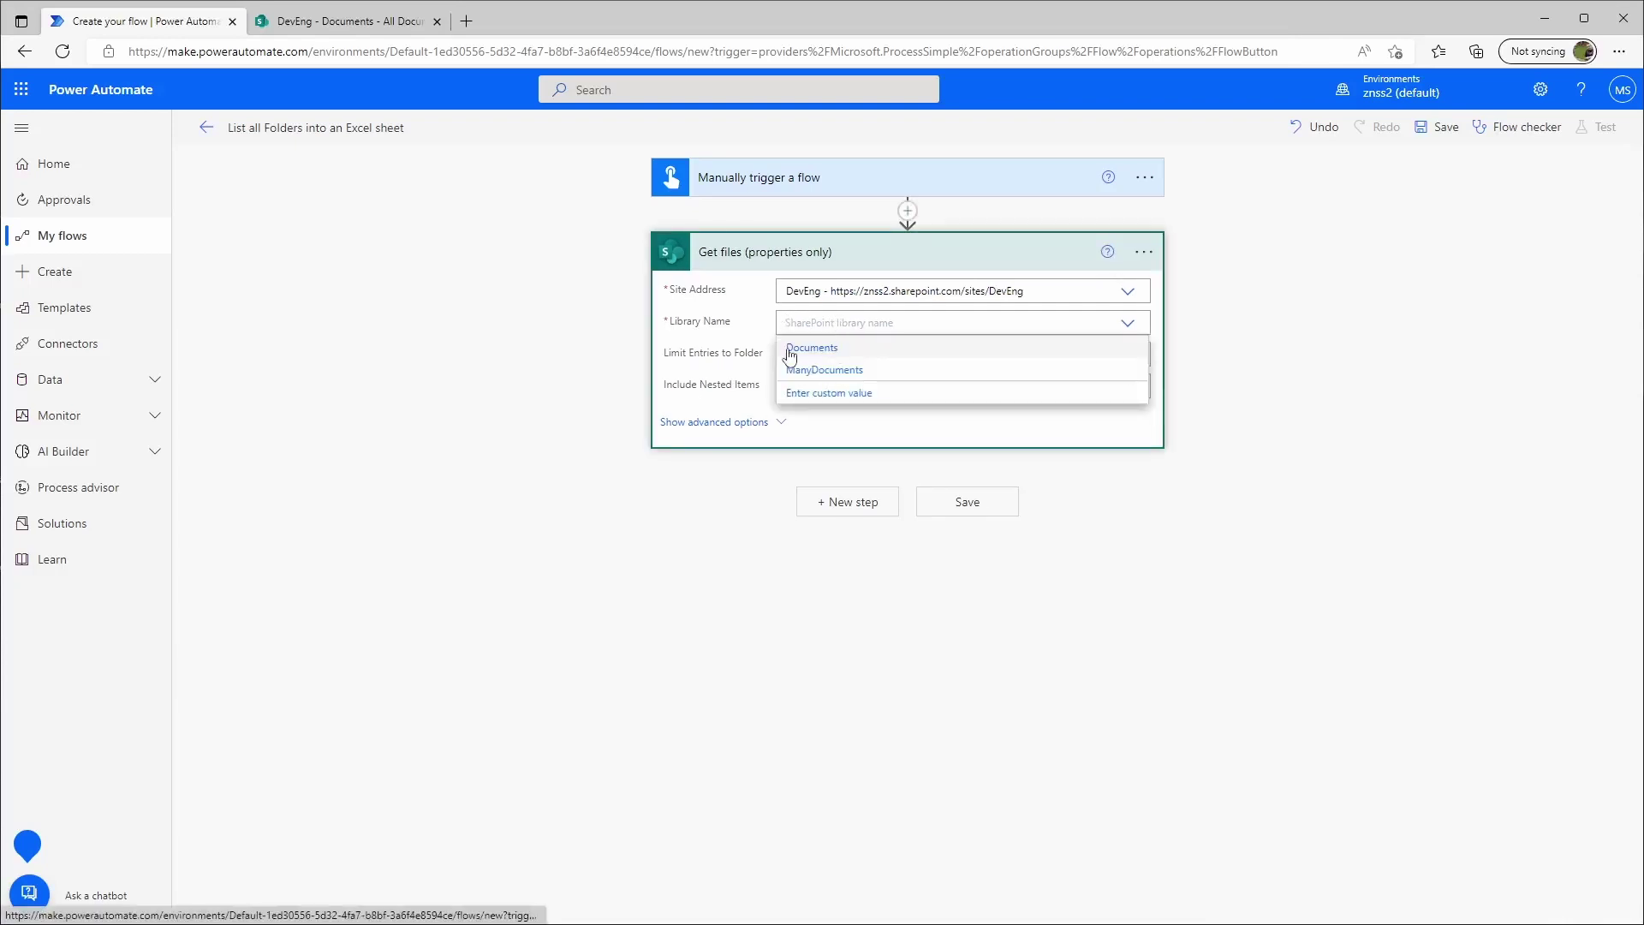
left_click(824, 348)
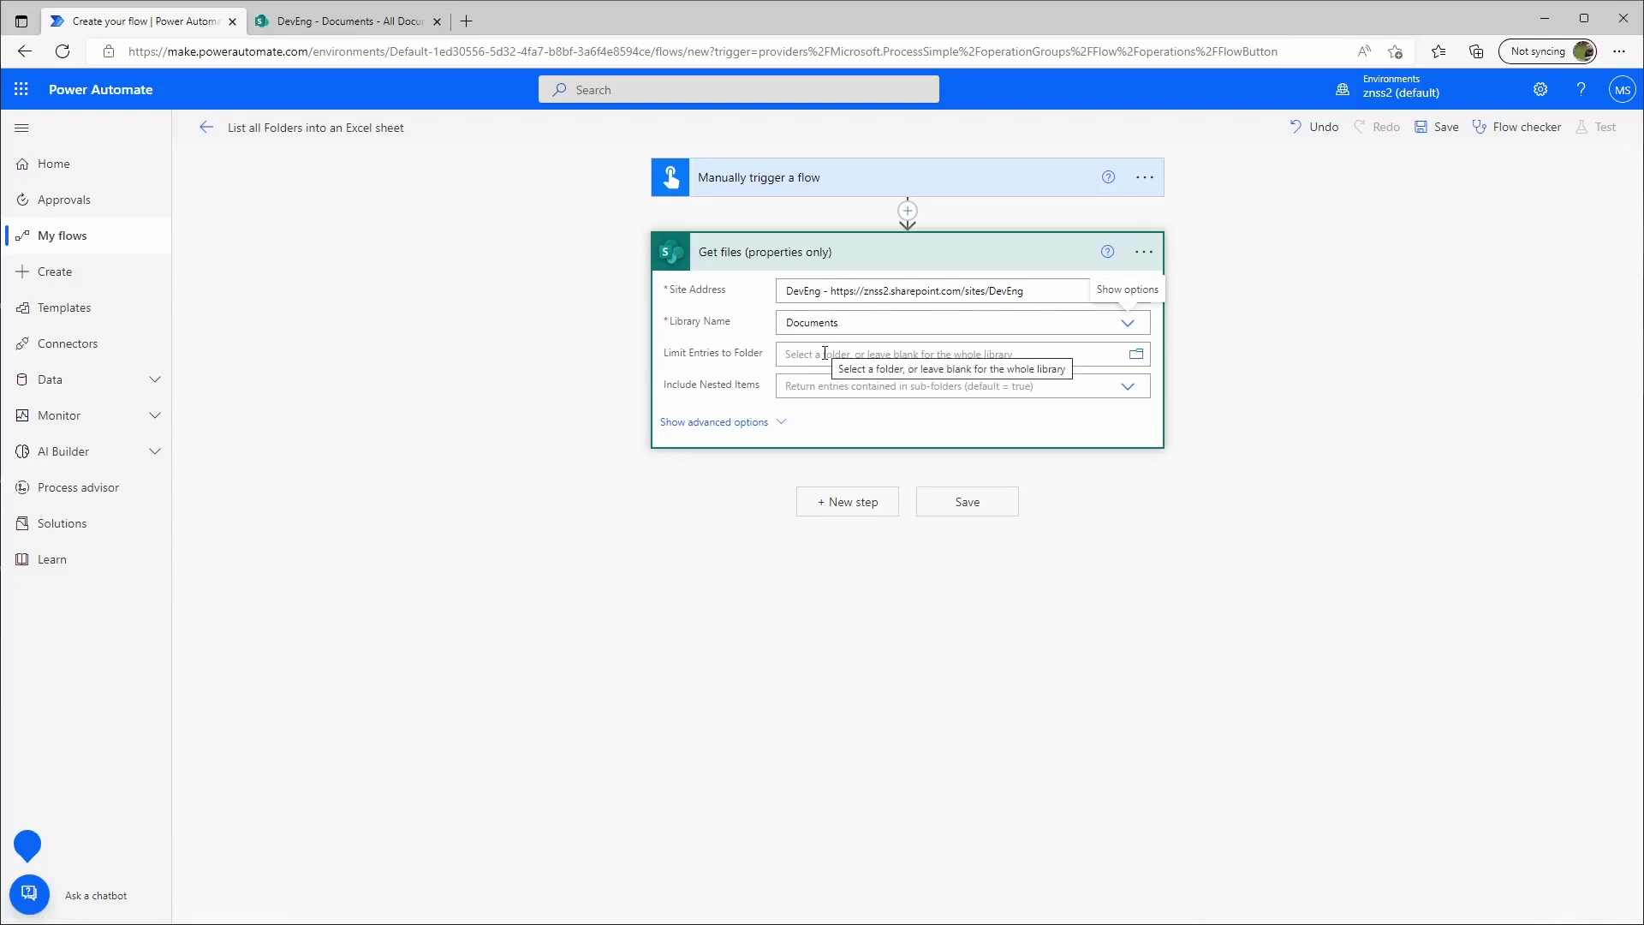
left_click(781, 428)
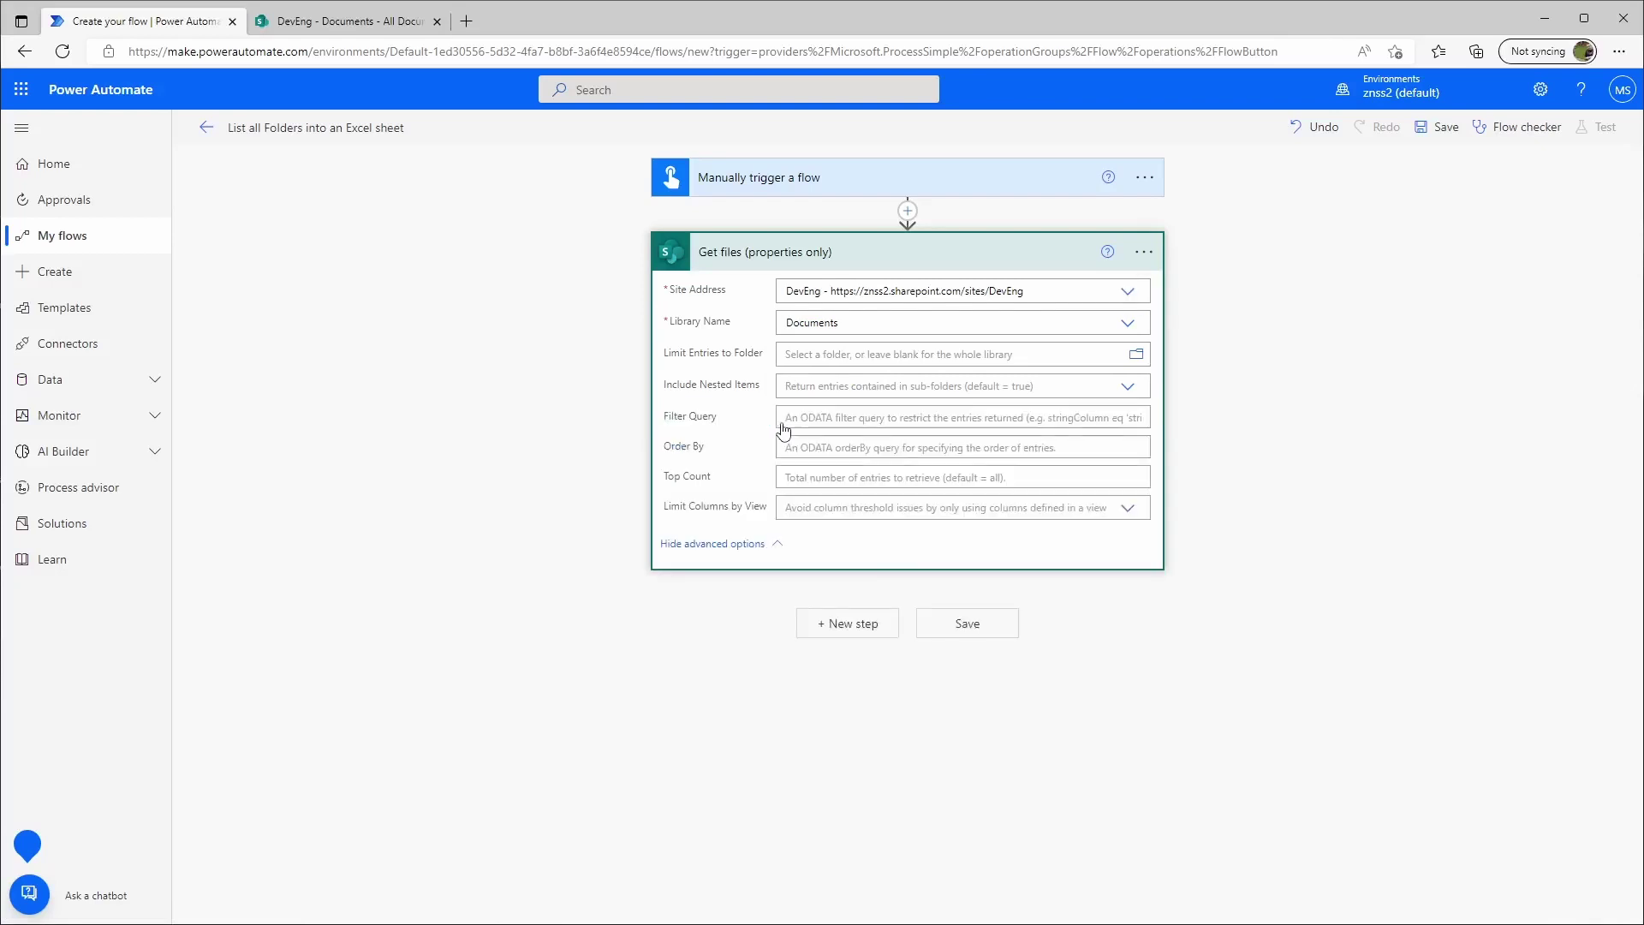
Set Get files Filter Query to 'FSObjType eq 1' and Top Count to 4999
left_click(815, 419)
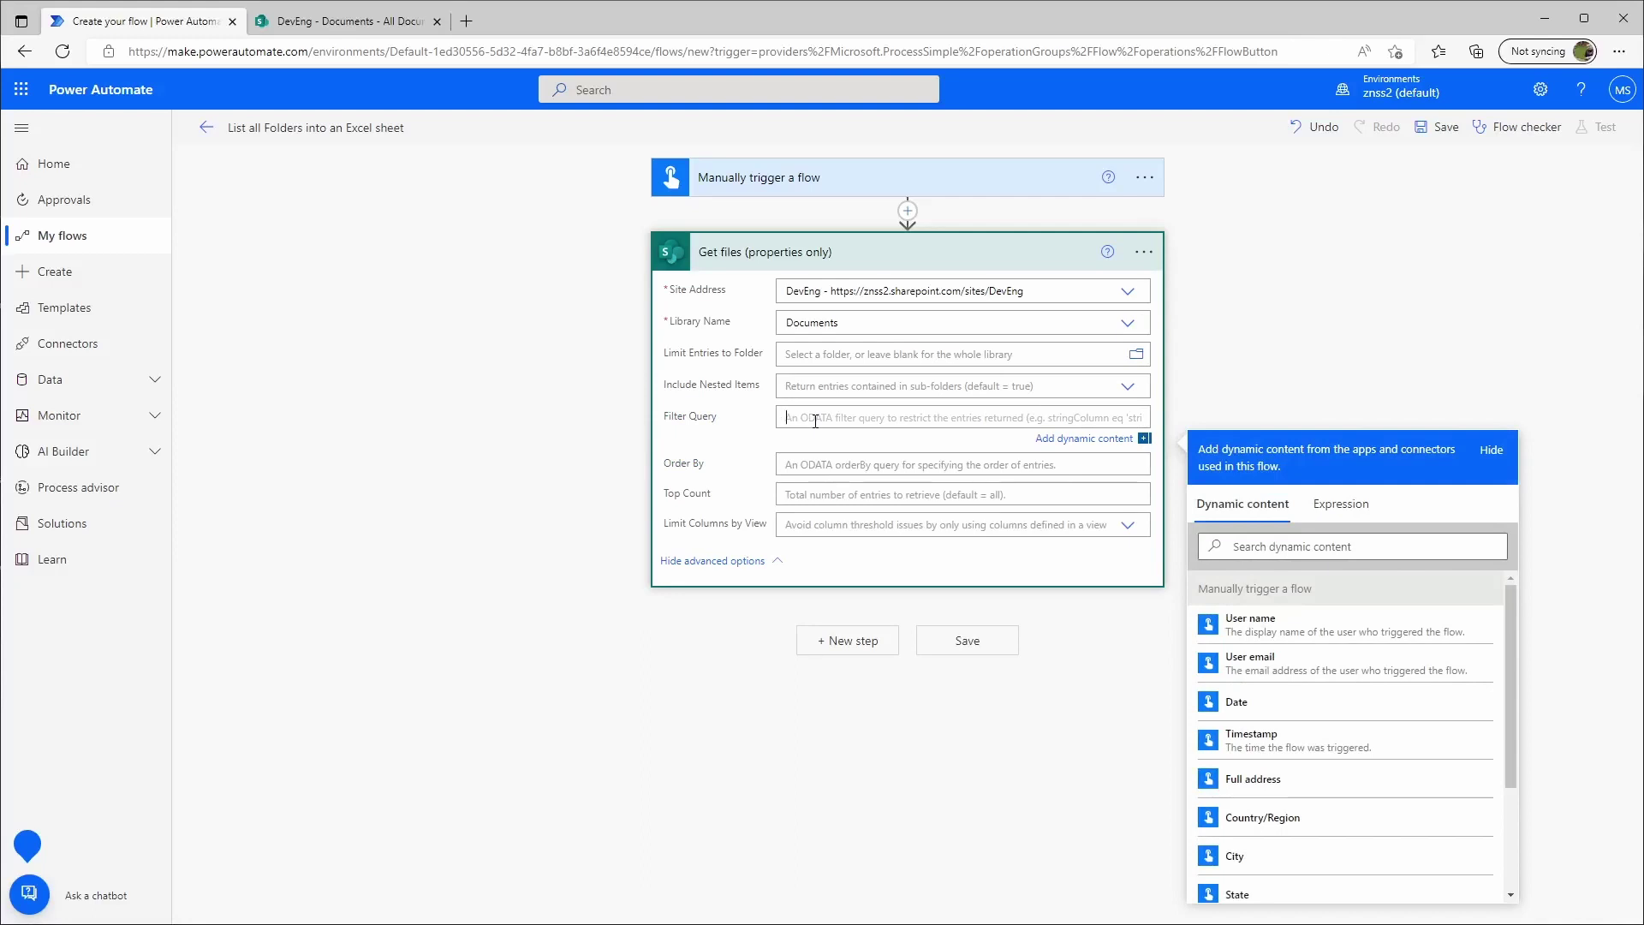
type("FSO")
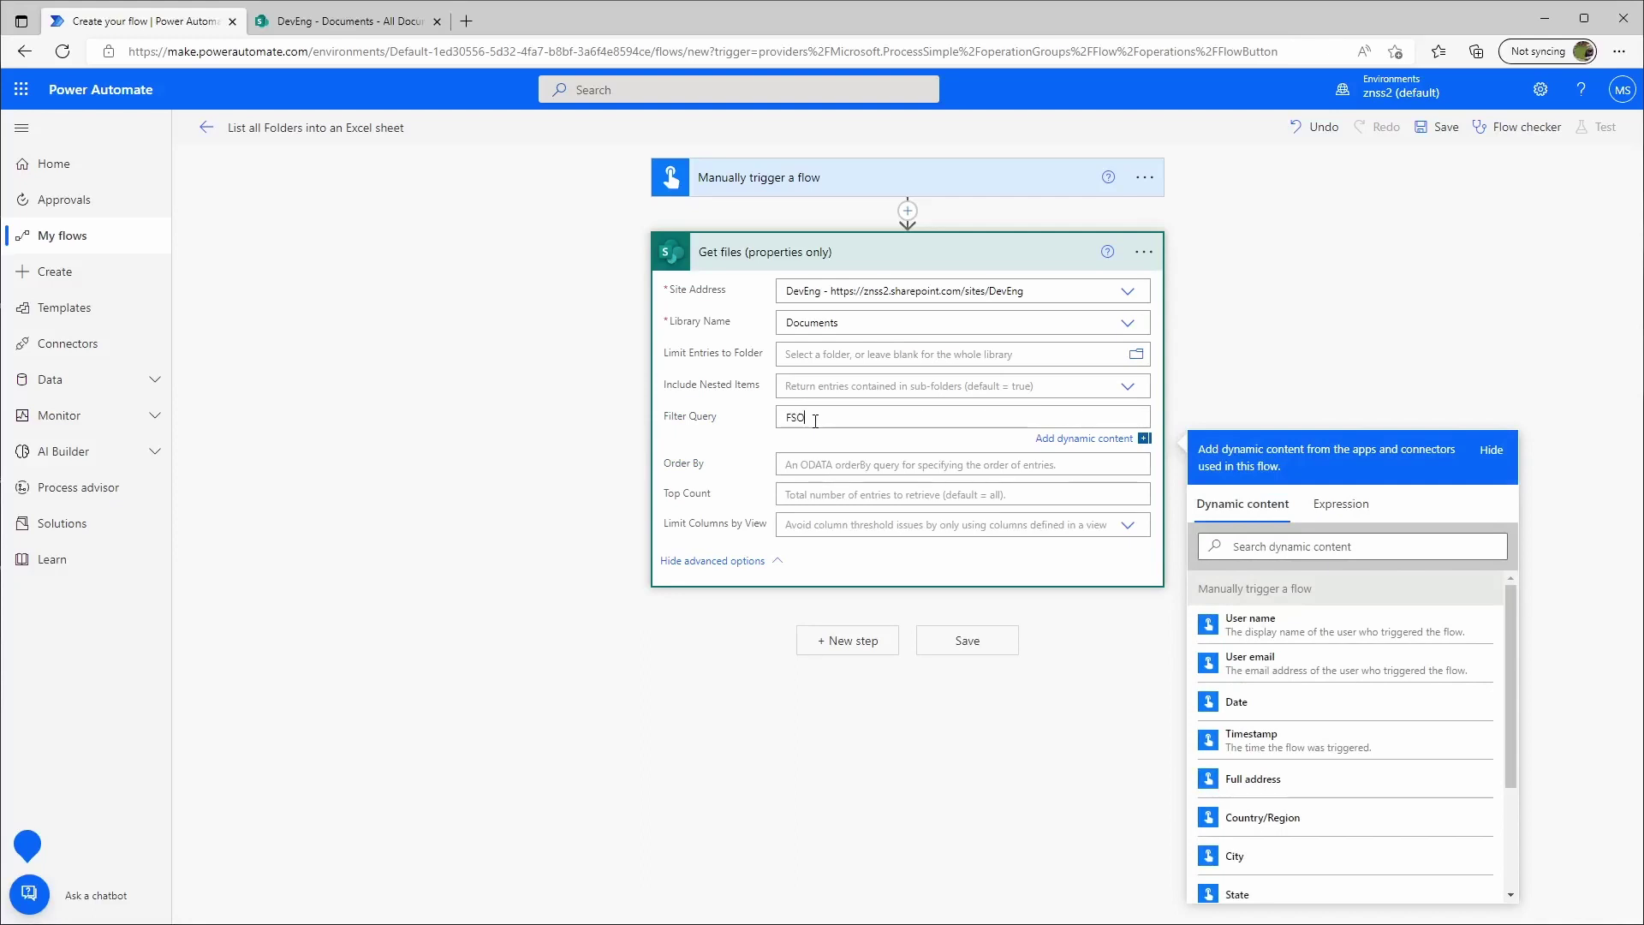
type("bjType eq 1")
left_click_drag(870, 419, 775, 428)
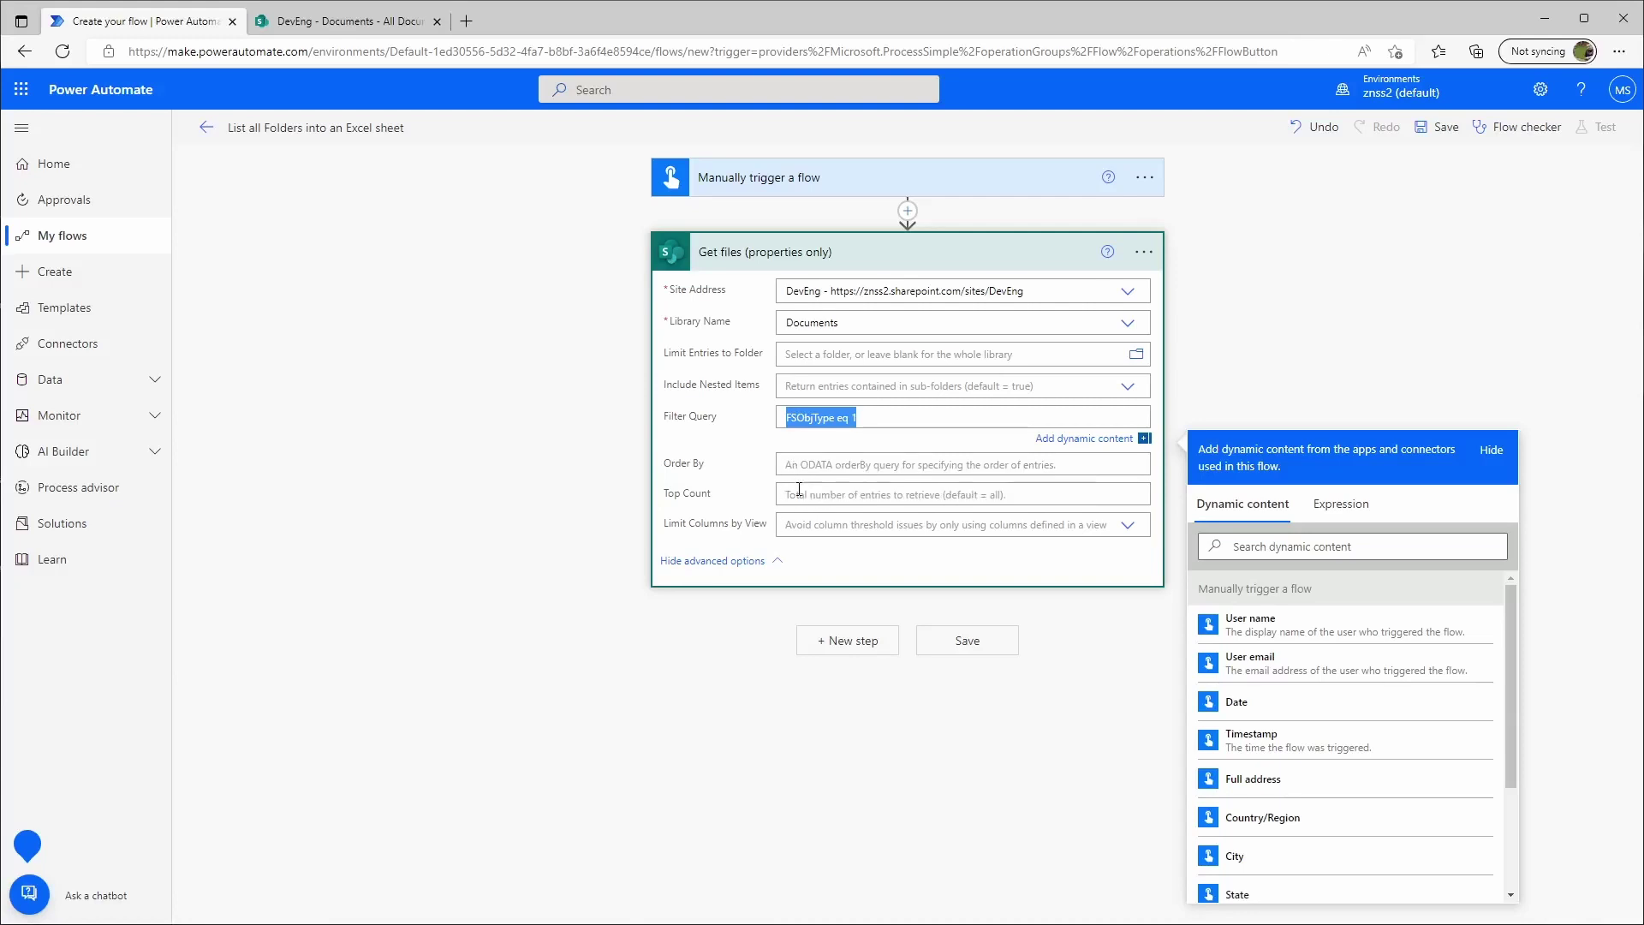
left_click(681, 492)
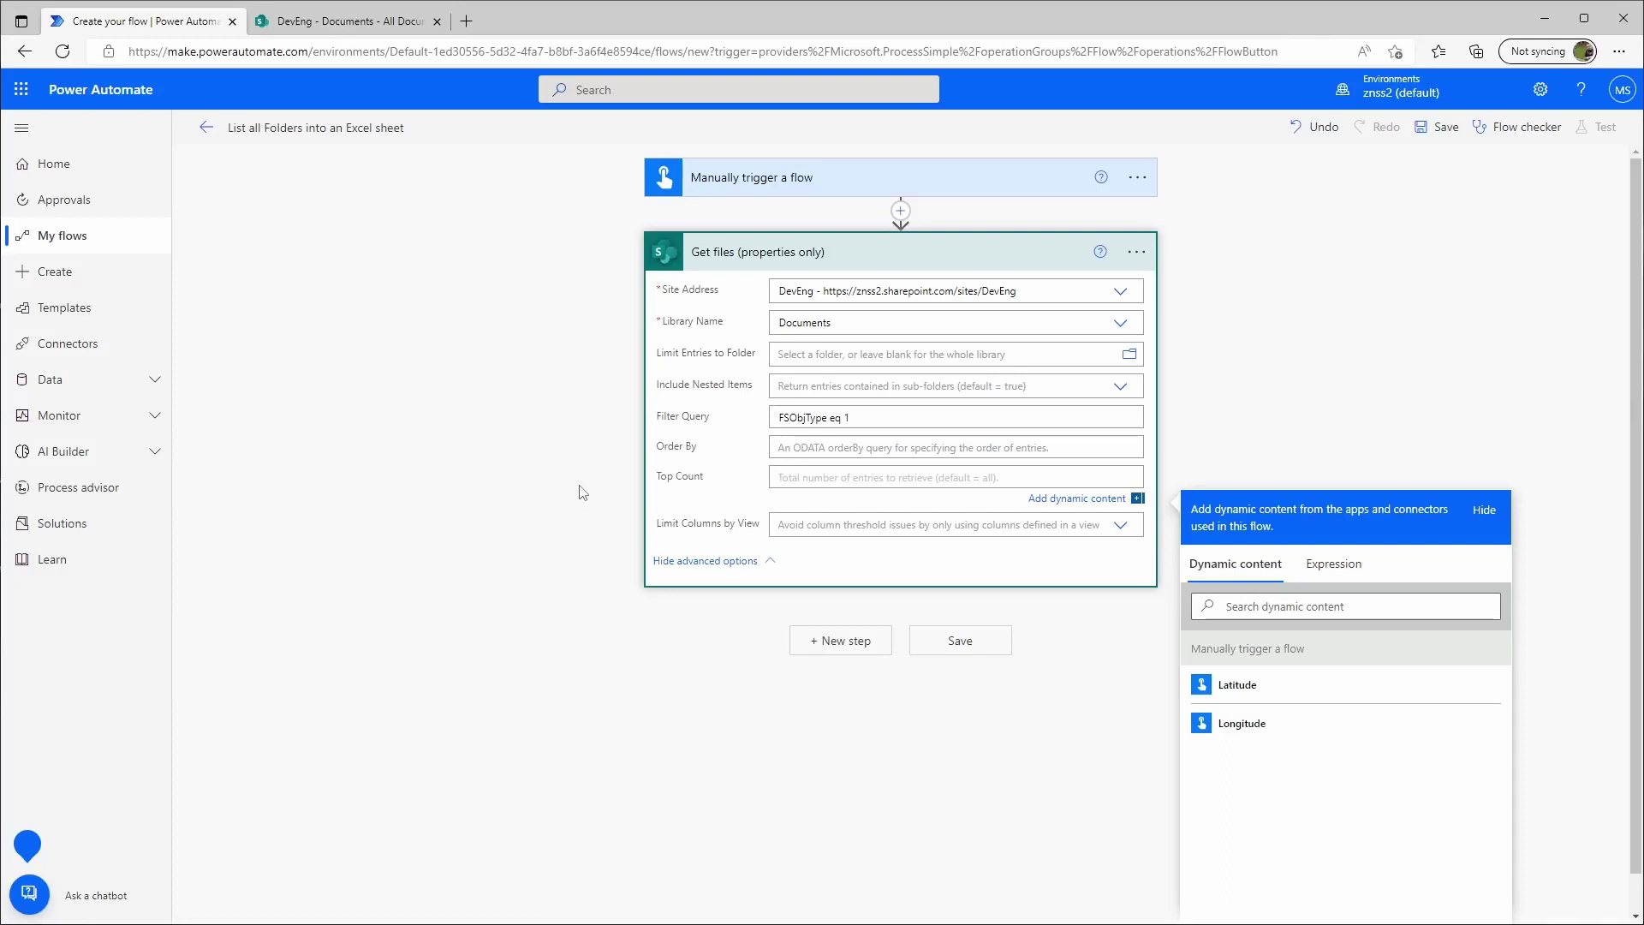
type("4999")
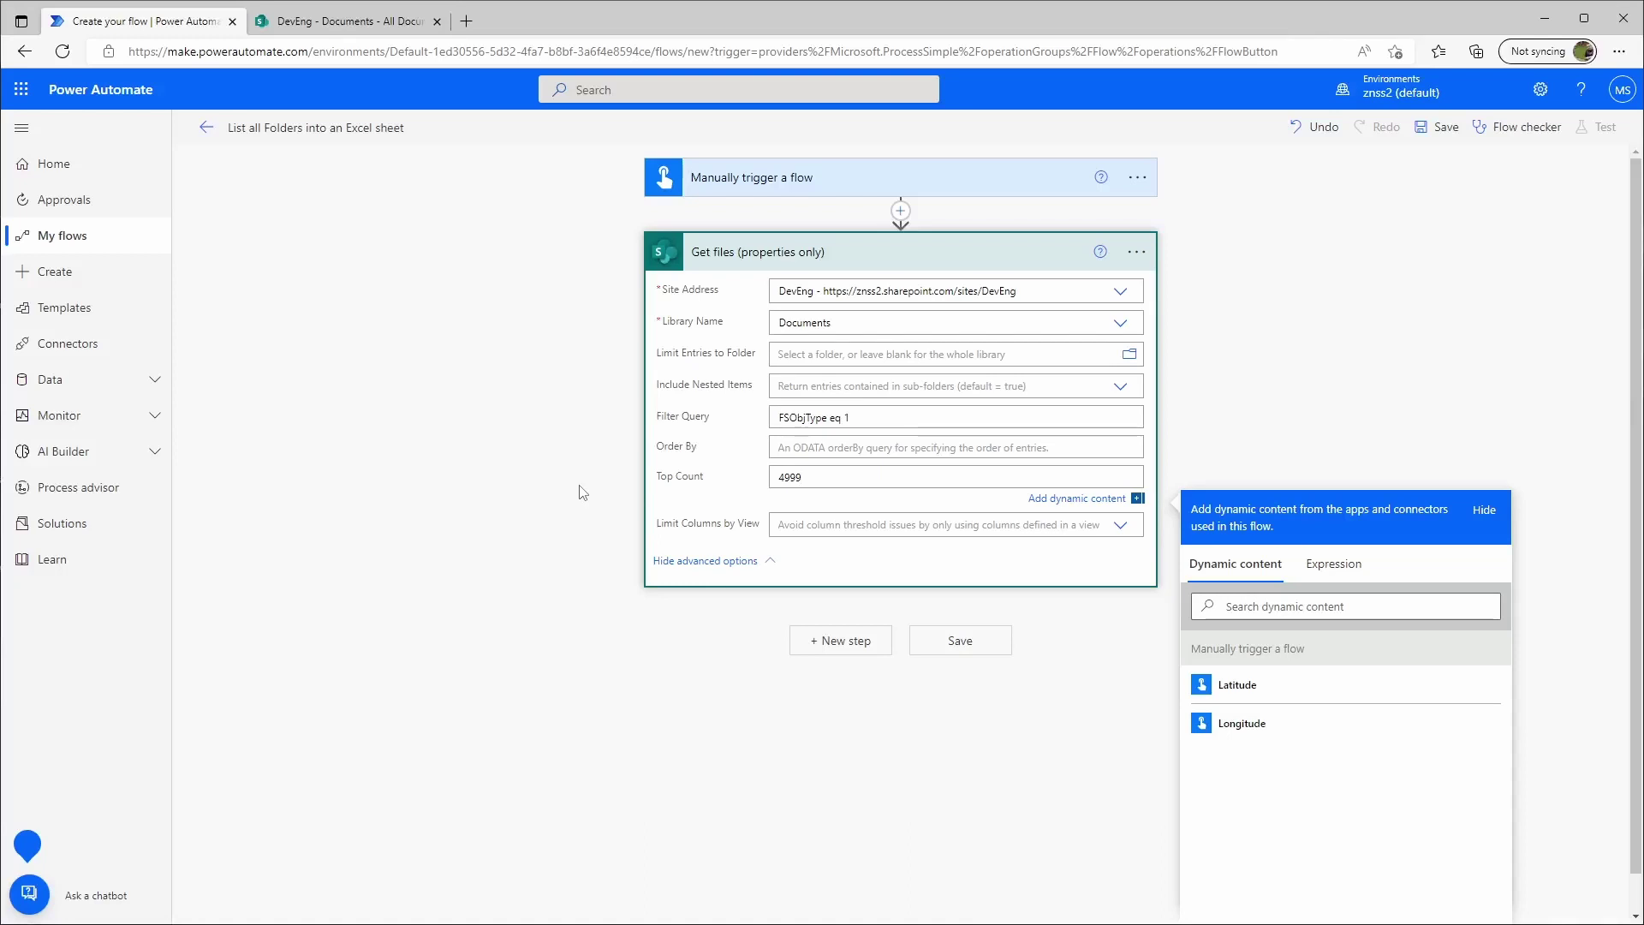
left_click(582, 493)
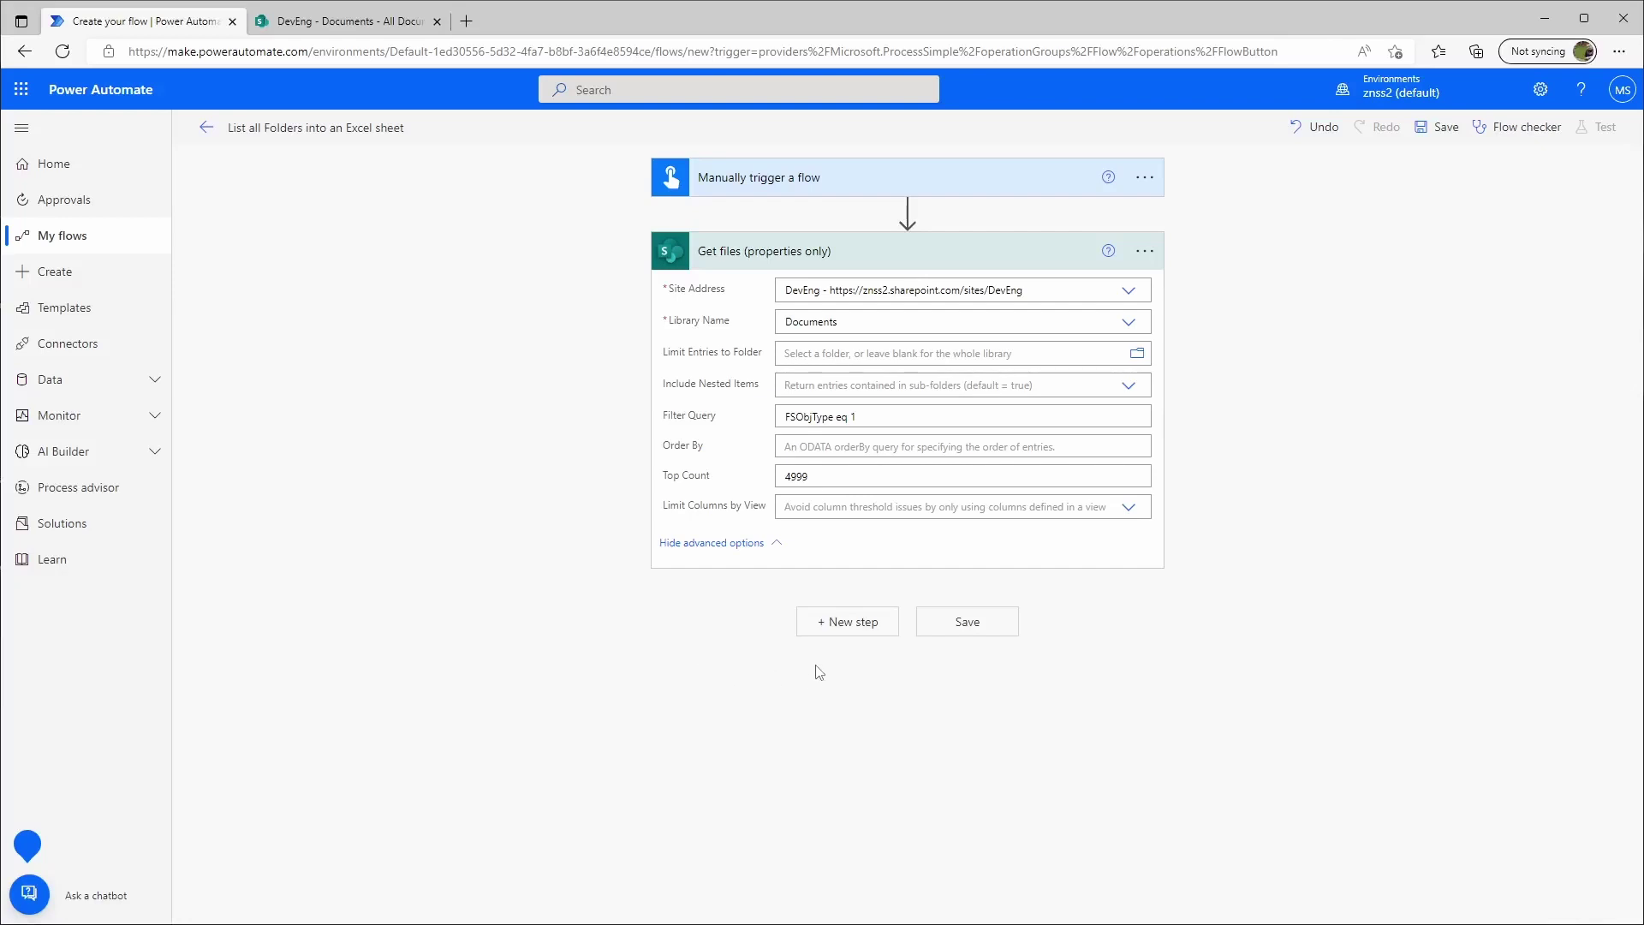
Add an Excel Online (Business) 'Add a row into a table' step after Get files
left_click(841, 623)
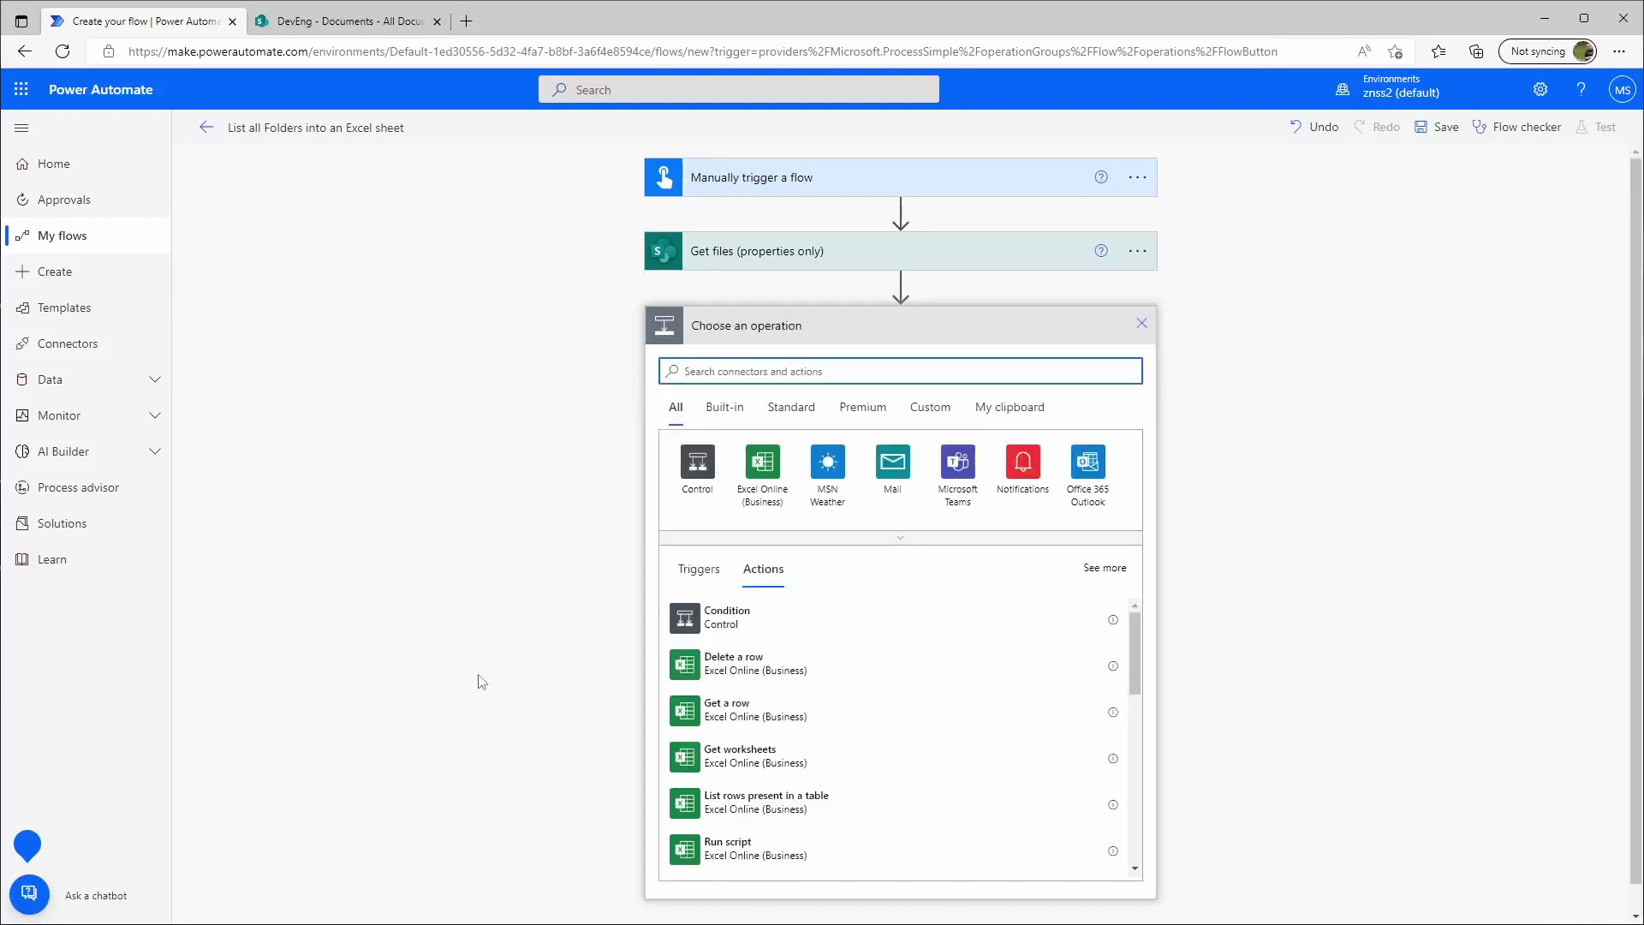
left_click(752, 476)
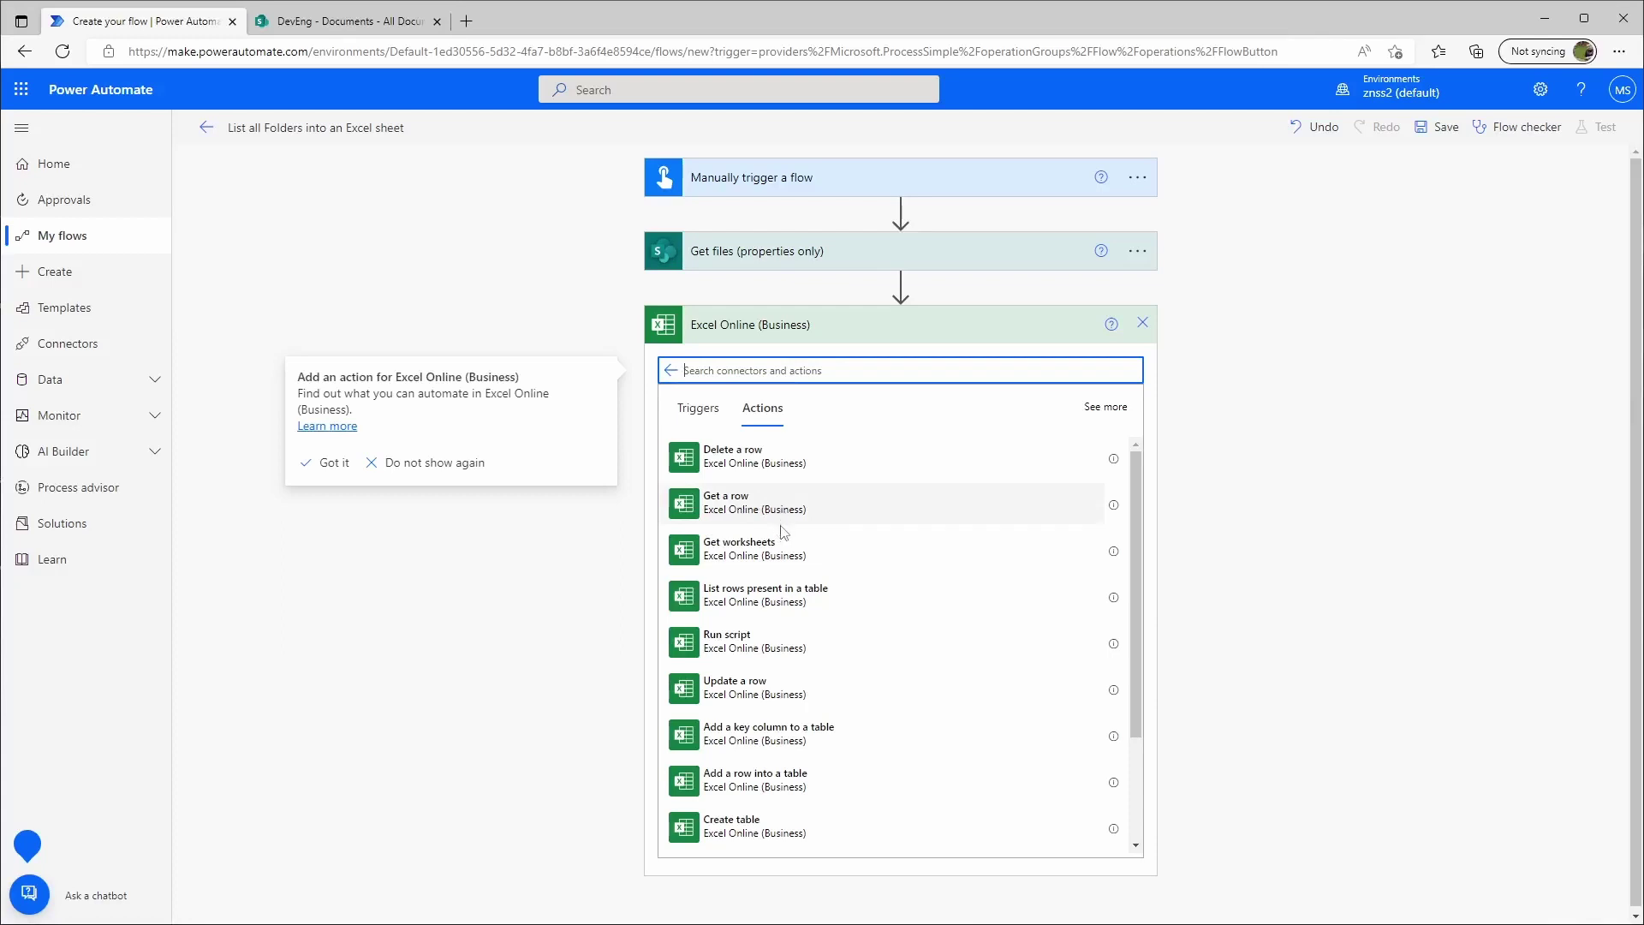
left_click(774, 786)
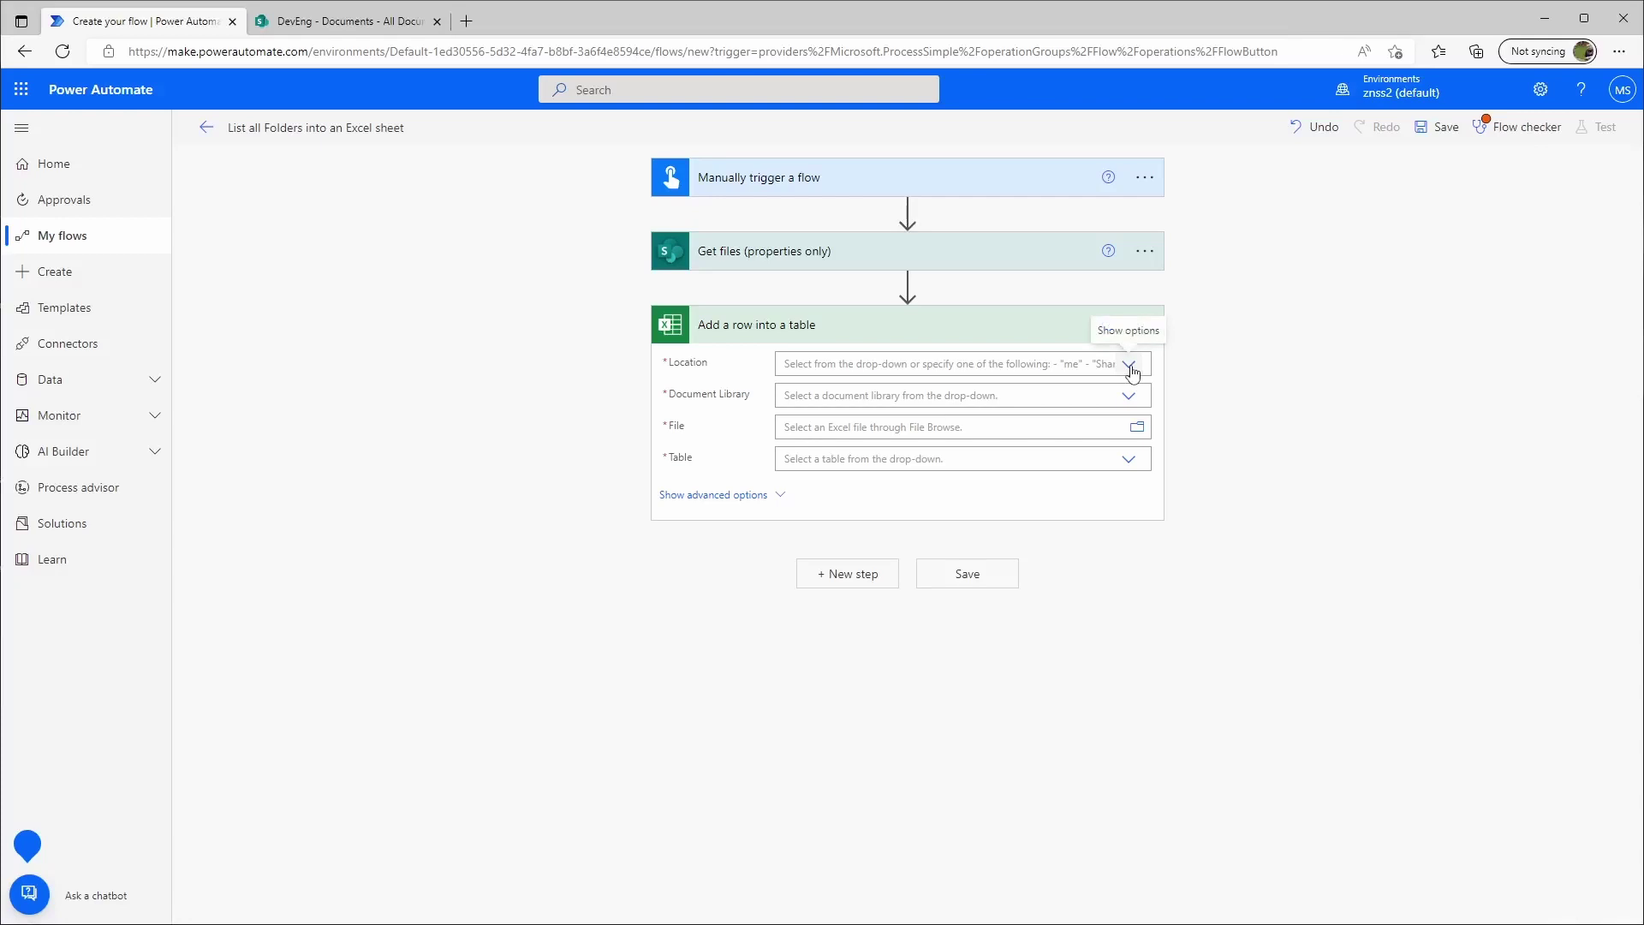
Point the step at DevEng's Documents library and the 'All Folders from this library.xlsx' file
left_click(1128, 366)
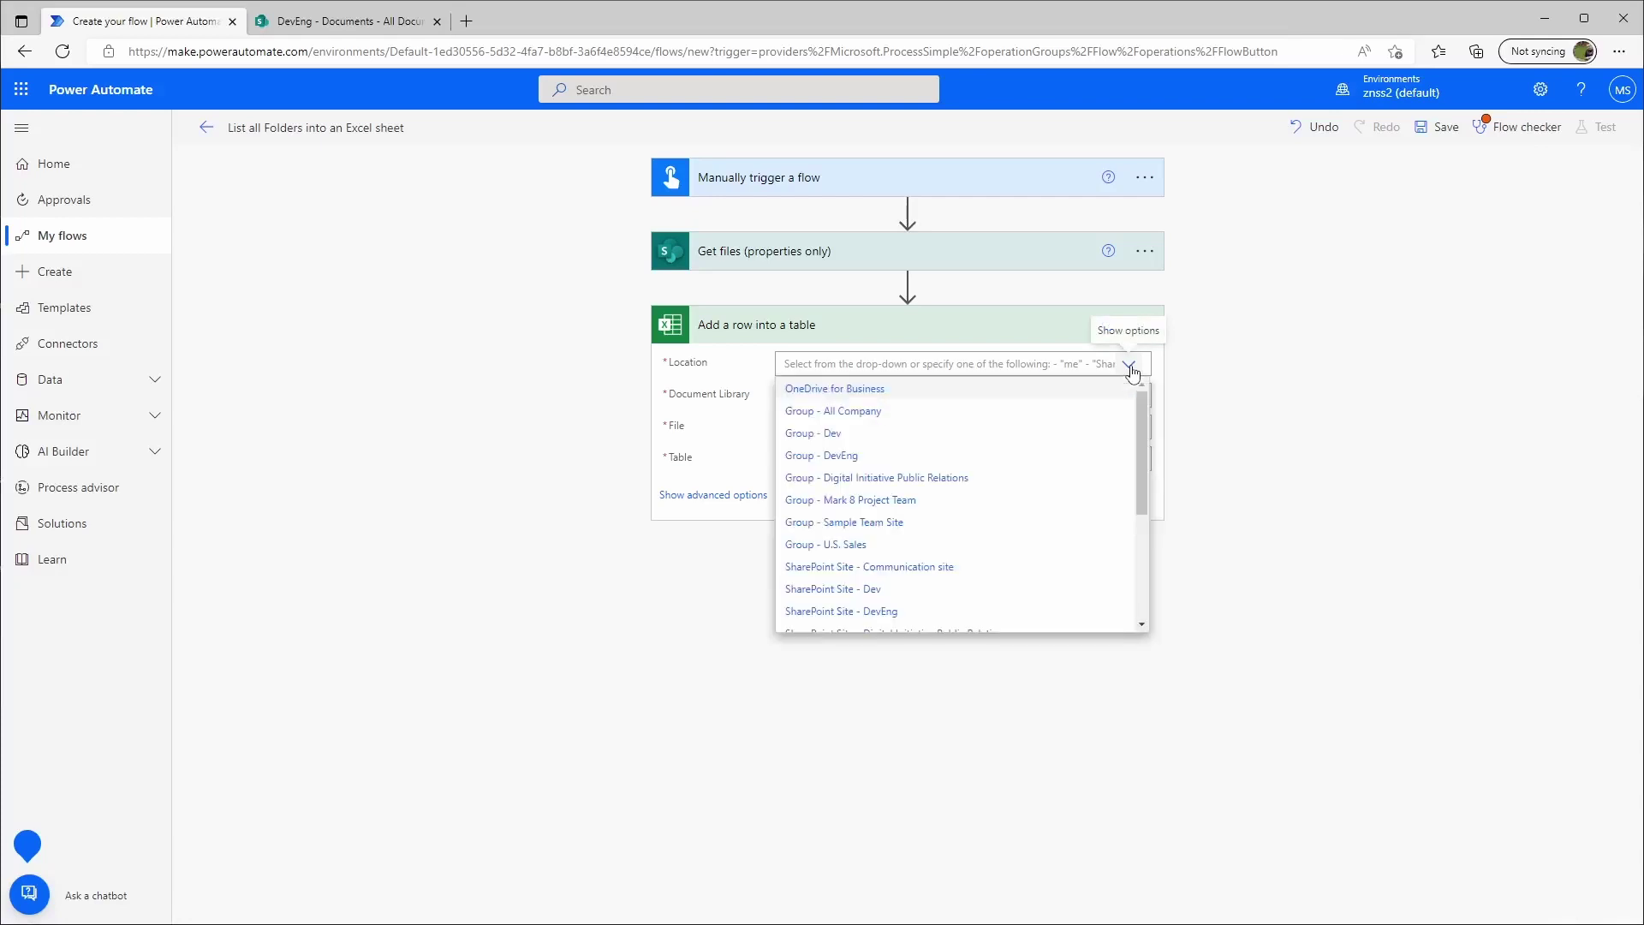
left_click(1153, 466)
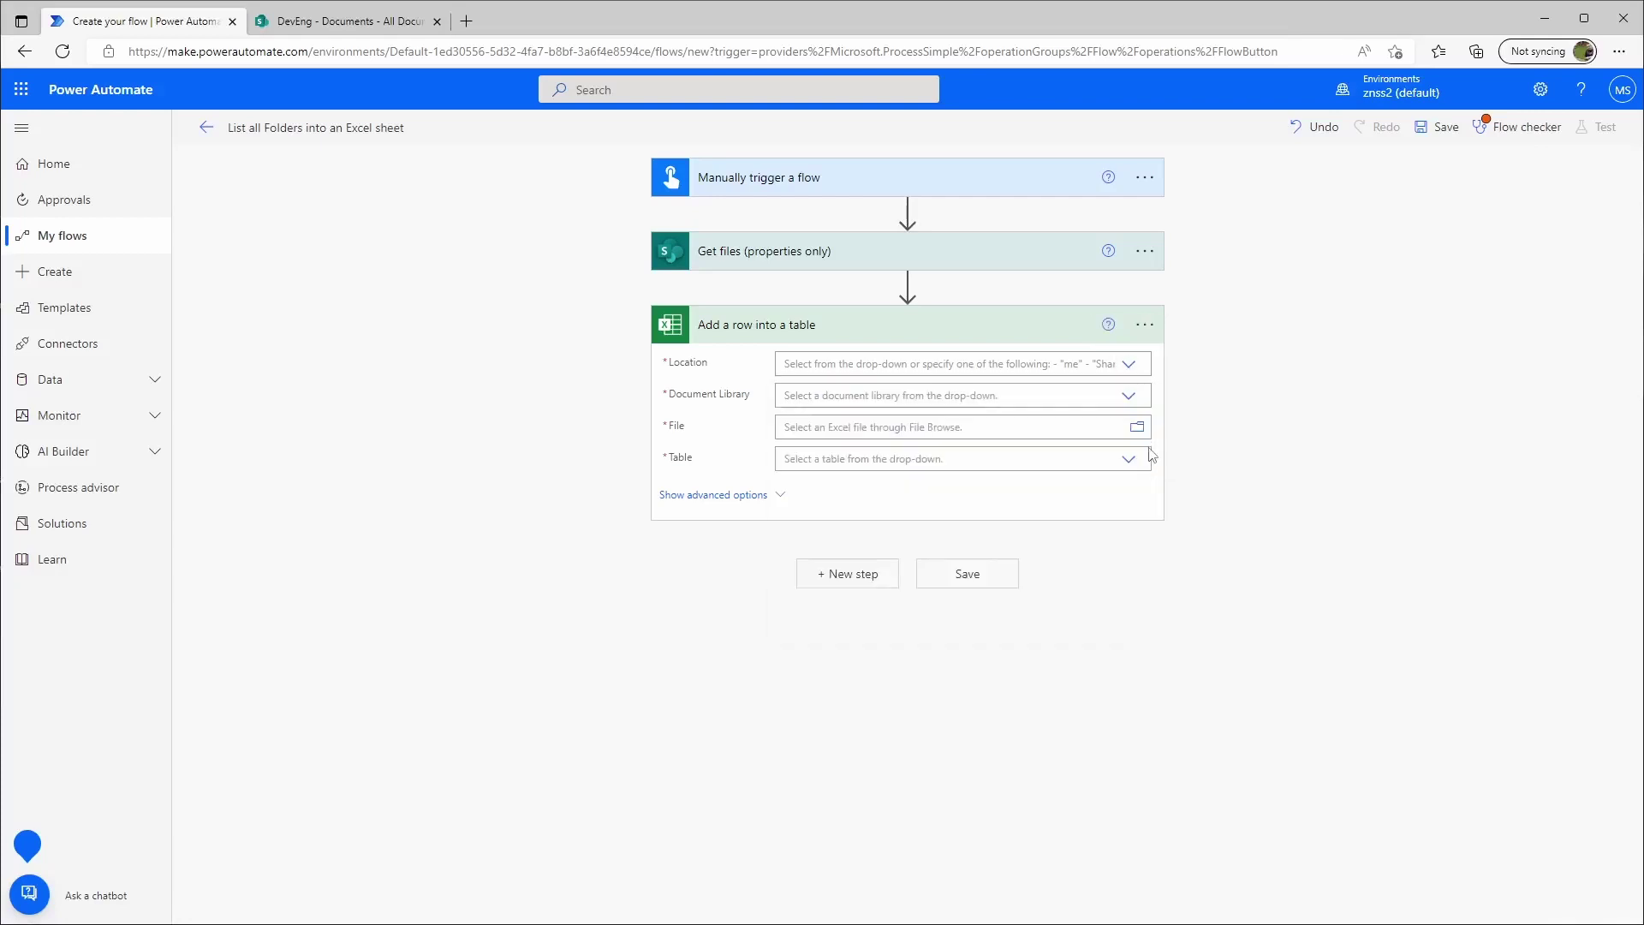
left_click(1131, 363)
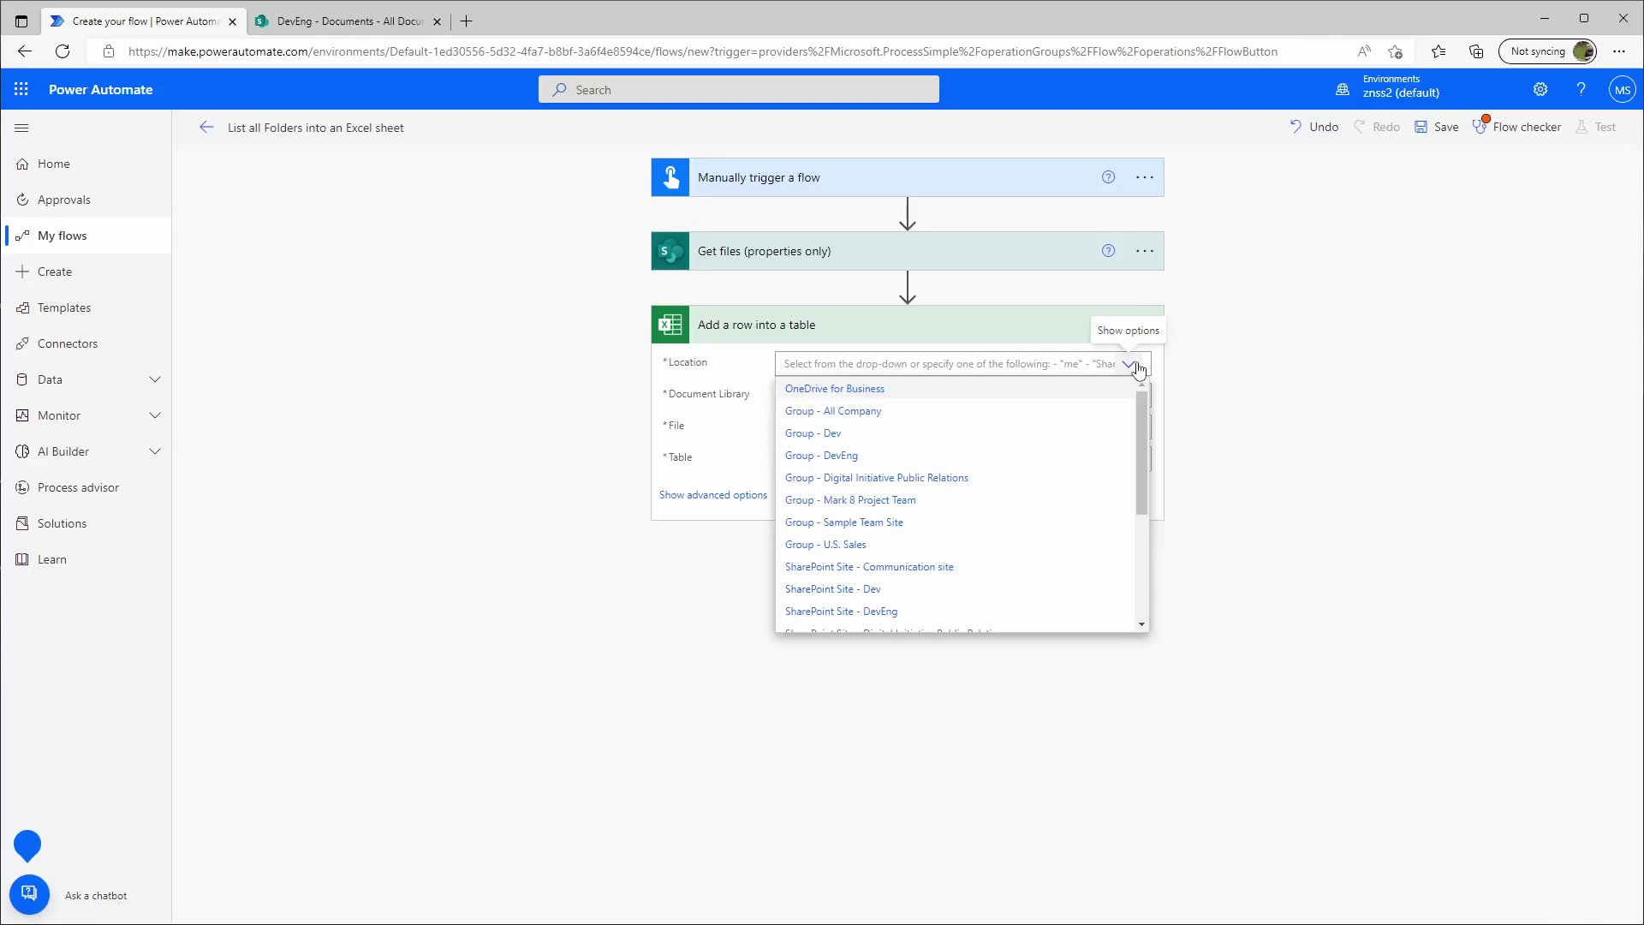
left_click(887, 612)
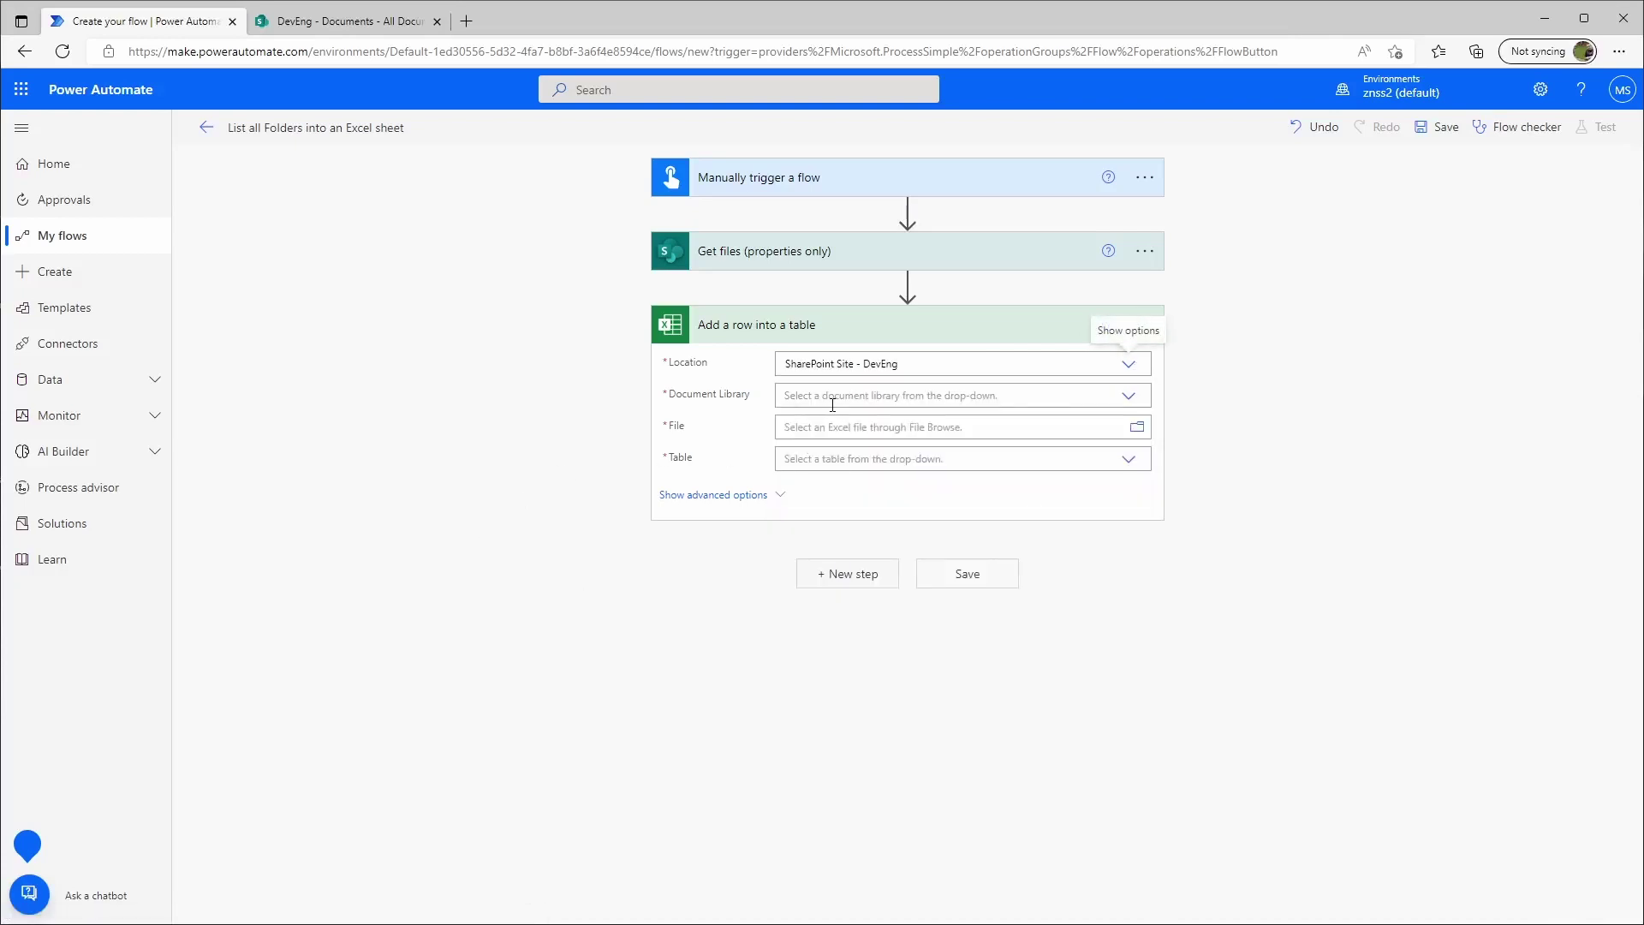
left_click(1127, 396)
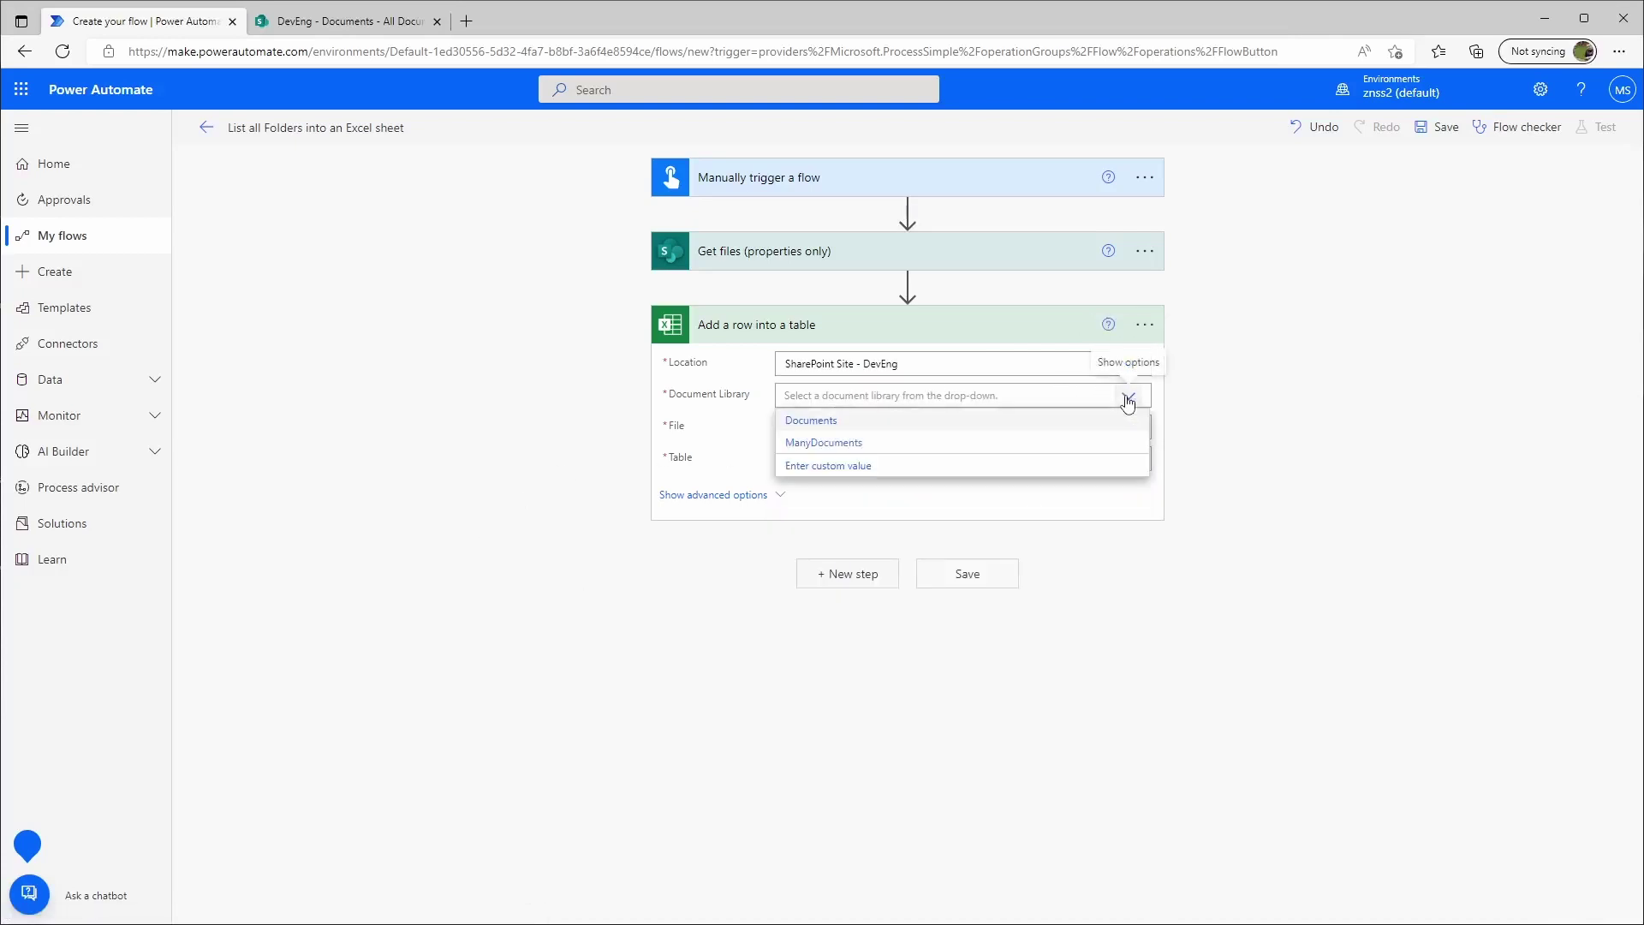
left_click(825, 423)
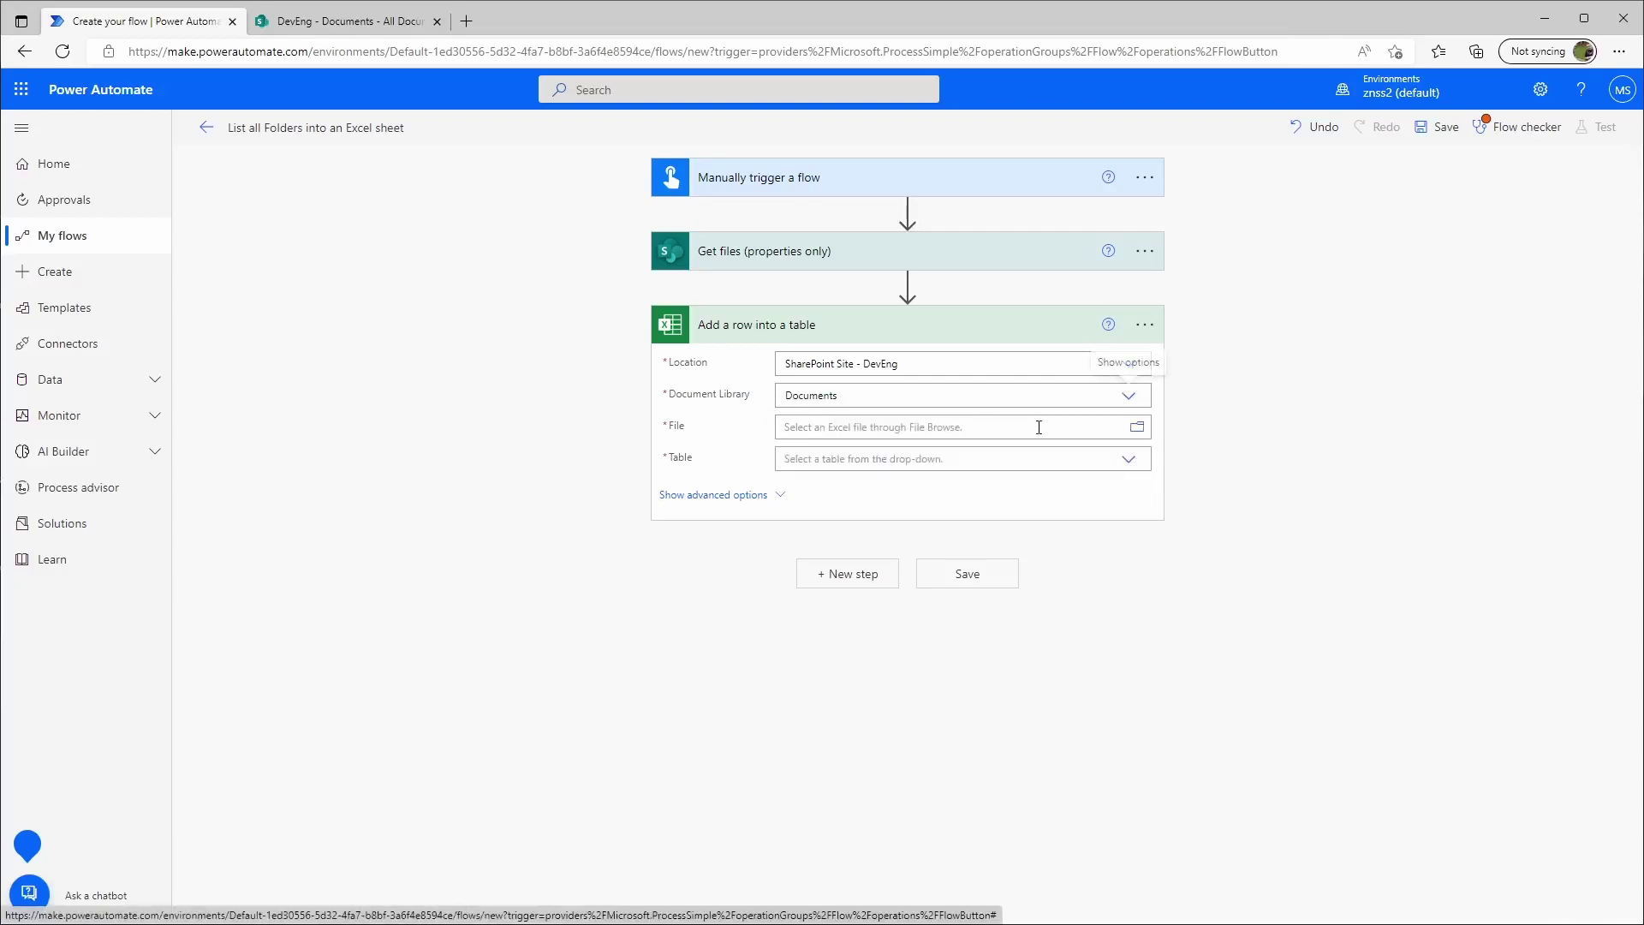
left_click(1136, 428)
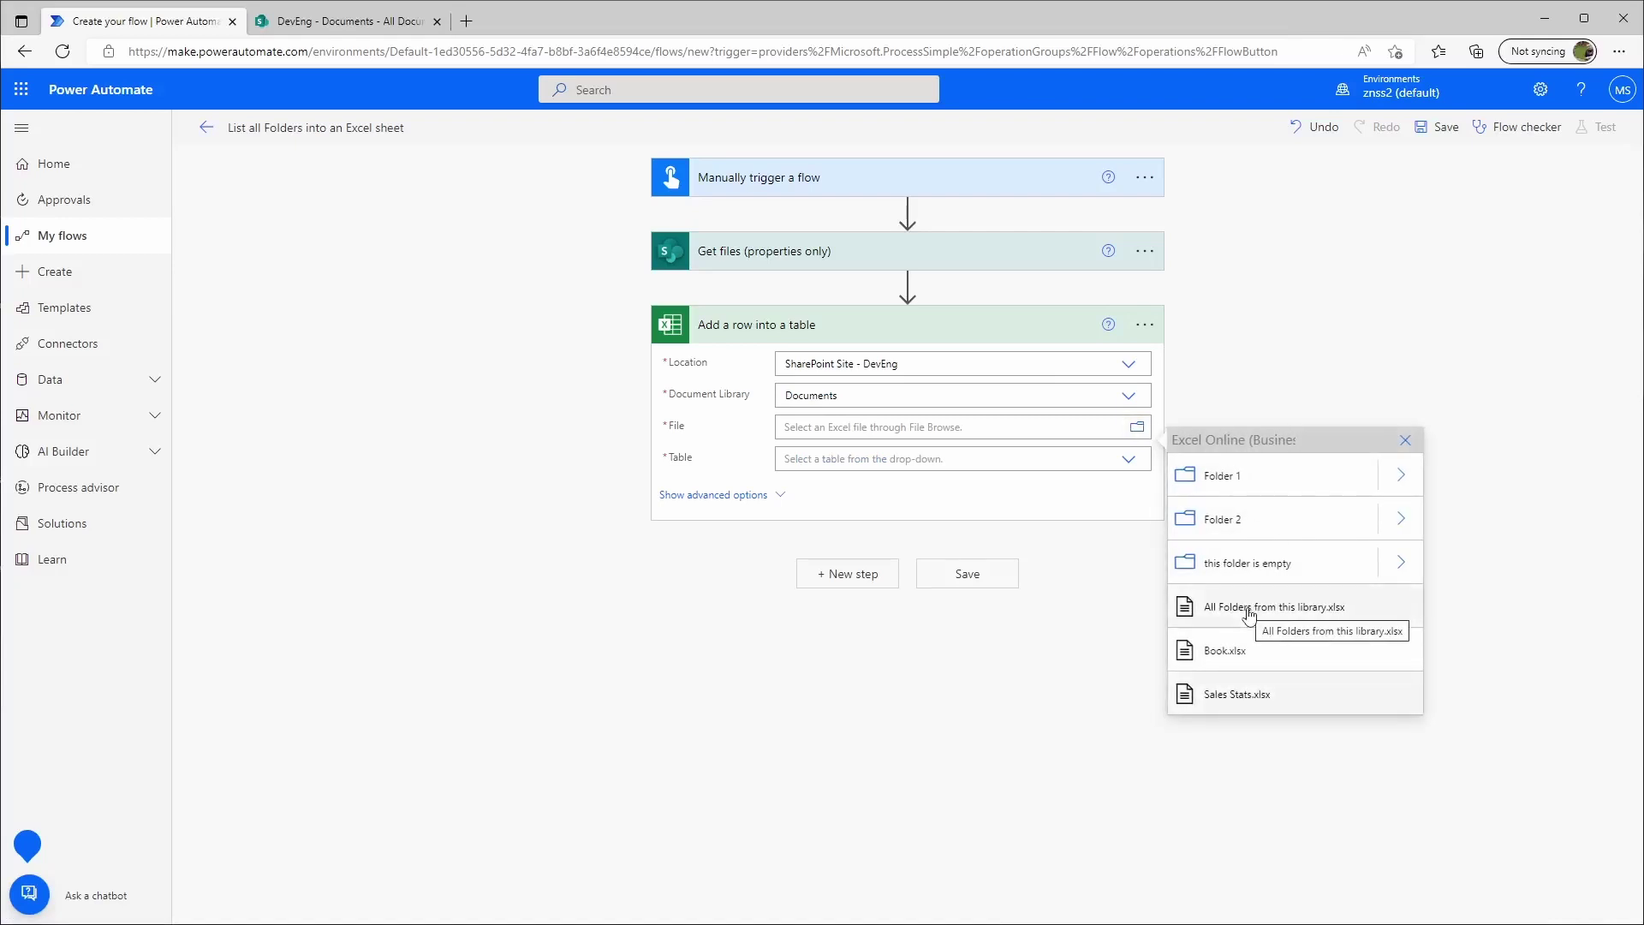
left_click(1360, 609)
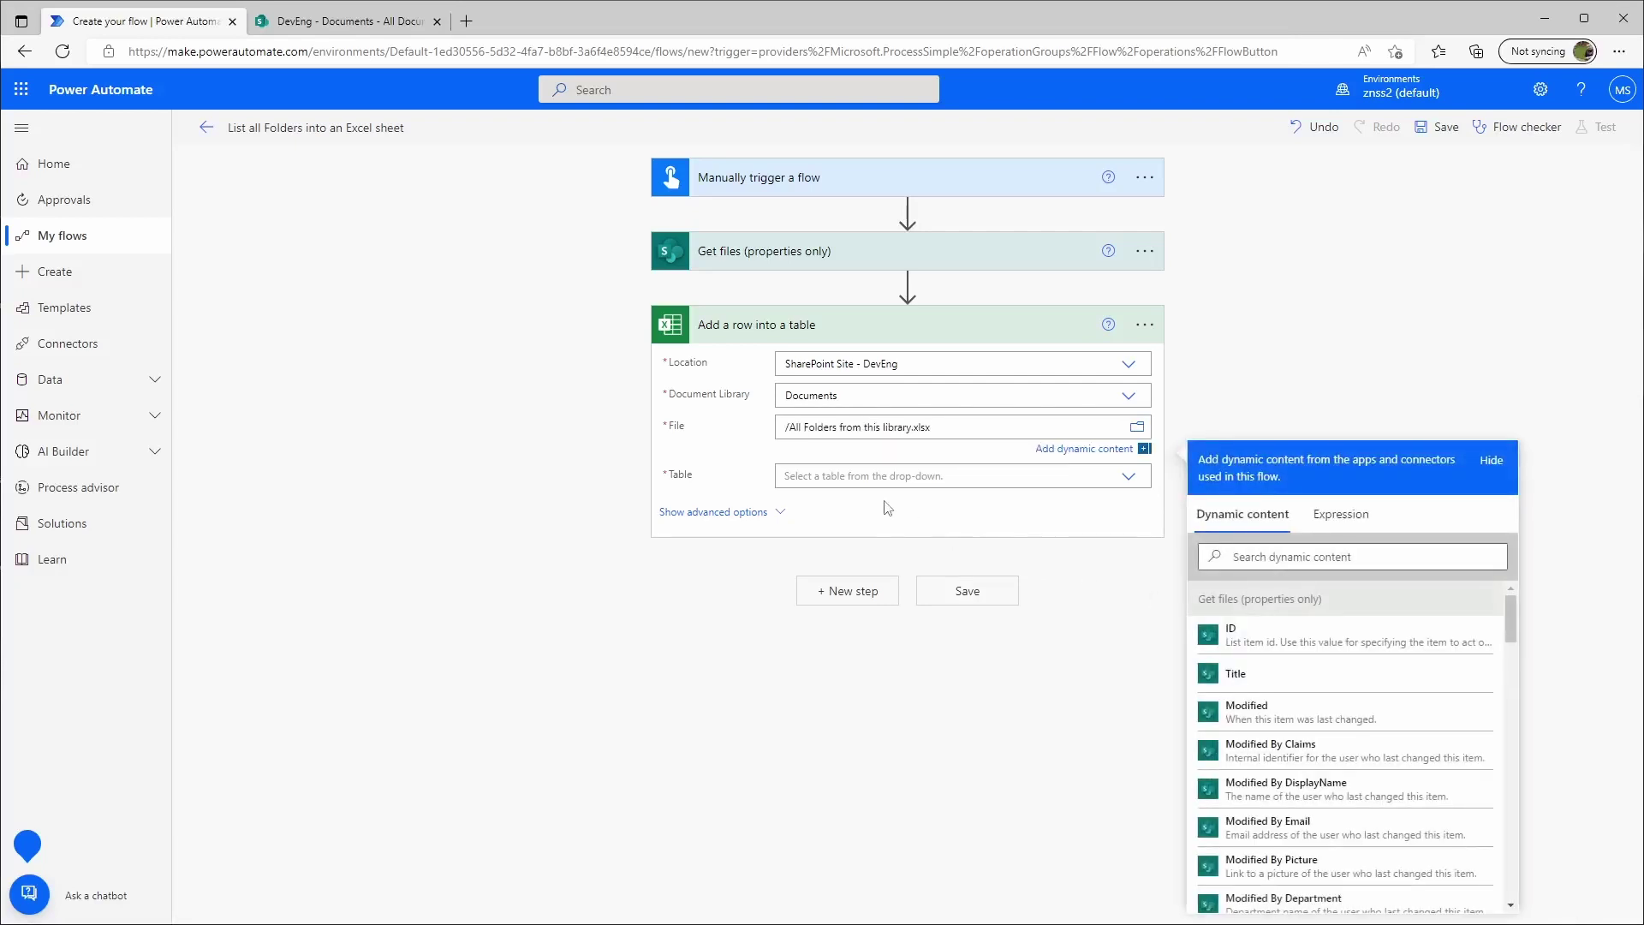
left_click(942, 484)
Choose Table1 and map Full Path into Folder name, creating an Apply to each over value
left_click(1129, 477)
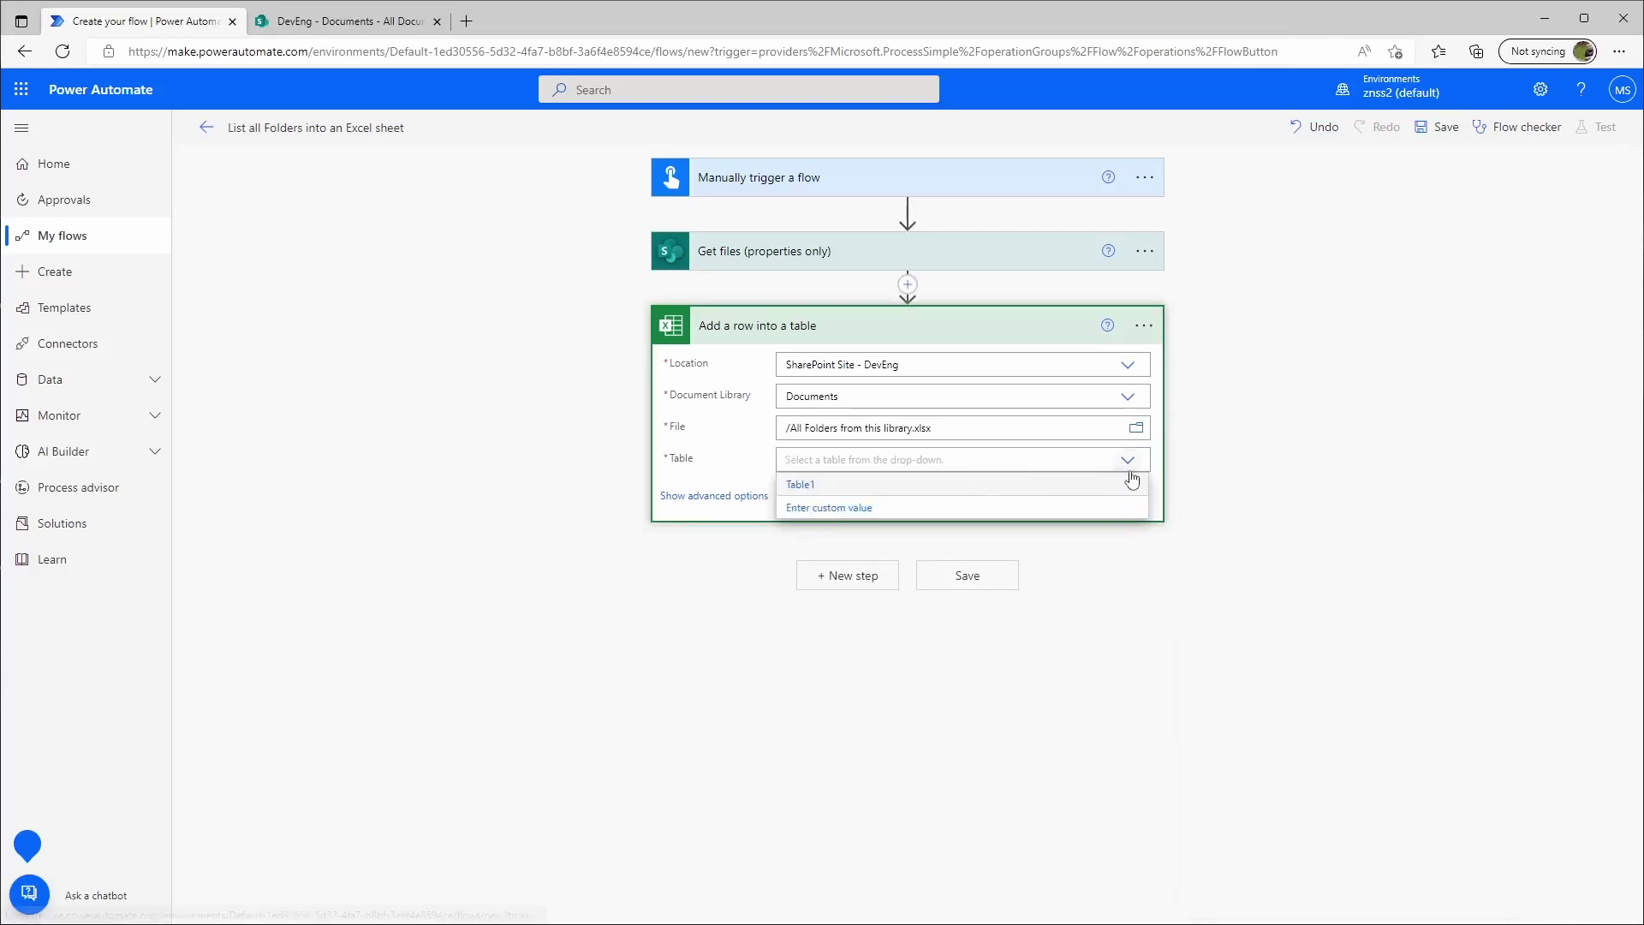
left_click(851, 491)
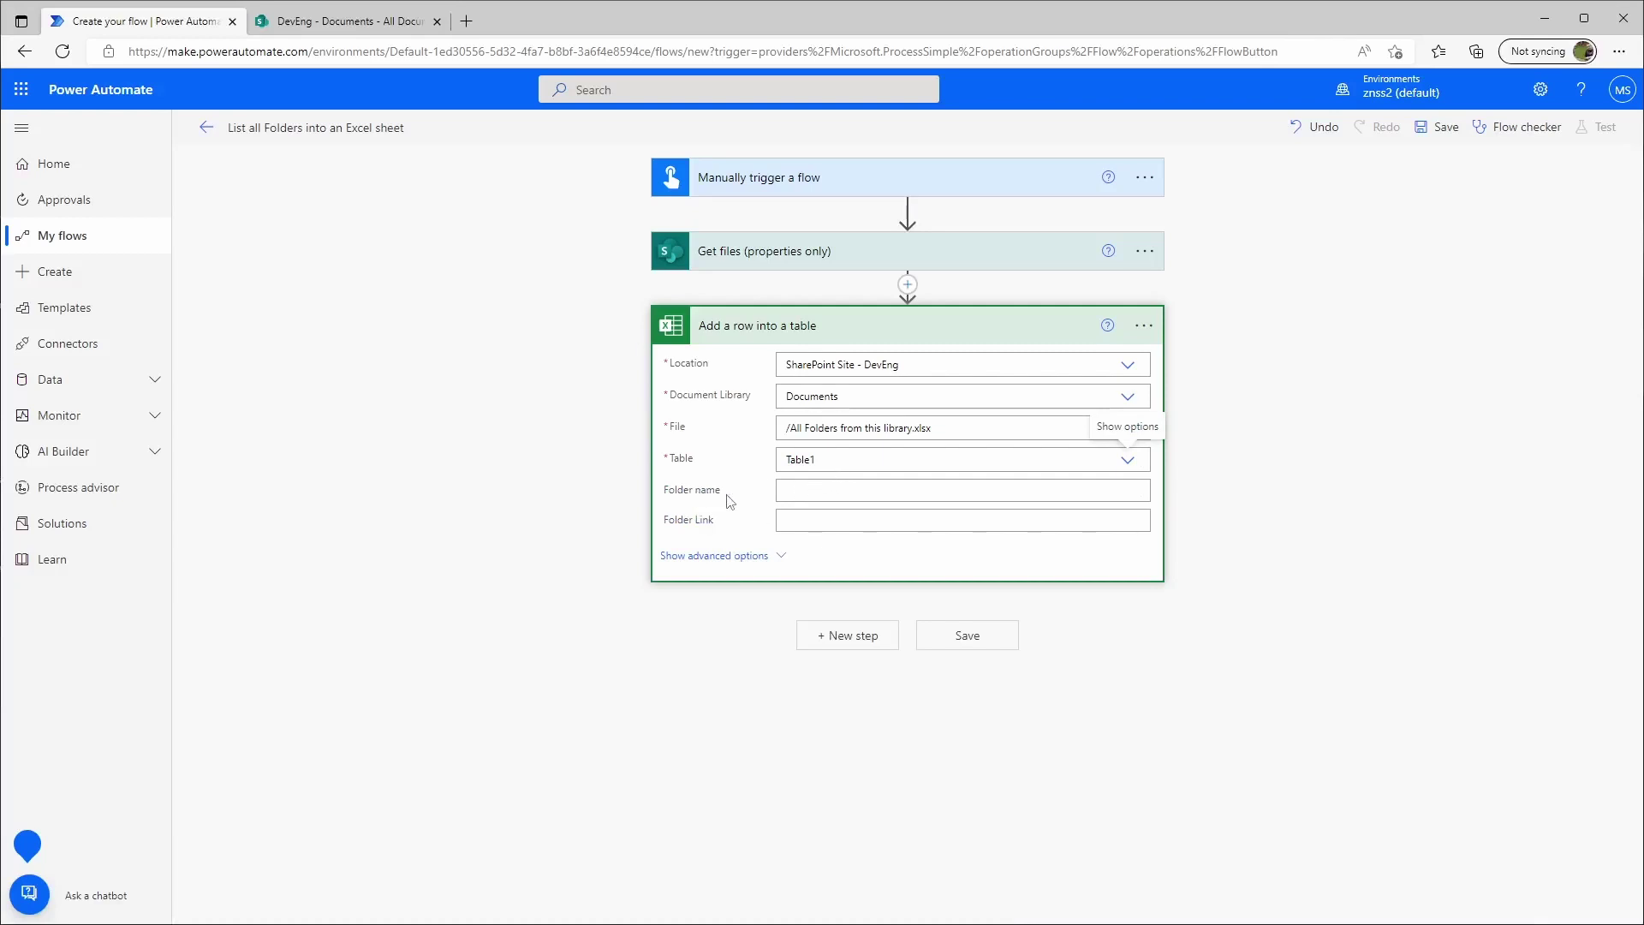
left_click(798, 494)
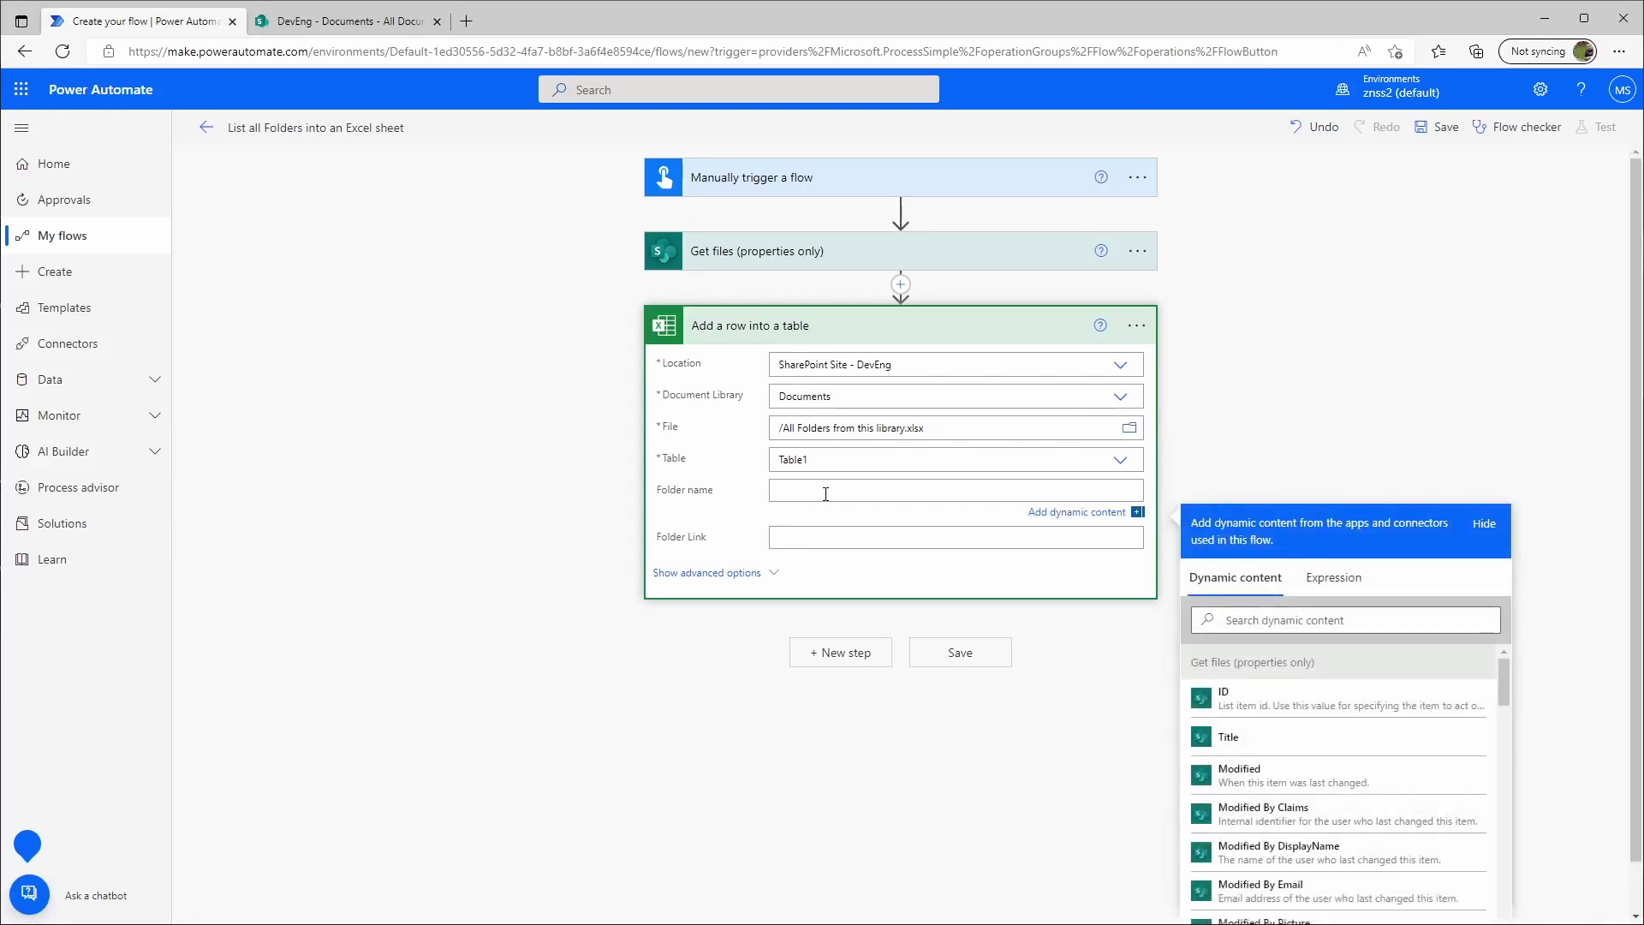
left_click(1303, 620)
type("path")
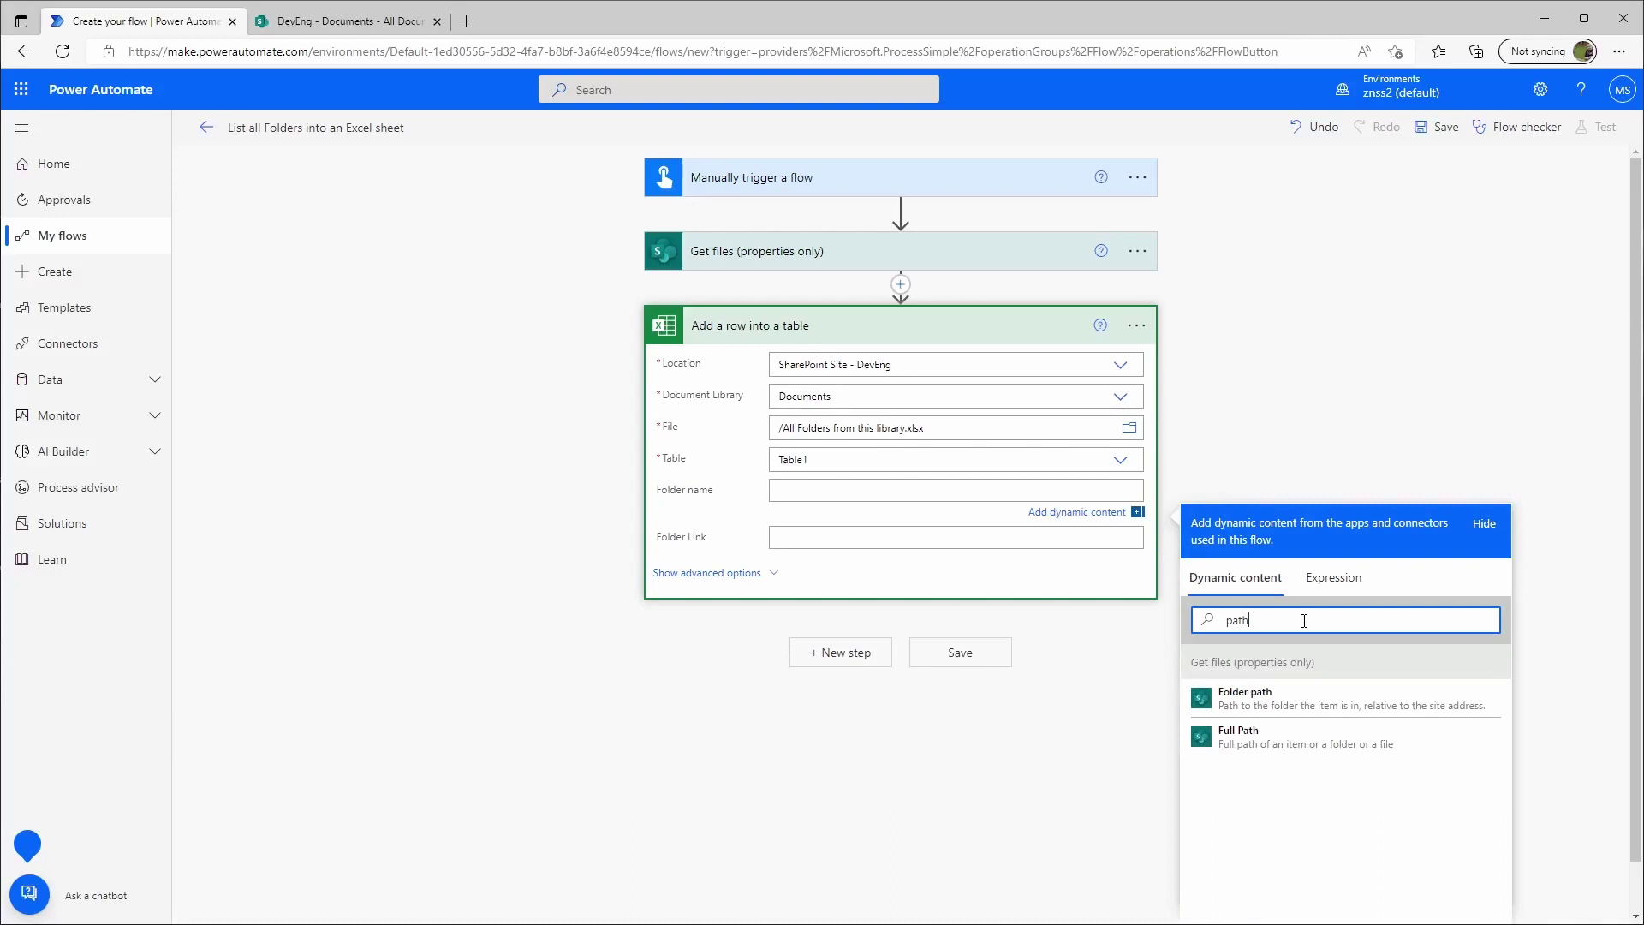
left_click(1298, 744)
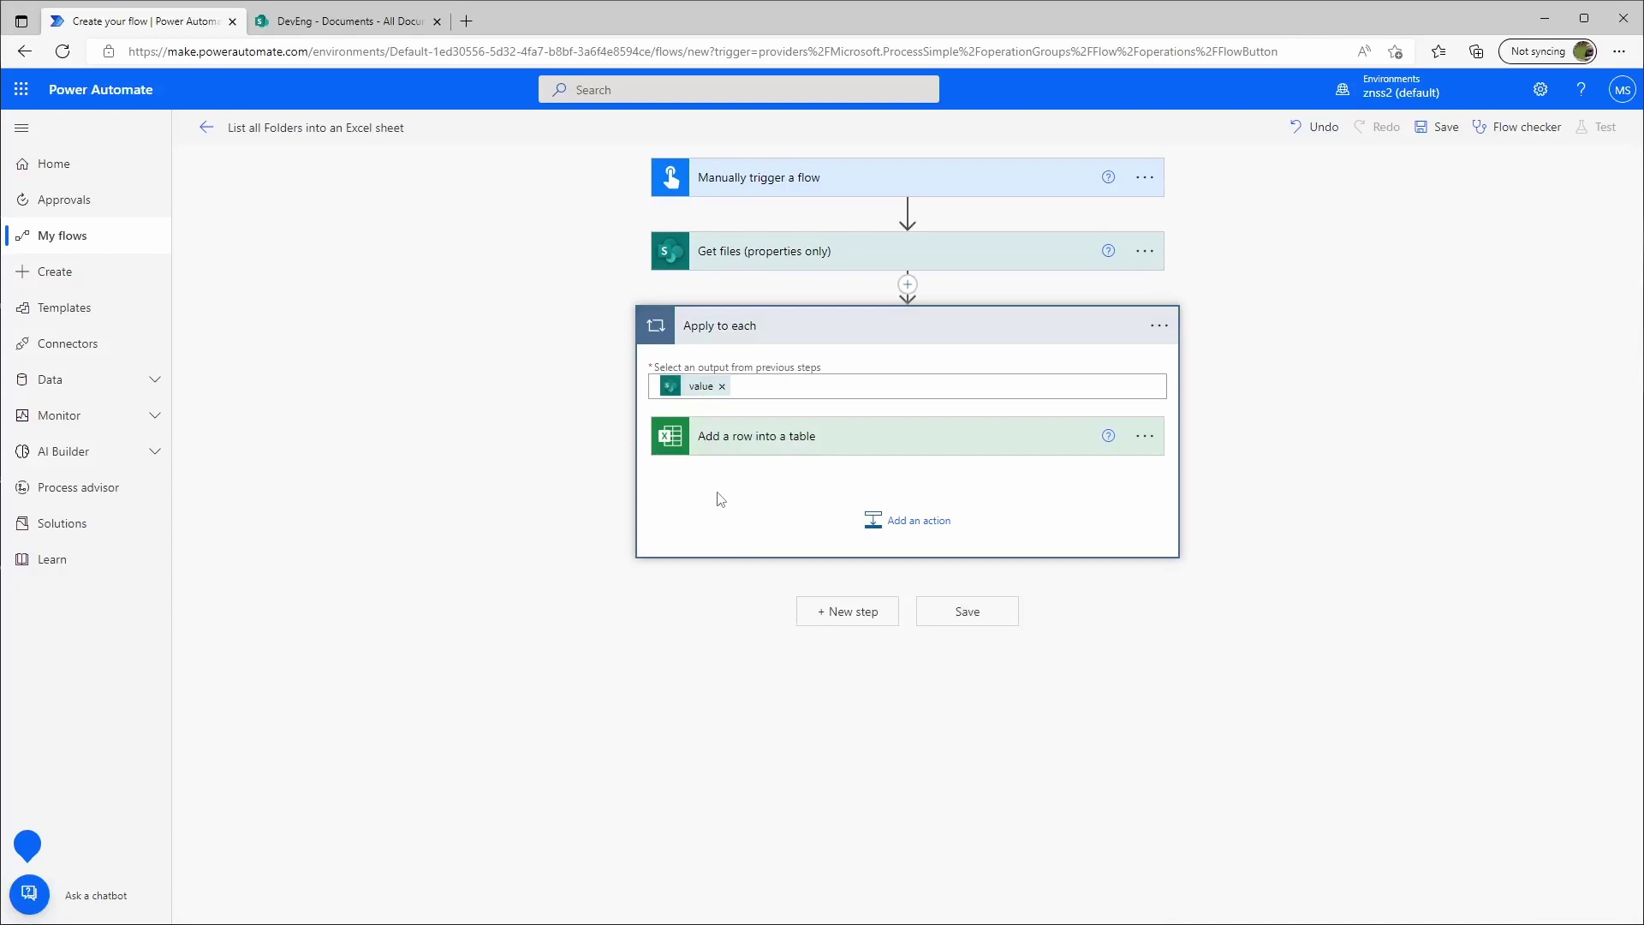
Map Link to item into the Folder Link column and save the flow
left_click(758, 452)
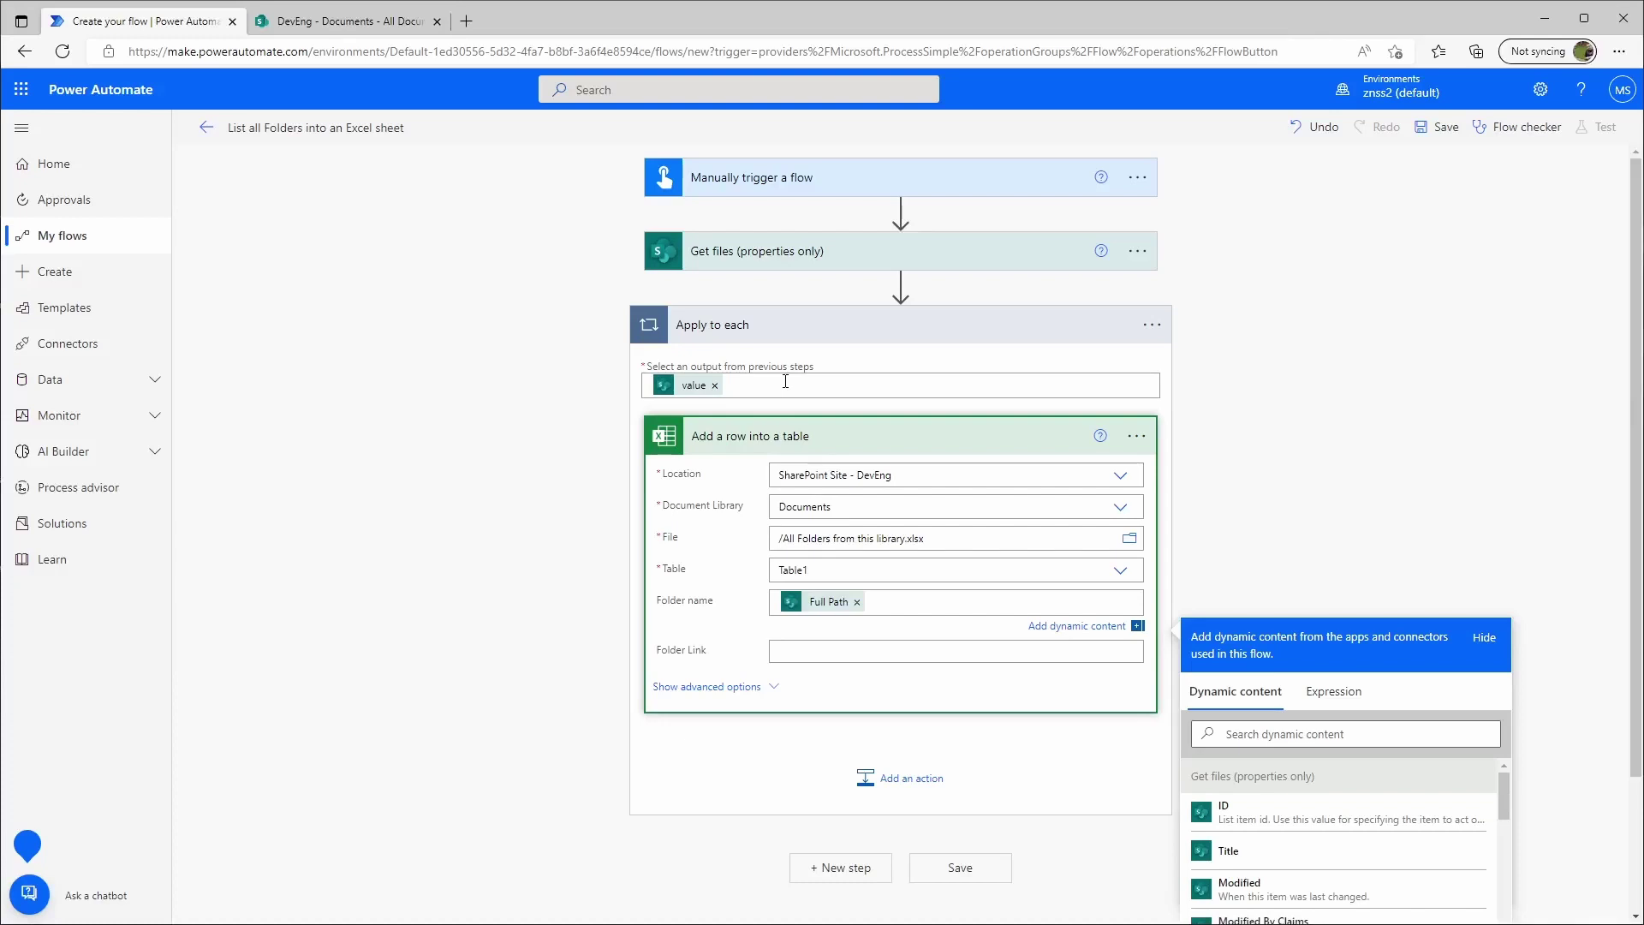
left_click(1352, 758)
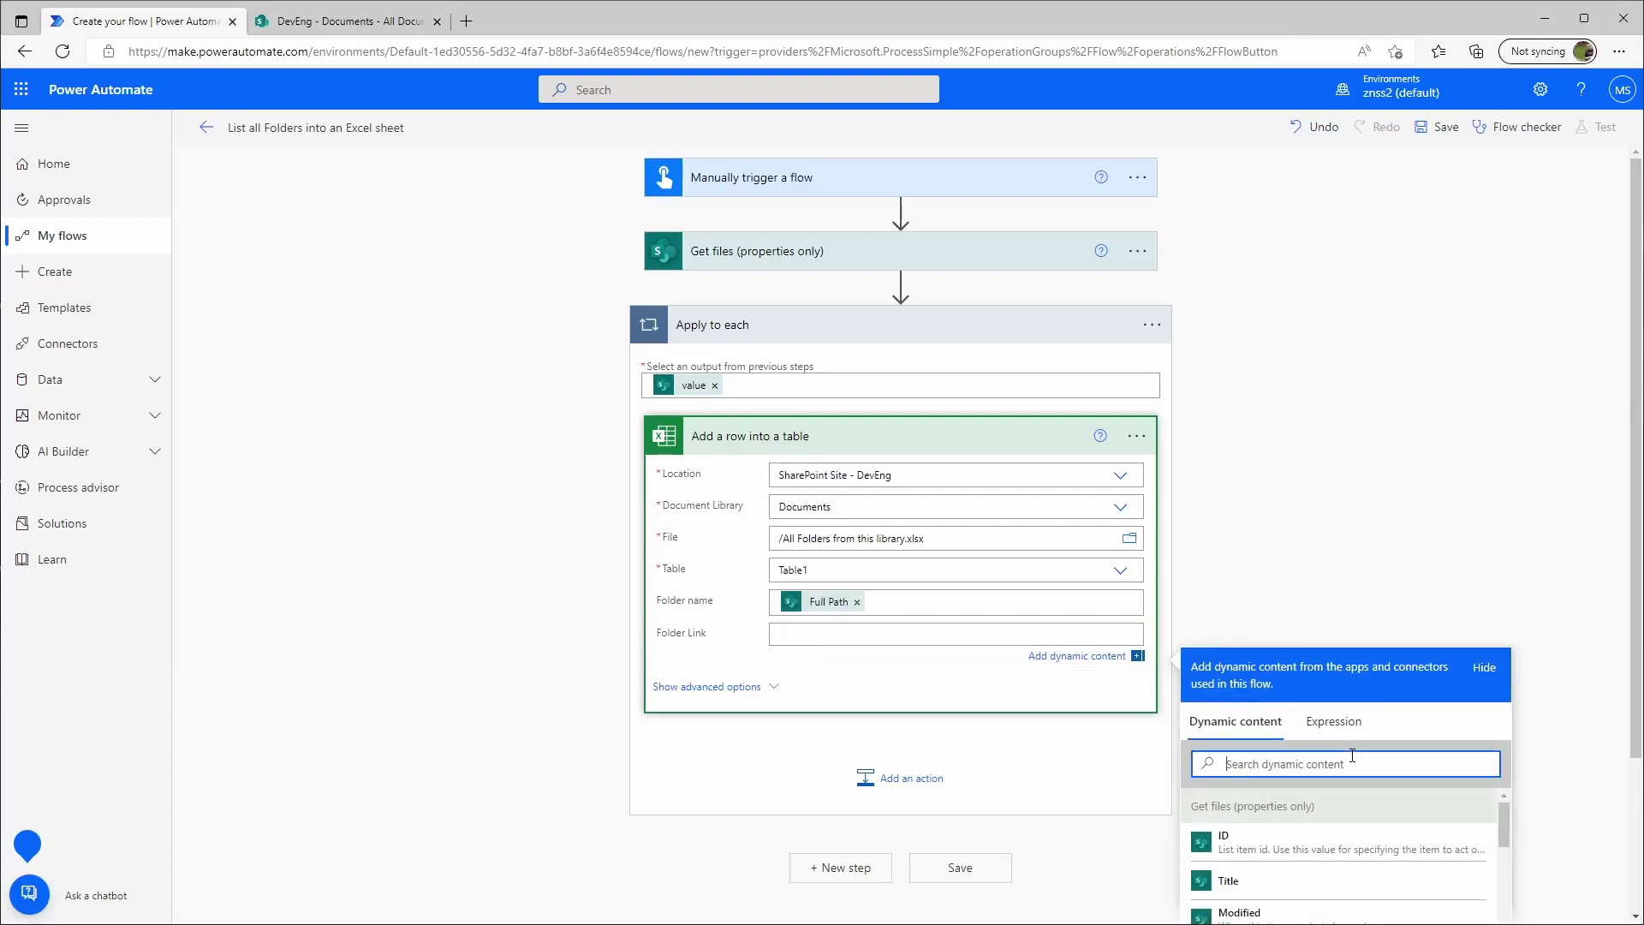
type("link")
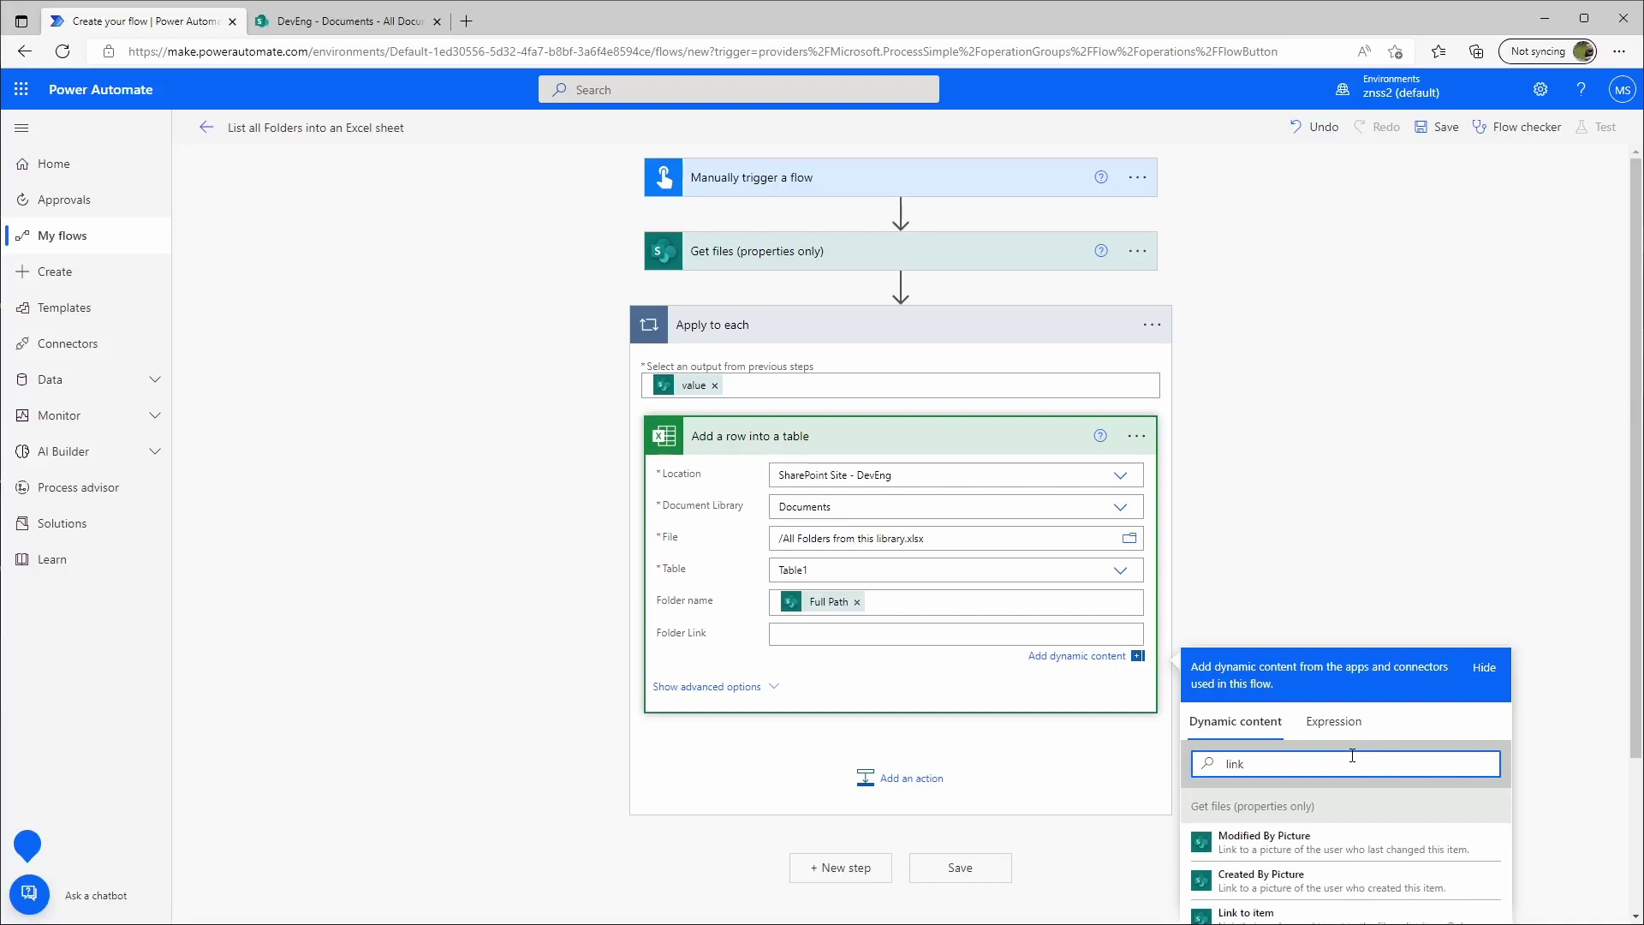
scroll(1349, 758, "down", 1)
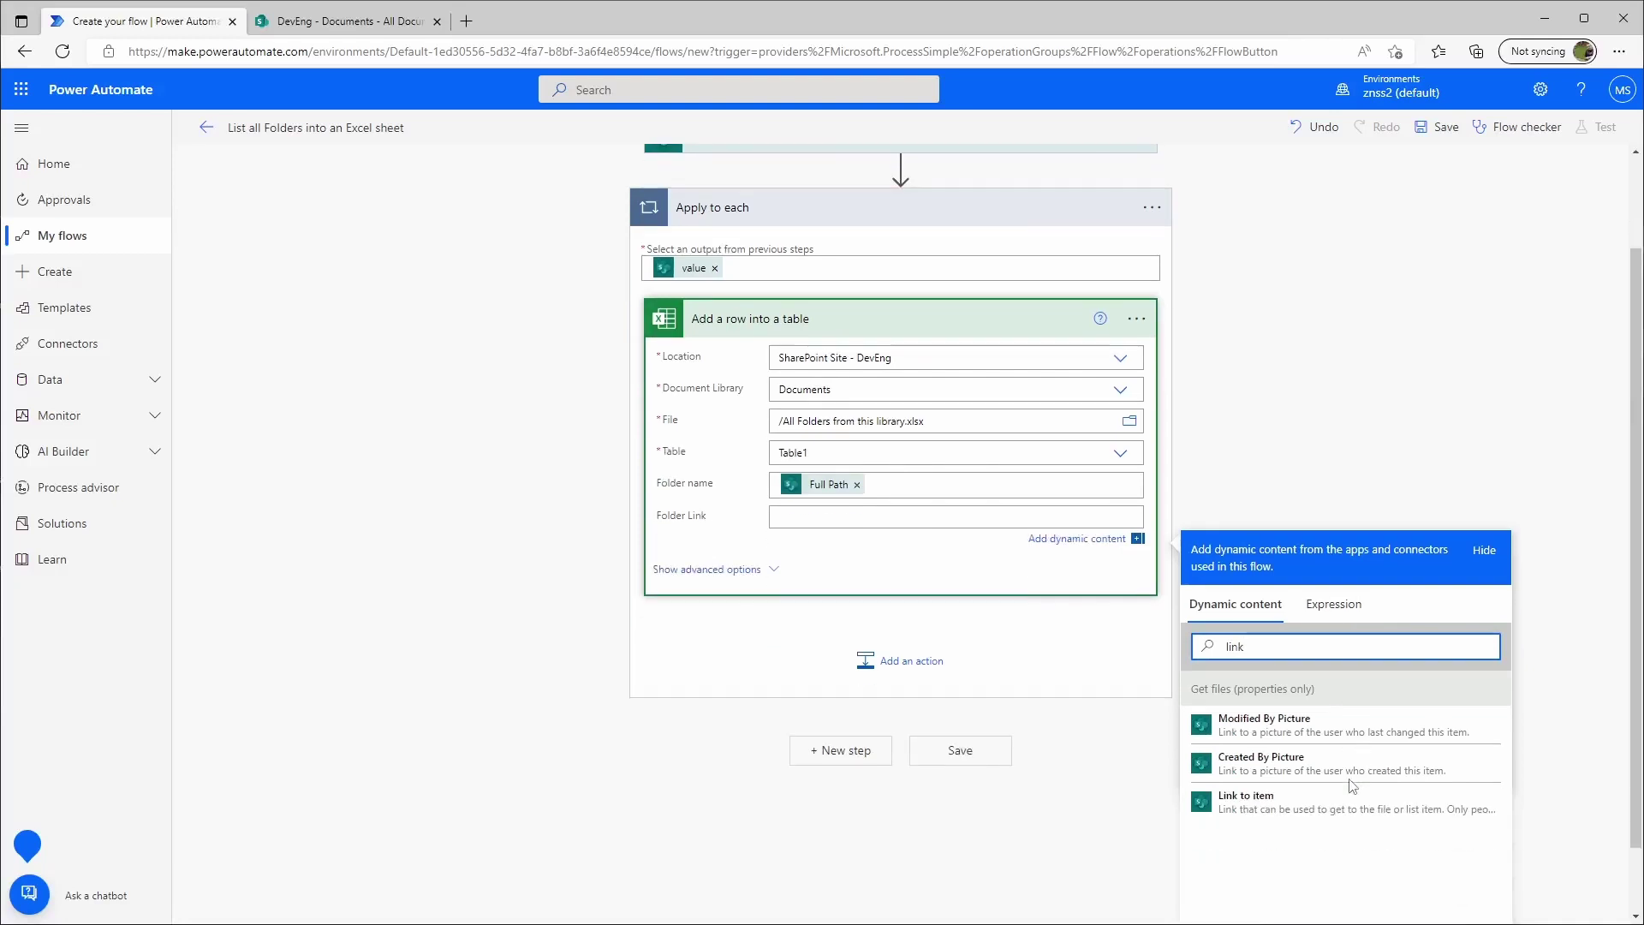
left_click(1286, 809)
left_click(589, 538)
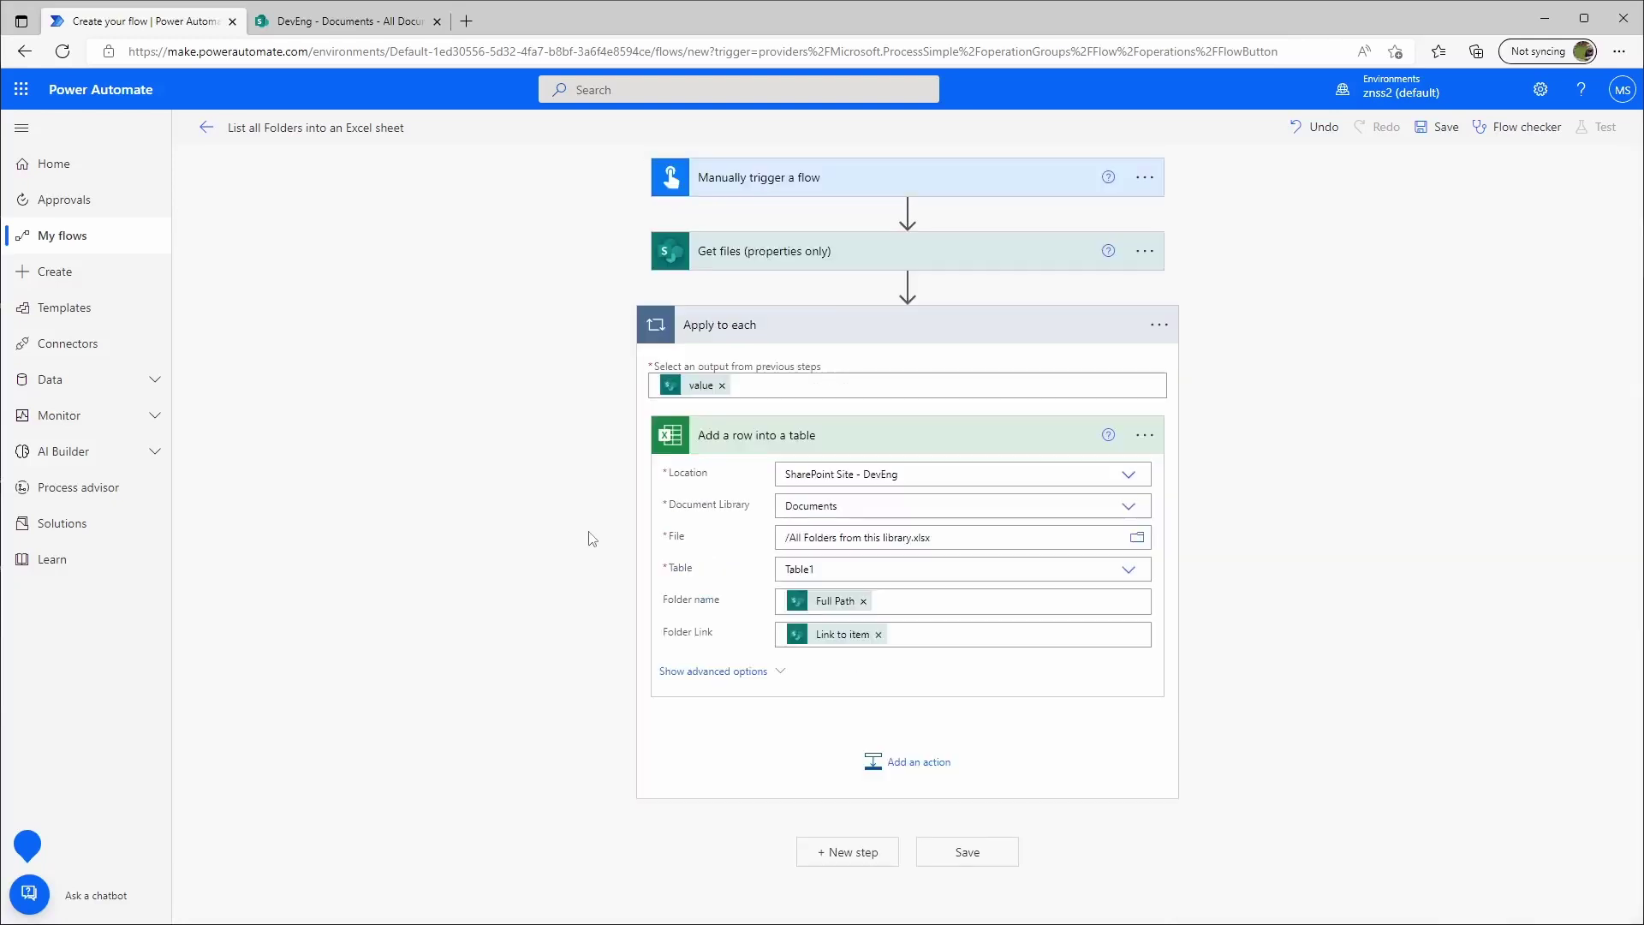
left_click(1445, 137)
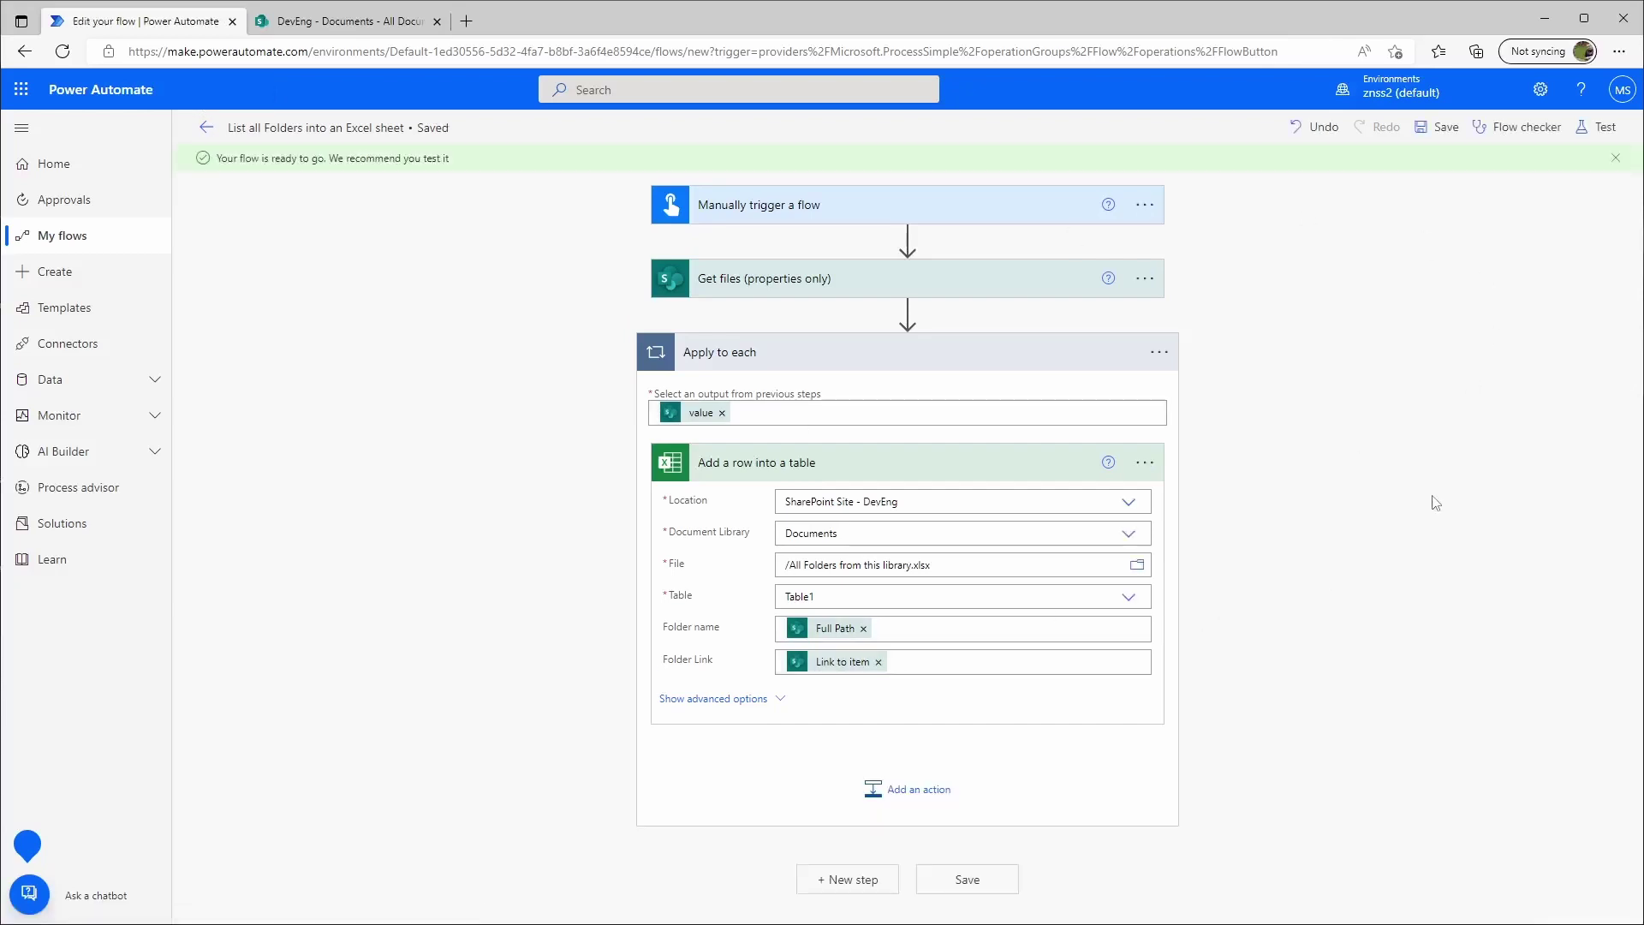
Run a manual test of the flow through to a successful run
left_click(1594, 130)
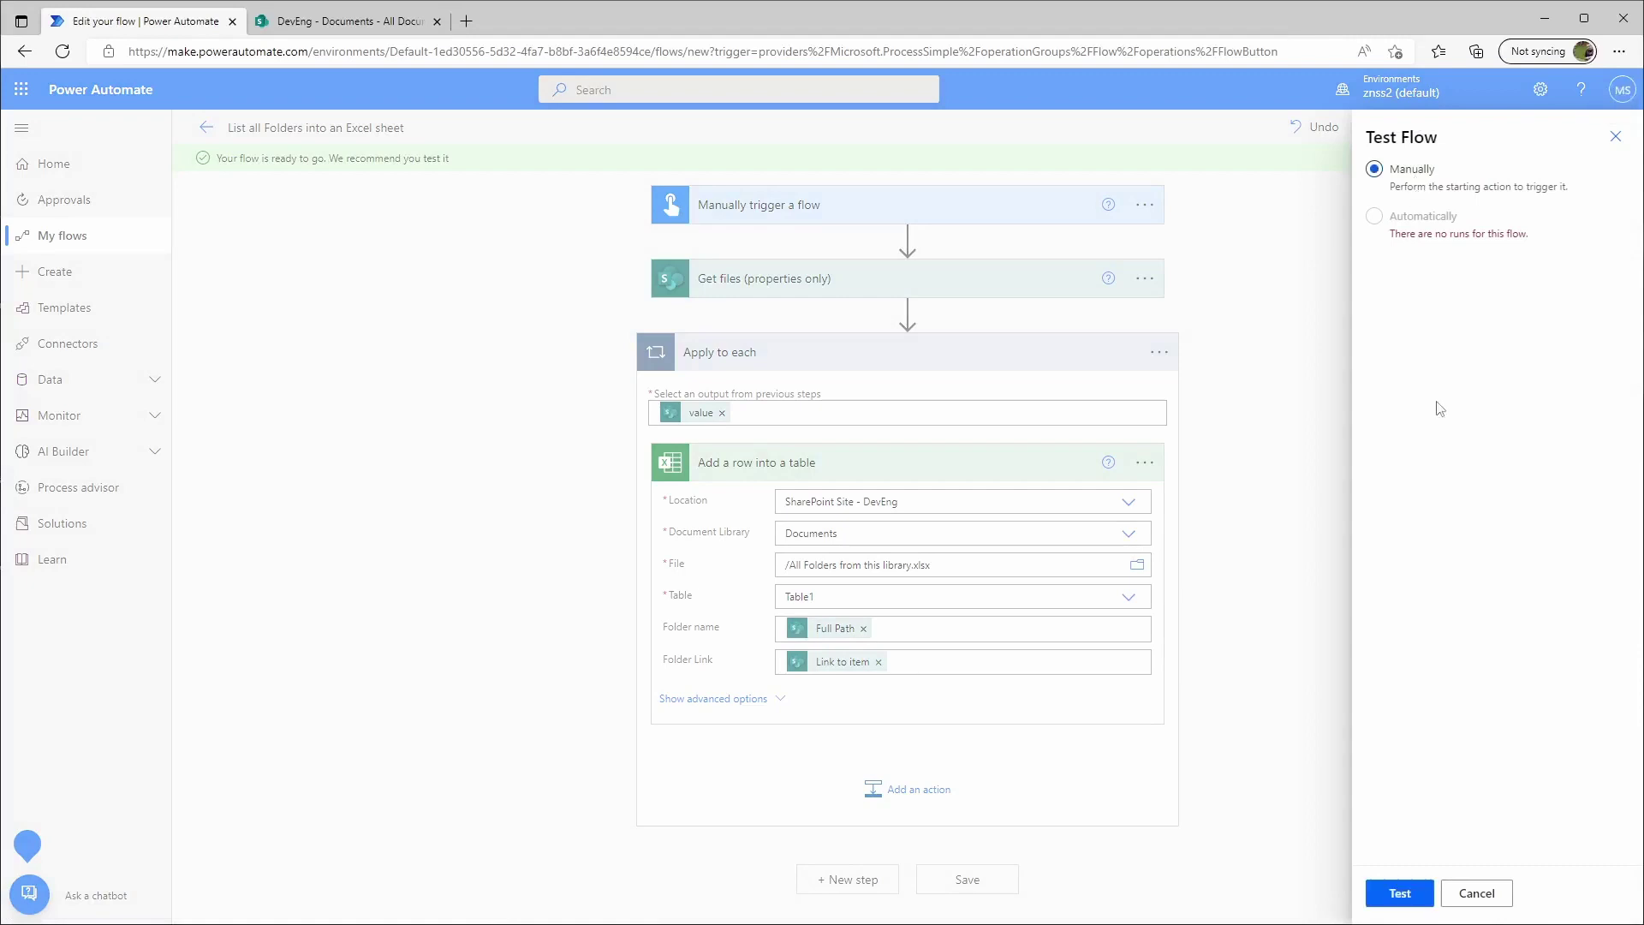
left_click(1401, 893)
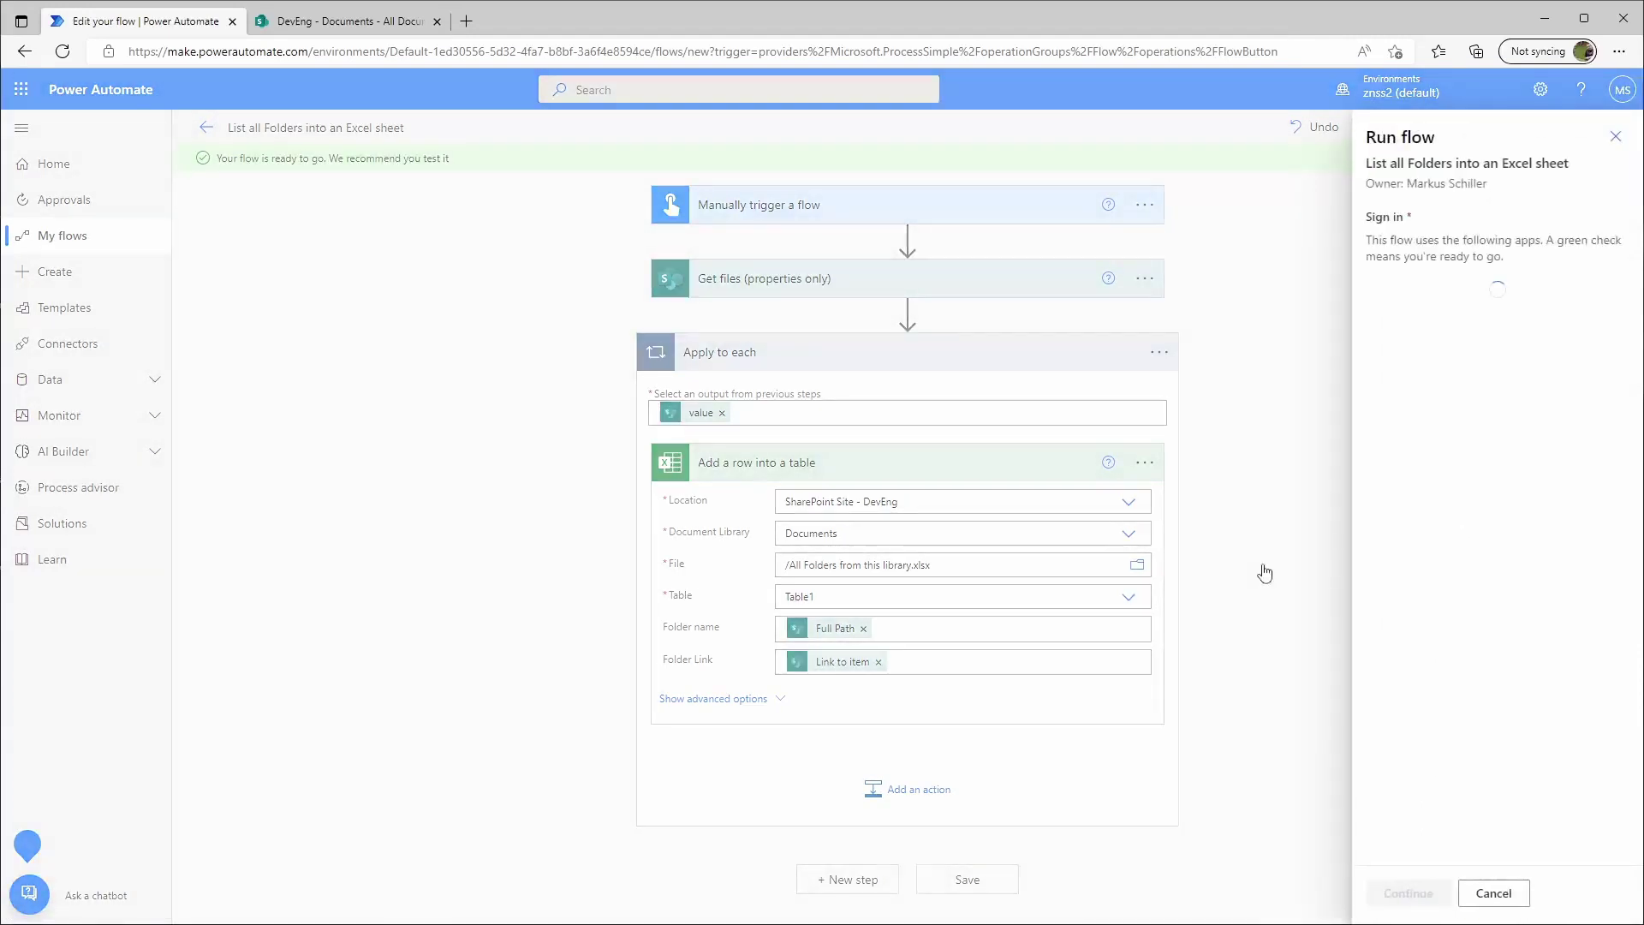
left_click(1408, 893)
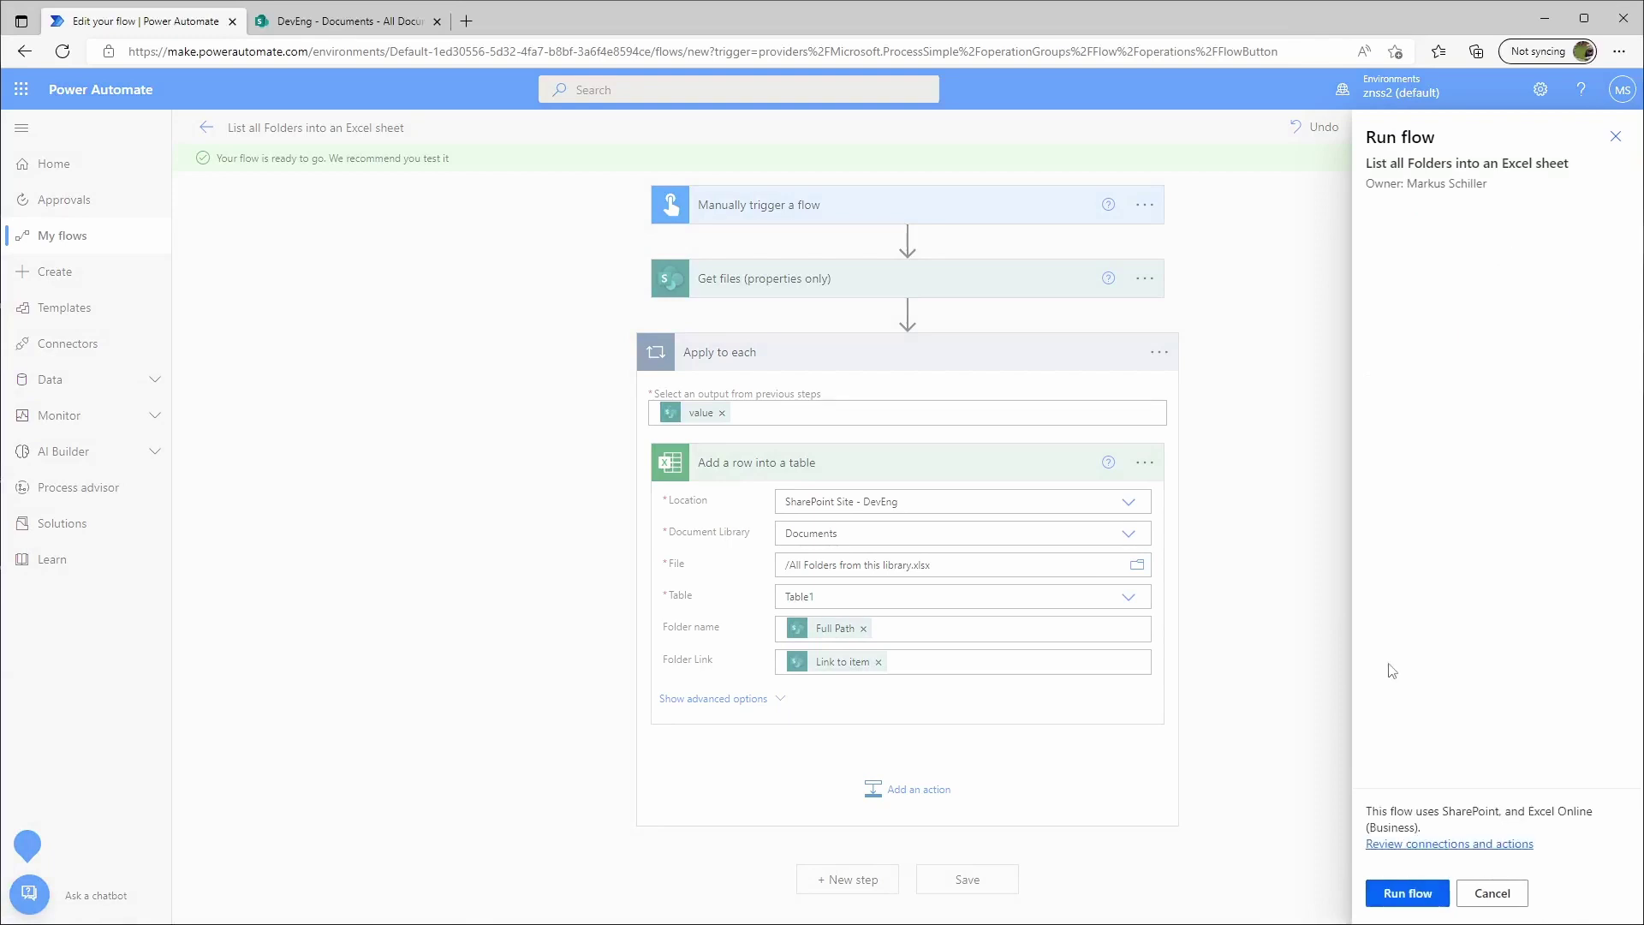
left_click(1407, 895)
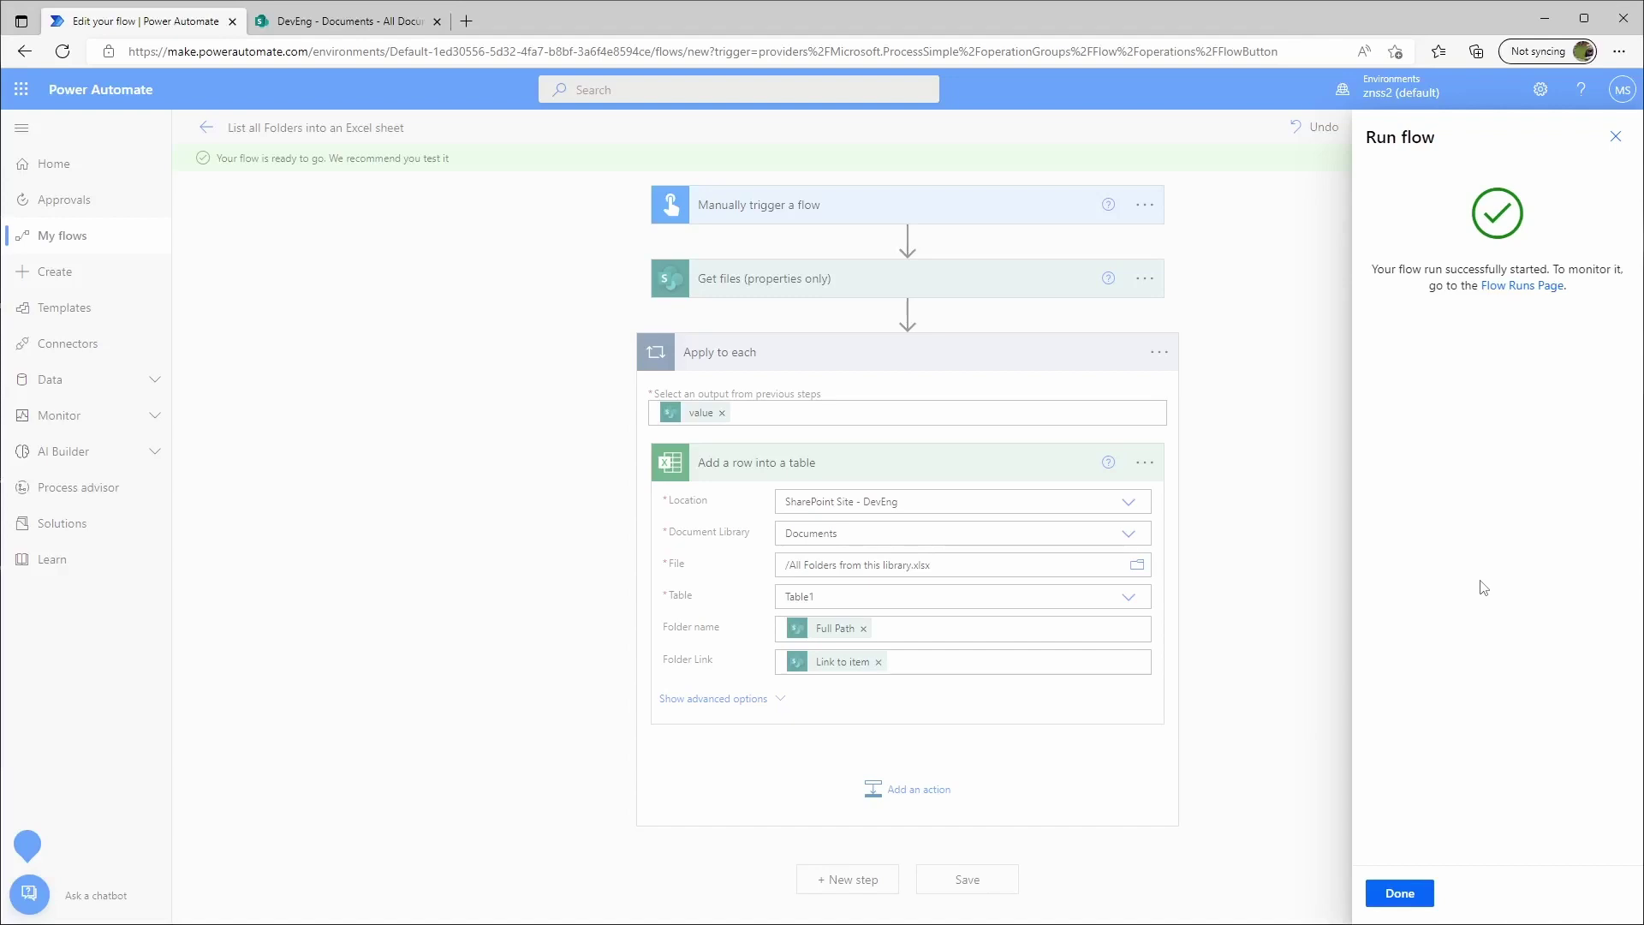
left_click(1402, 894)
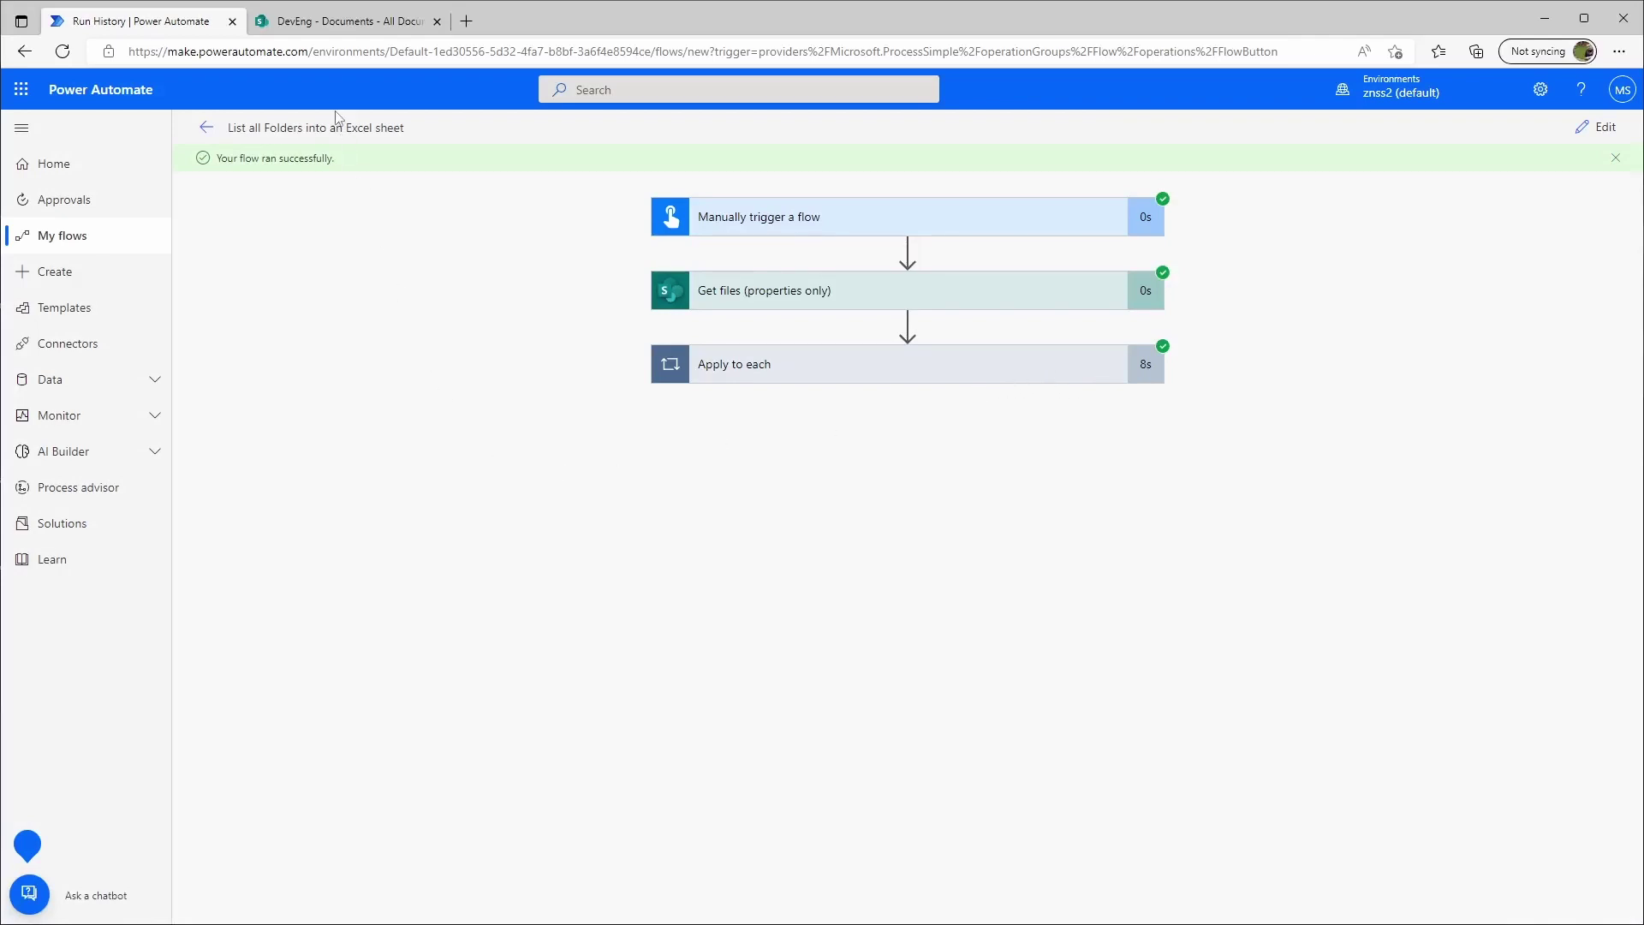
Open All Folders from this library.xlsx from SharePoint and check the first folder name in A2
left_click(310, 24)
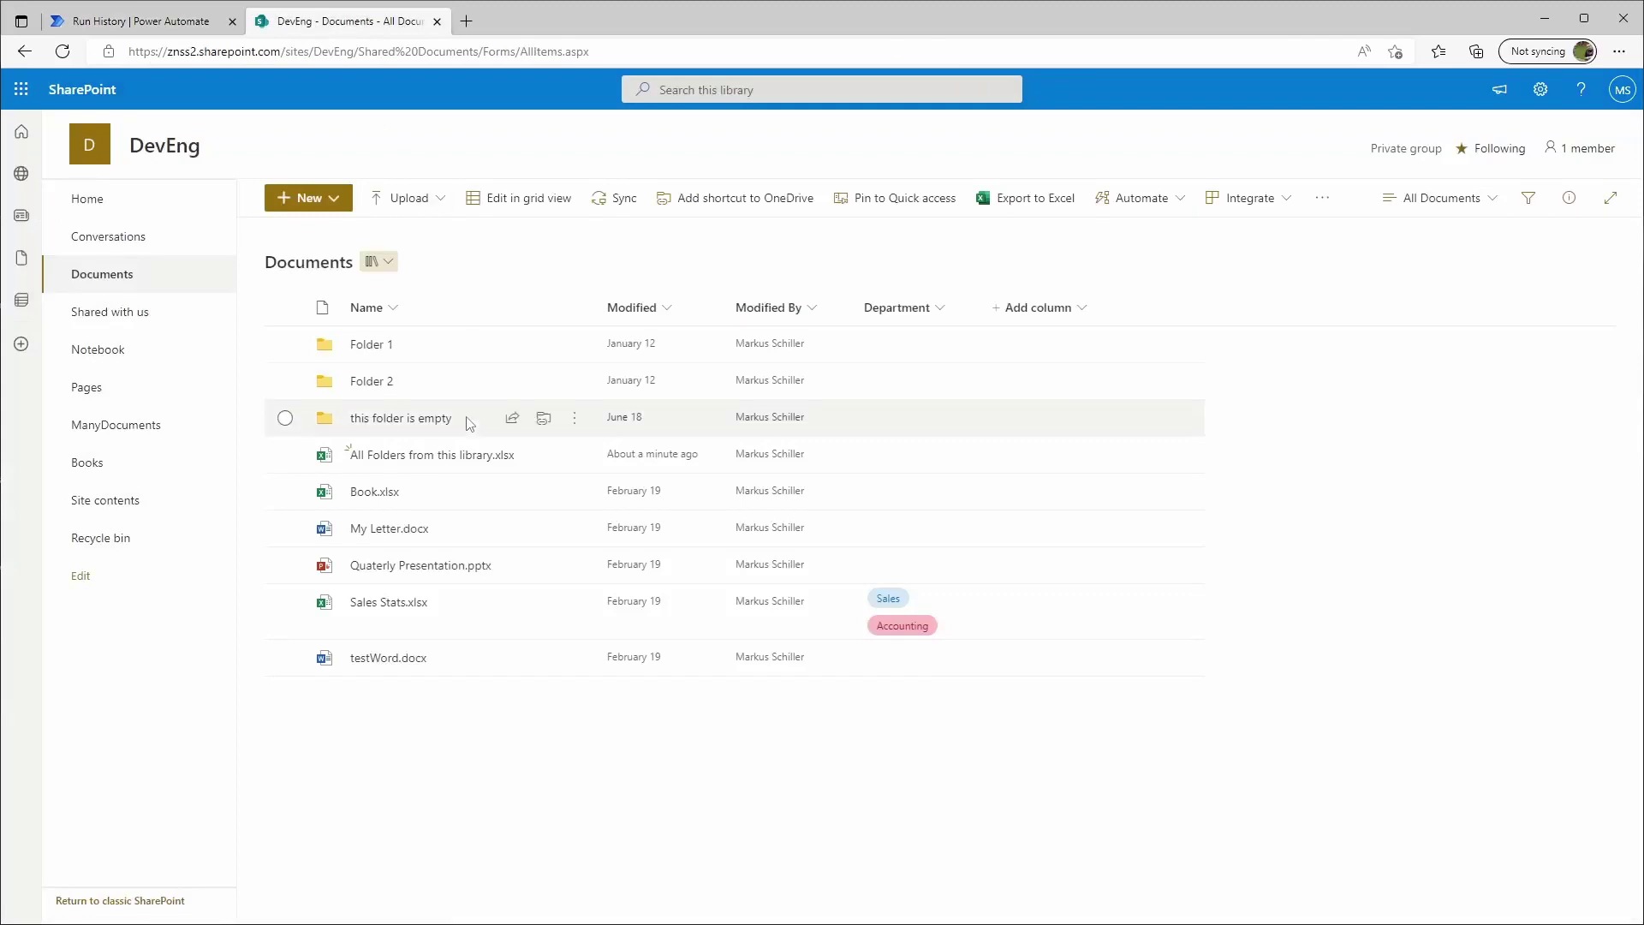
left_click(400, 456)
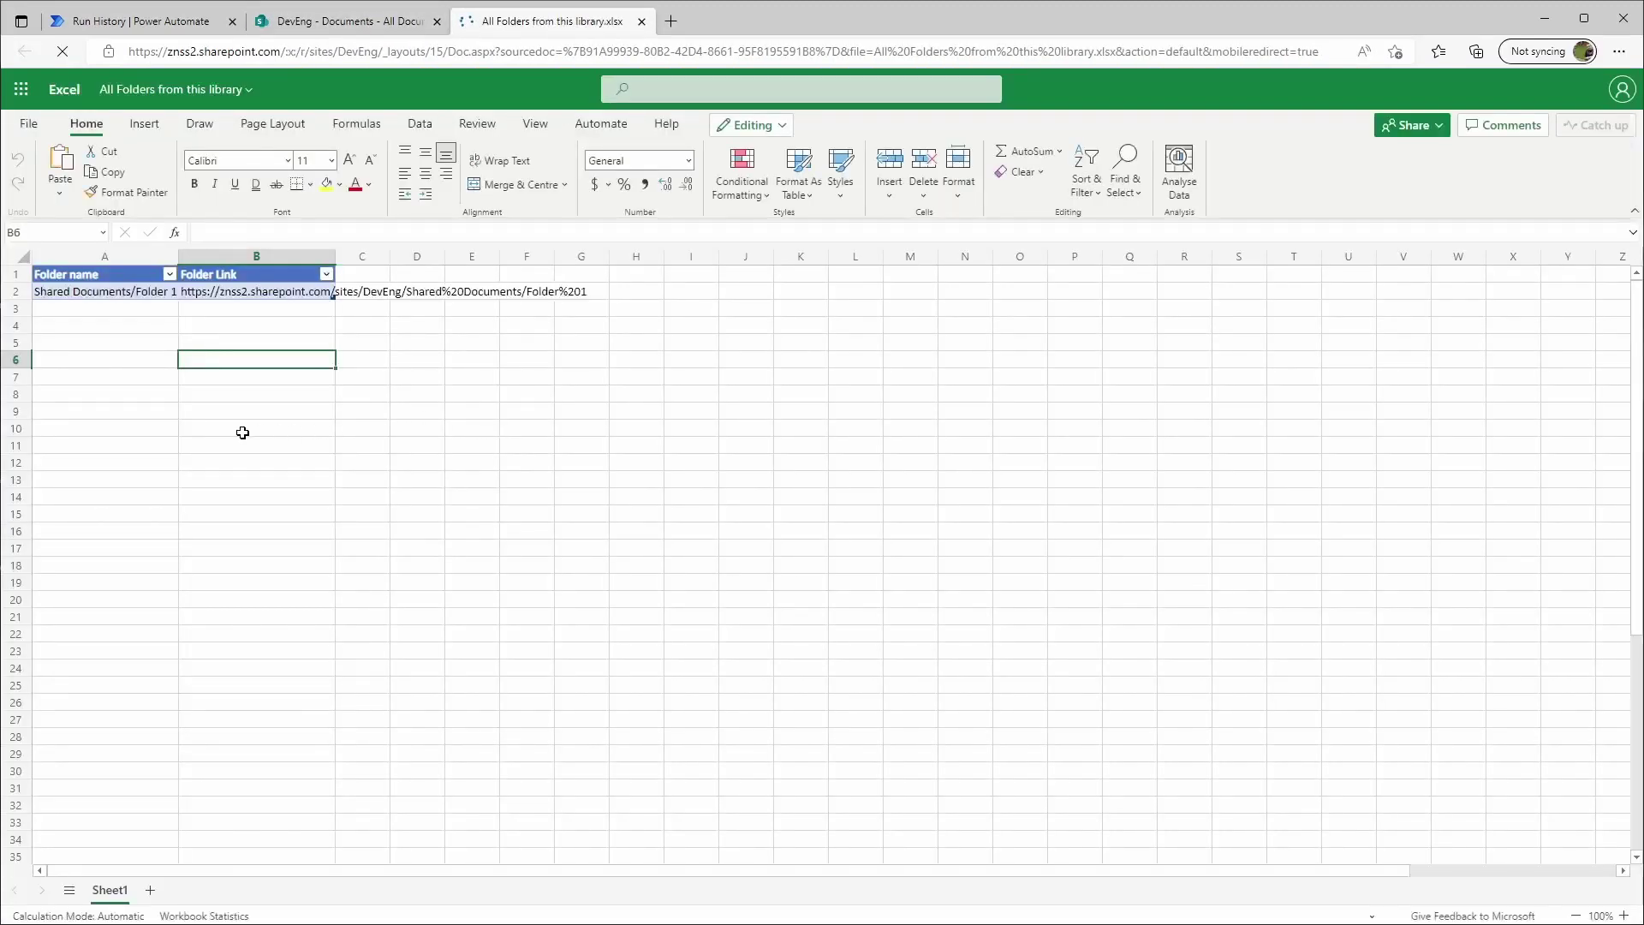
left_click(90, 294)
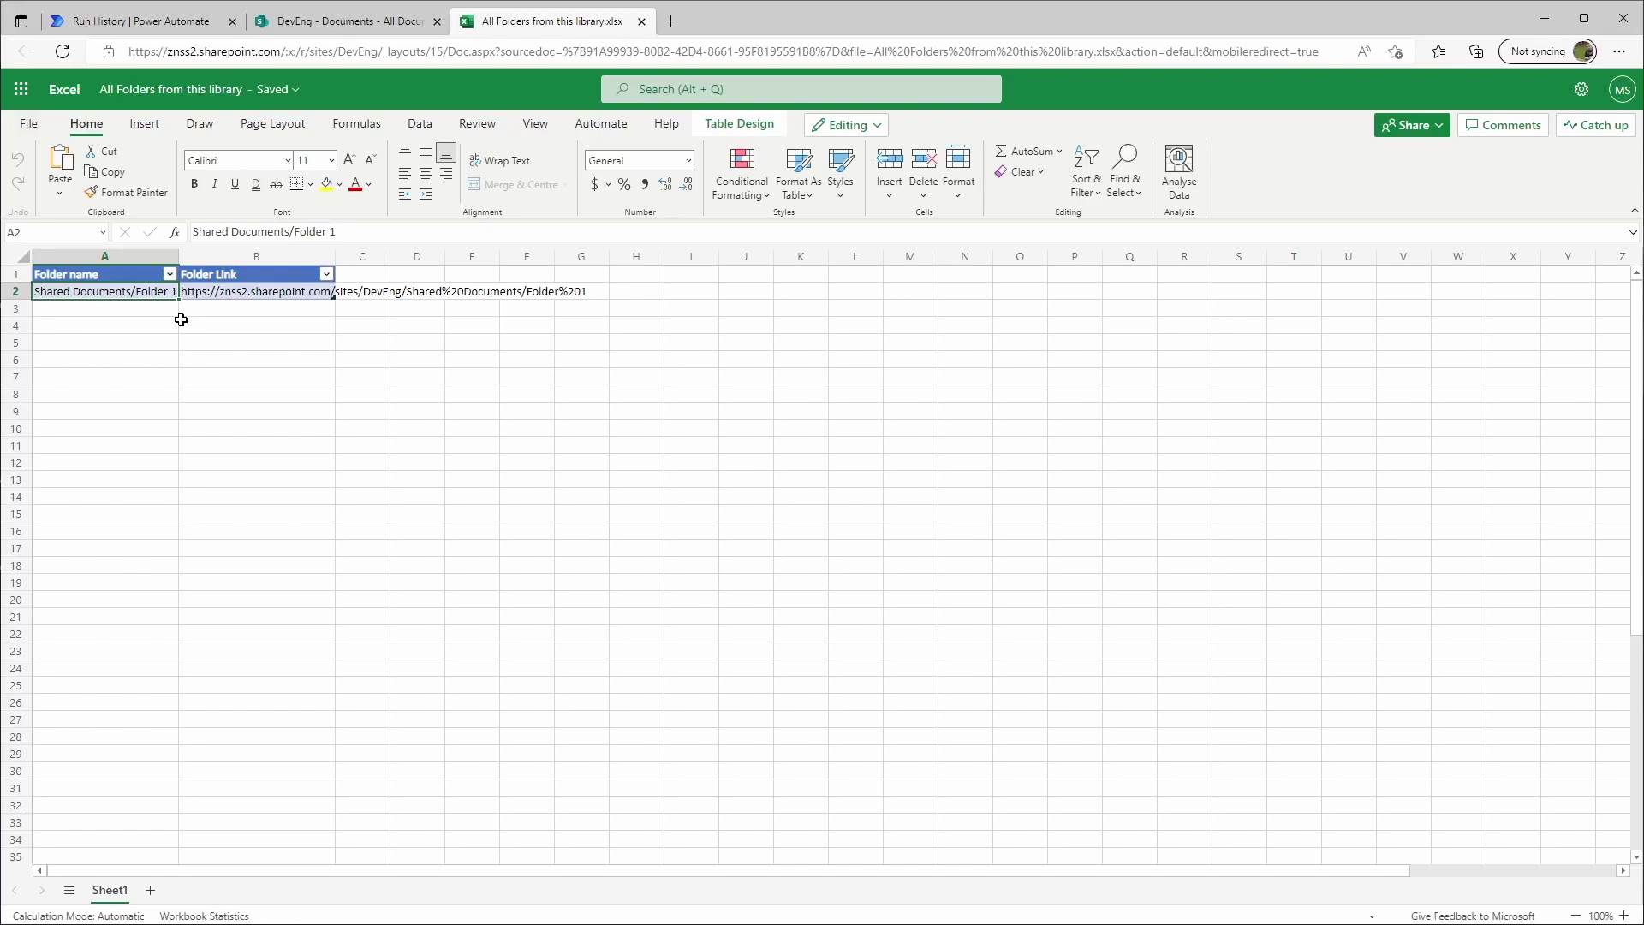
Reload the workbook and autofit the Folder name and Folder Link columns A and B
left_click(641, 20)
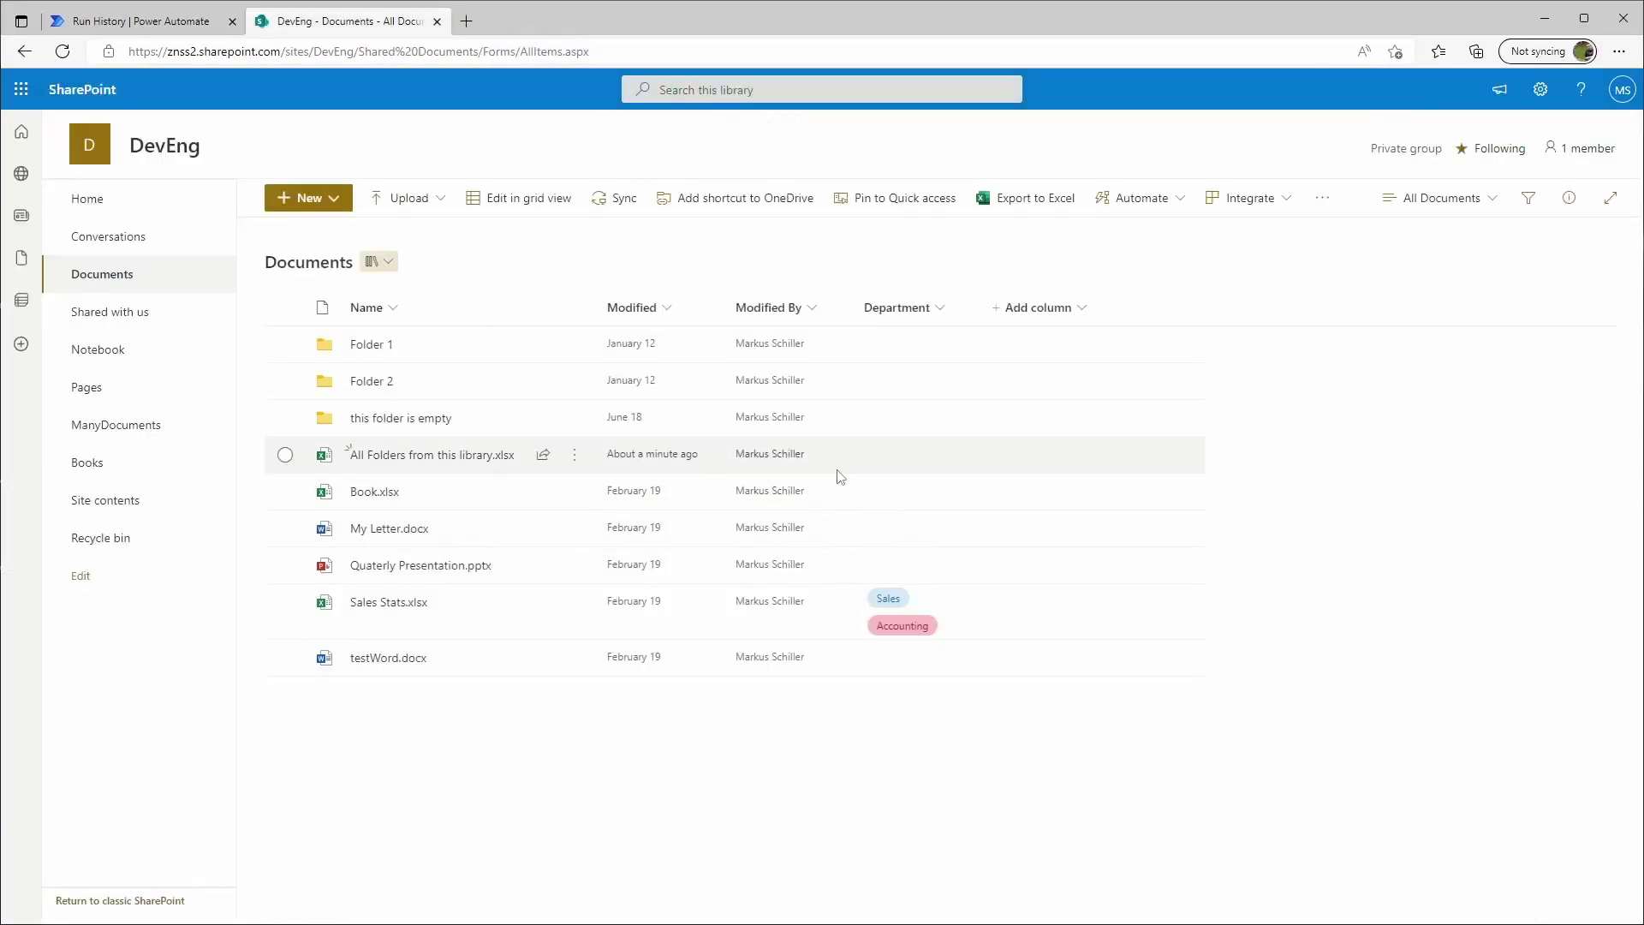
left_click(462, 454)
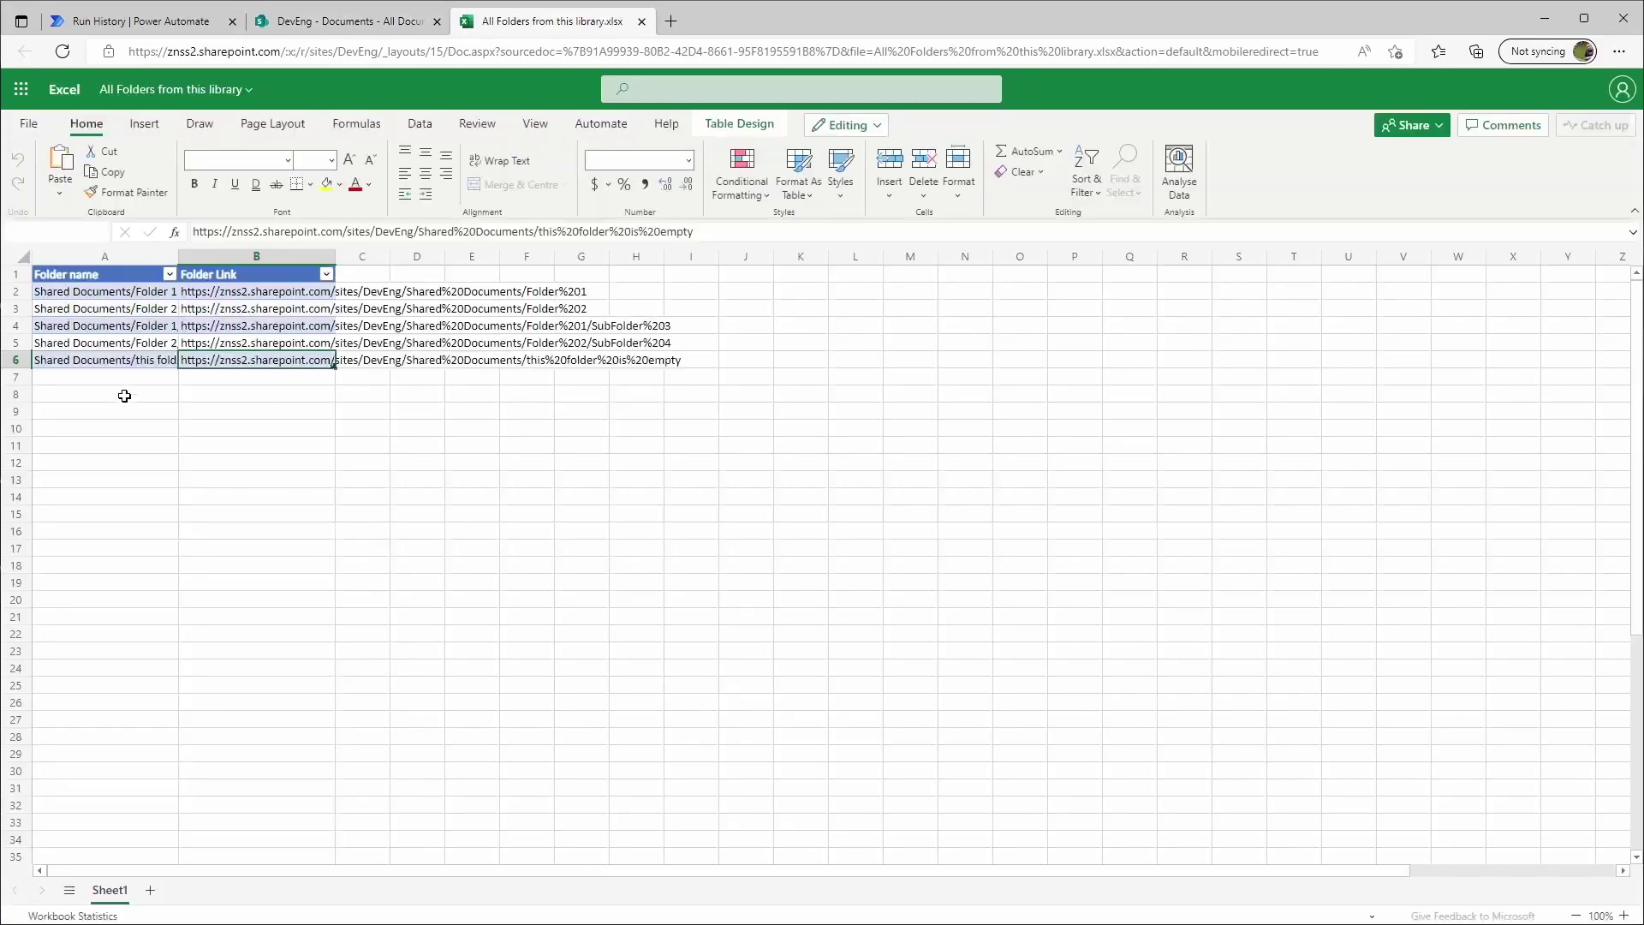
double_click(179, 257)
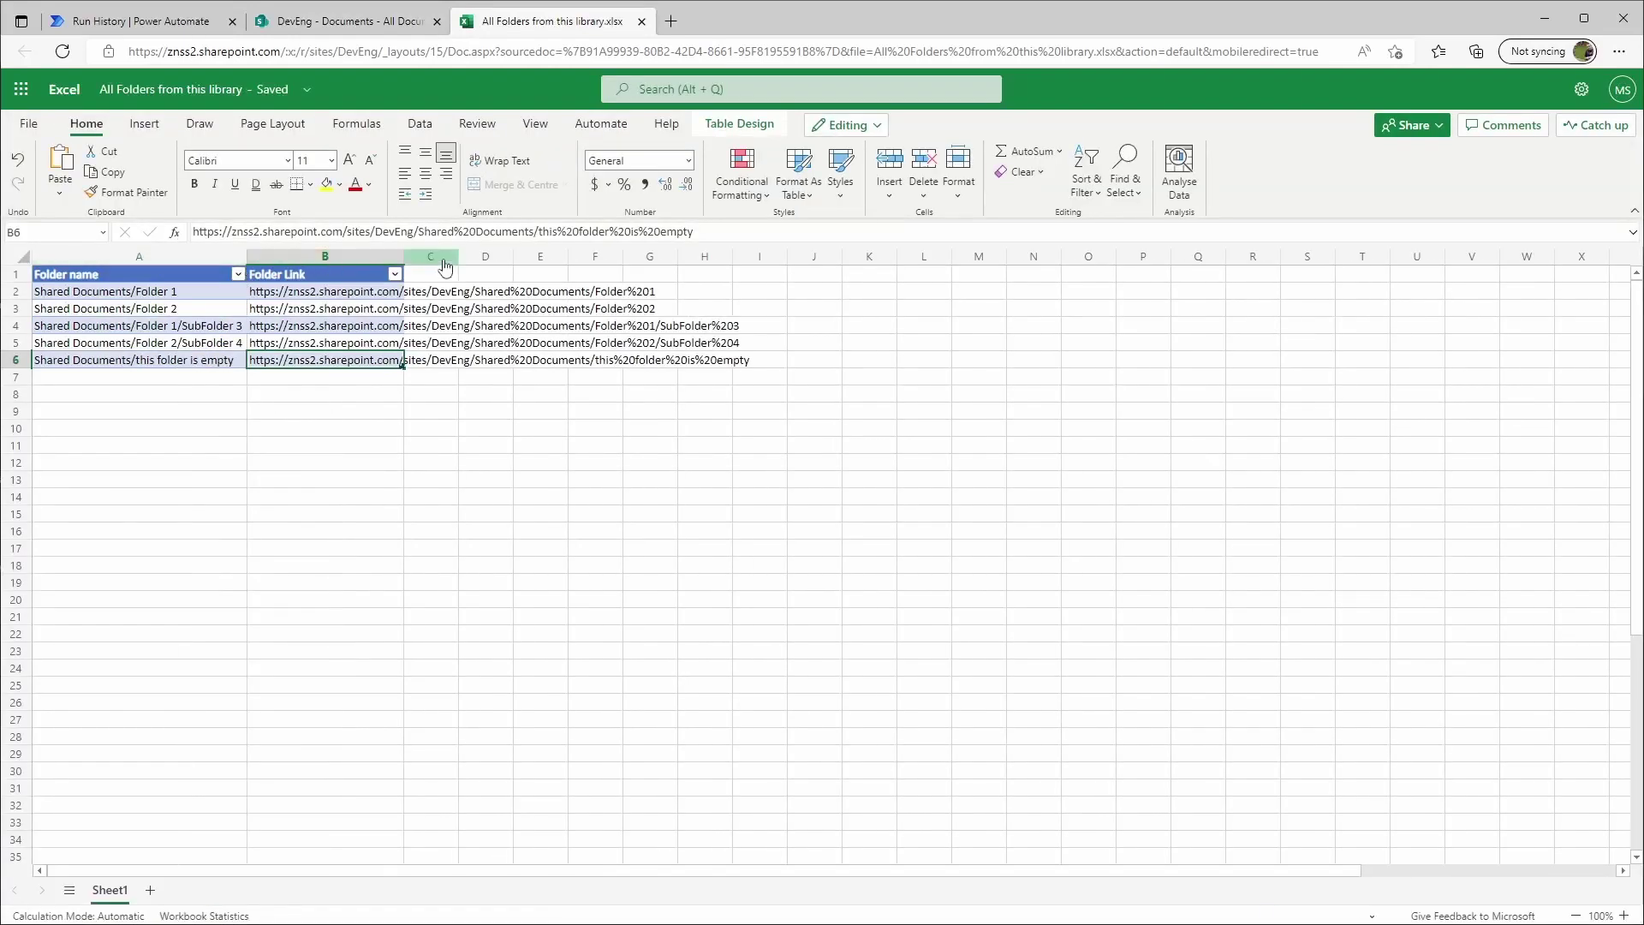
double_click(405, 257)
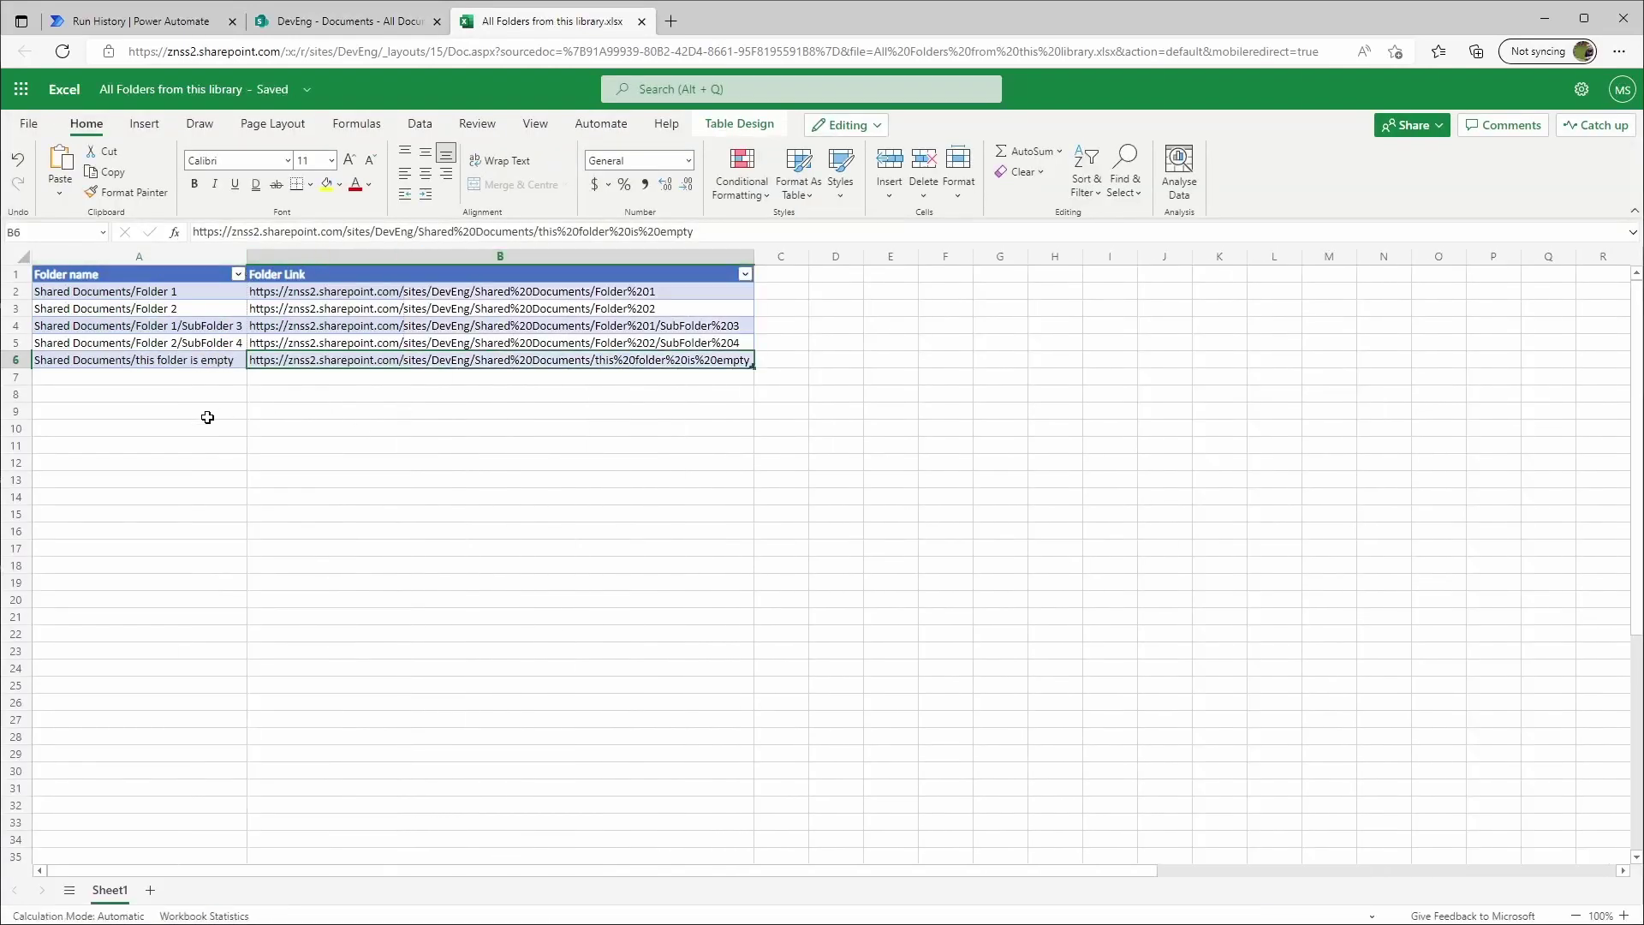
Widen column A further and verify the SubFolder 3 and SubFolder 4 entries and link
left_click(86, 296)
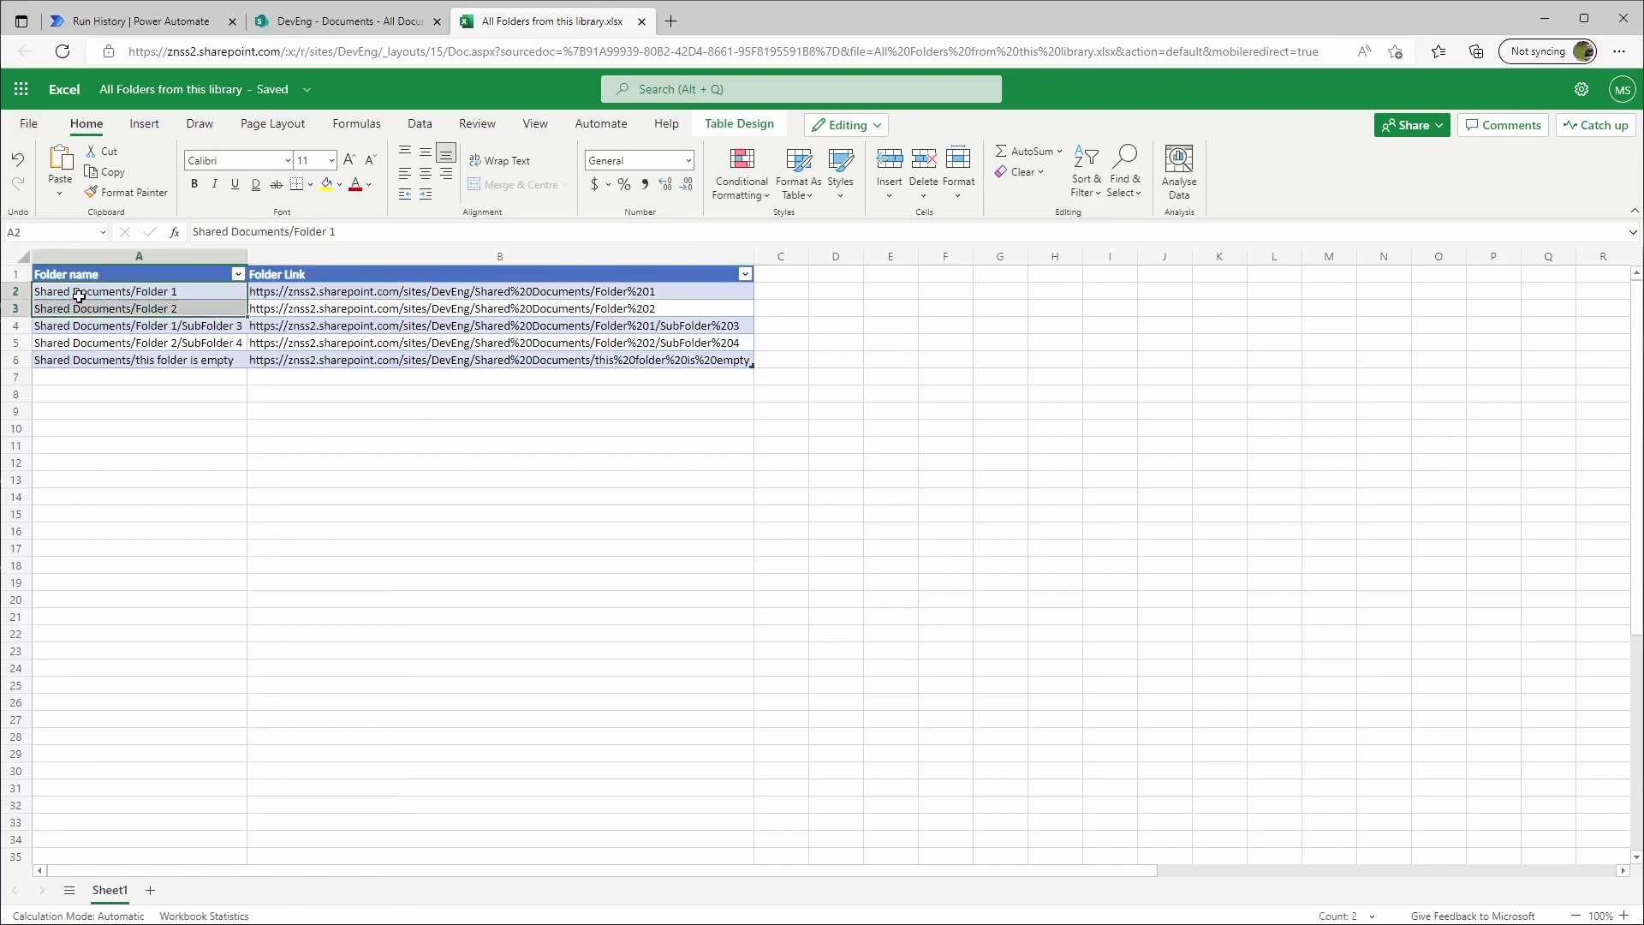
left_click_drag(245, 262, 313, 262)
left_click(155, 329)
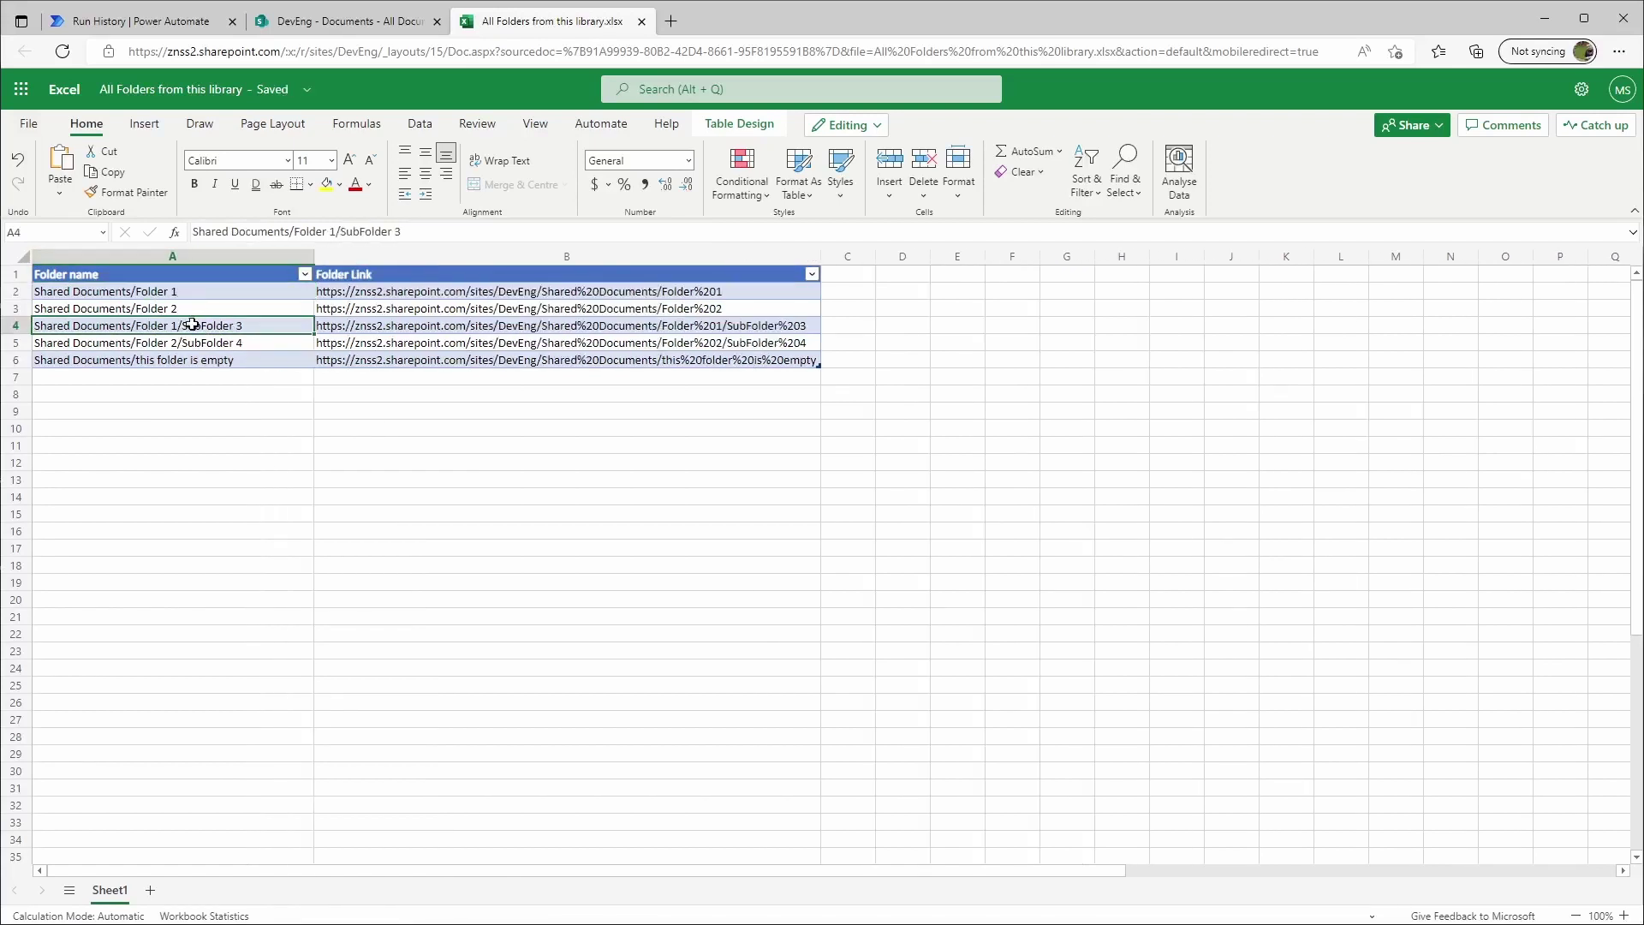
left_click(256, 345)
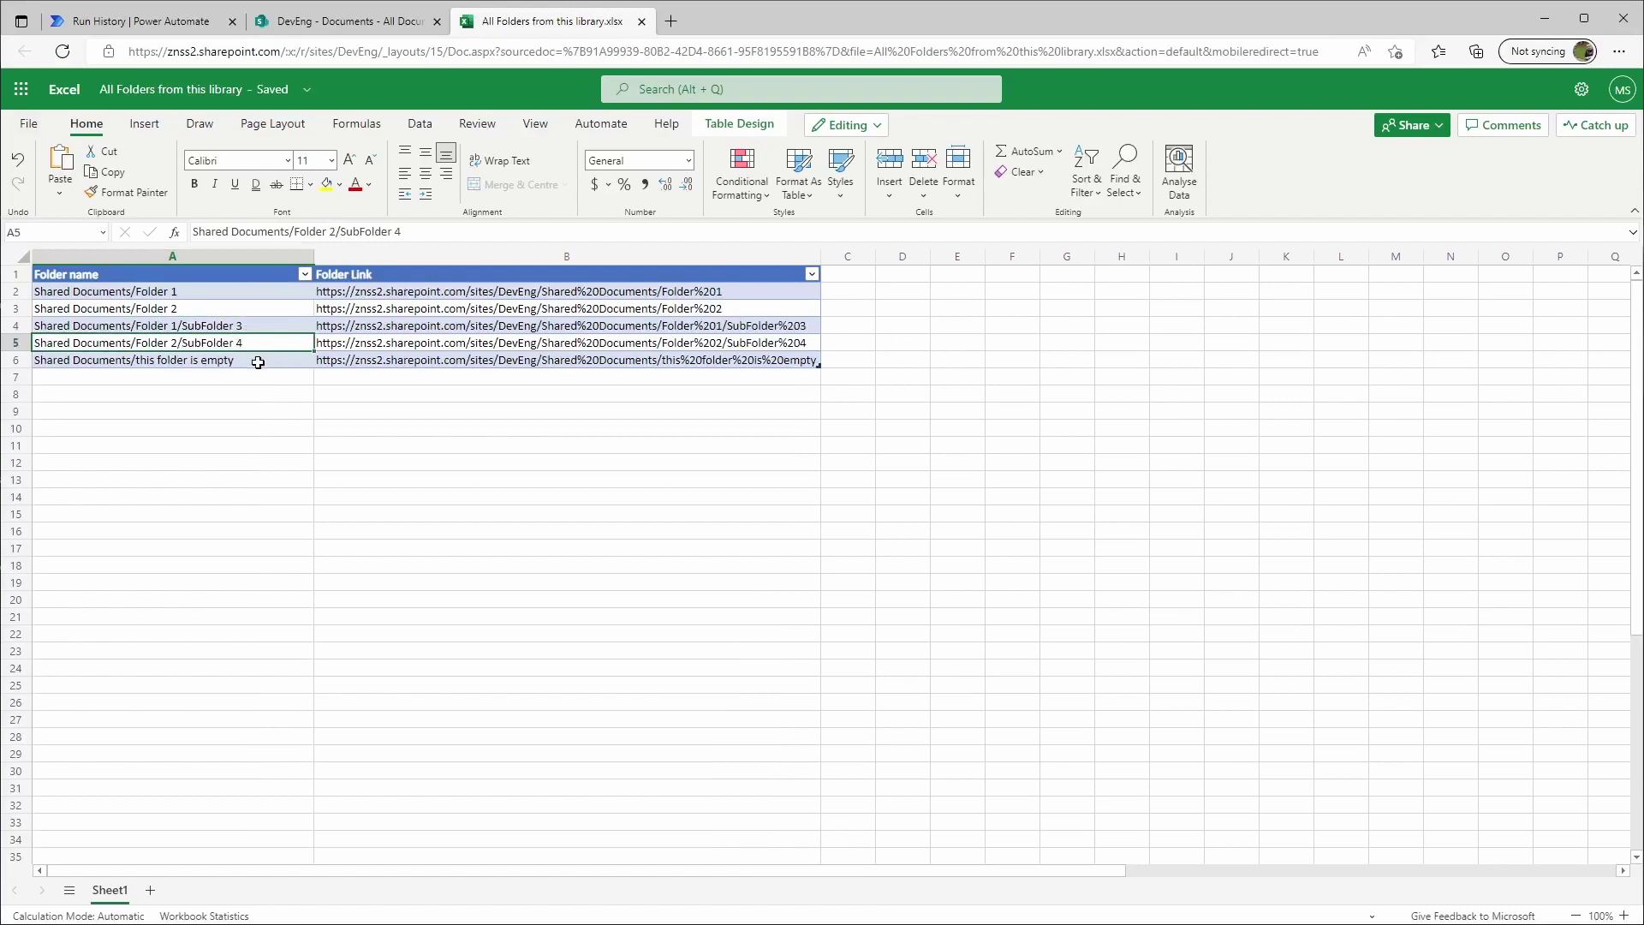
left_click(423, 331)
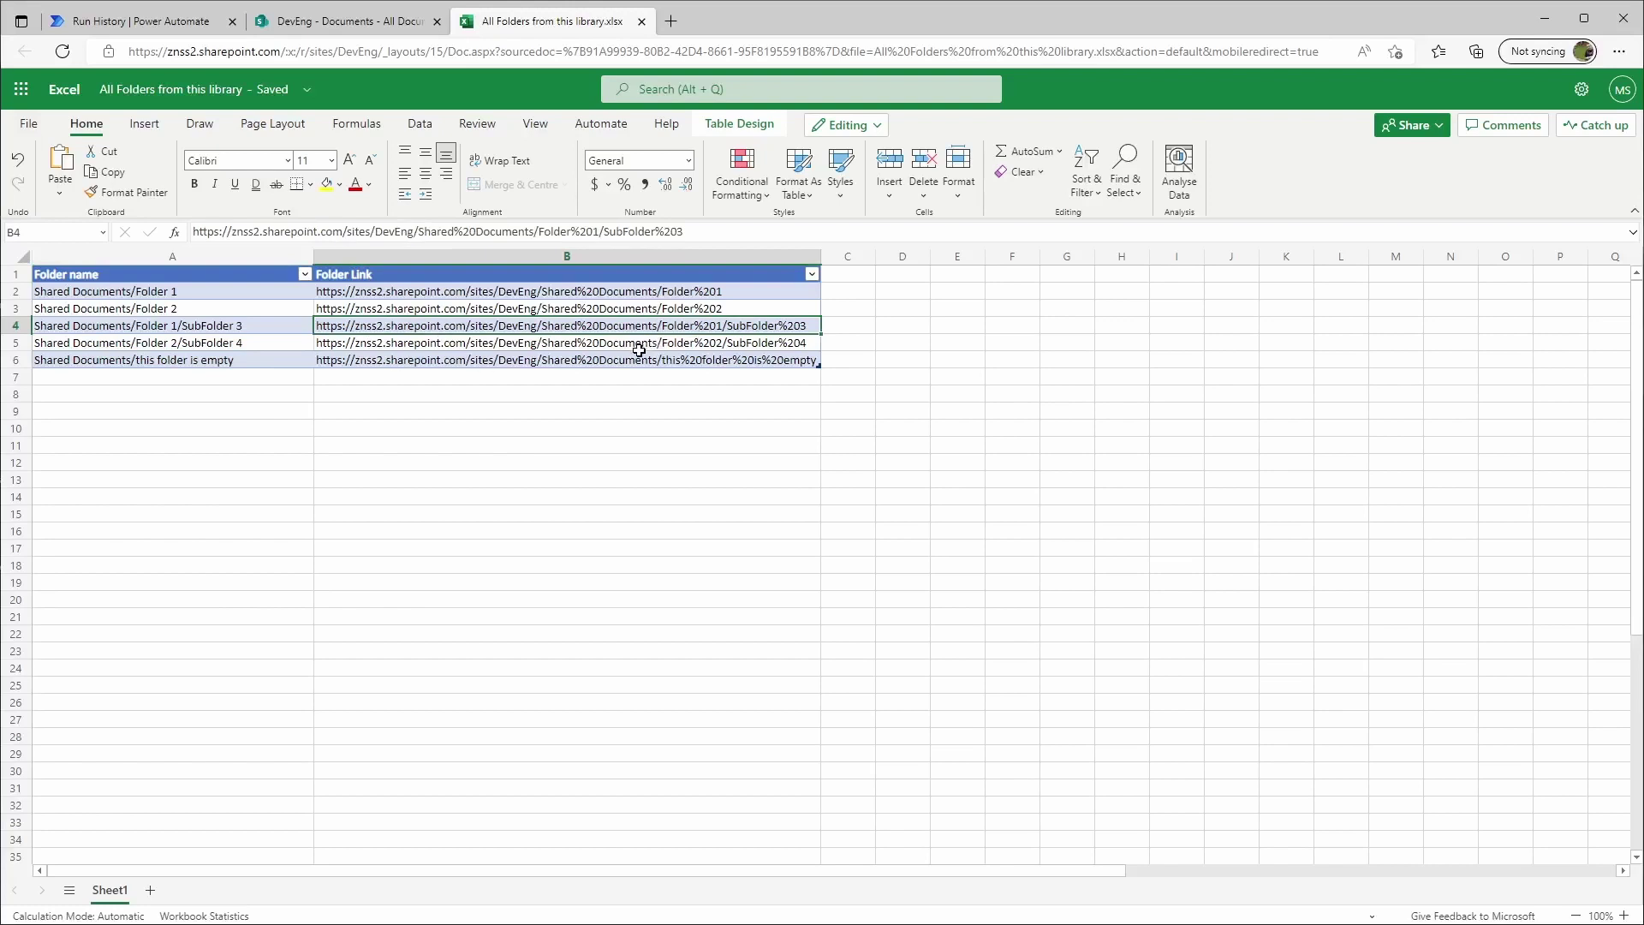